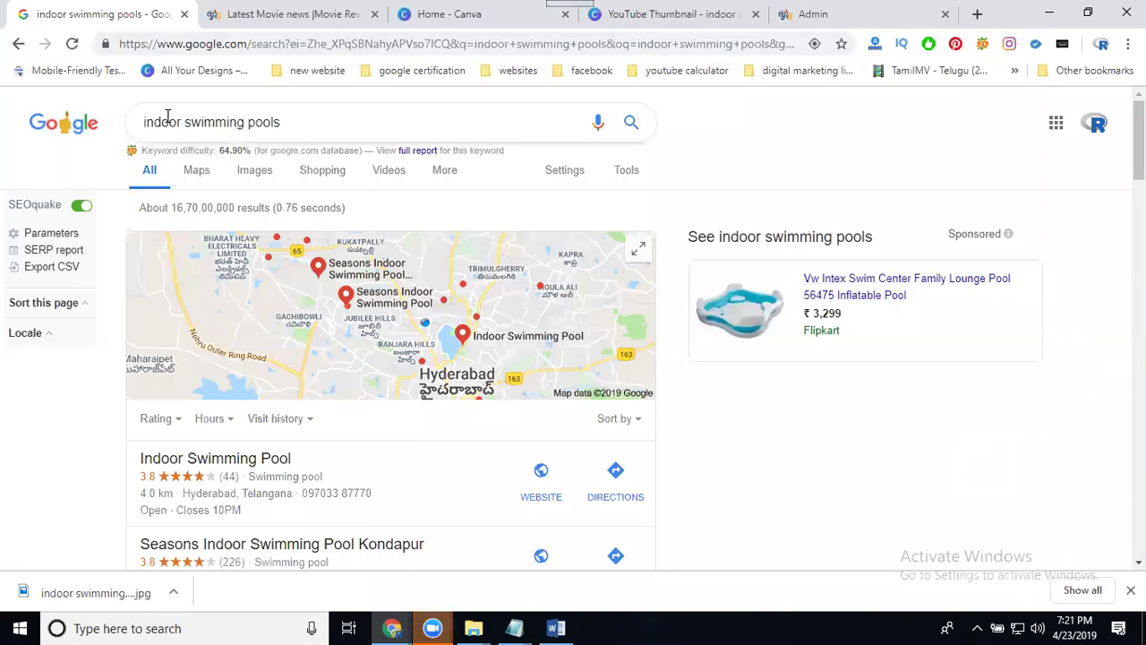
Step: Select the indoor swimming pools search query and check the reloaded live site and admin dashboard
drag(144, 116, 291, 124)
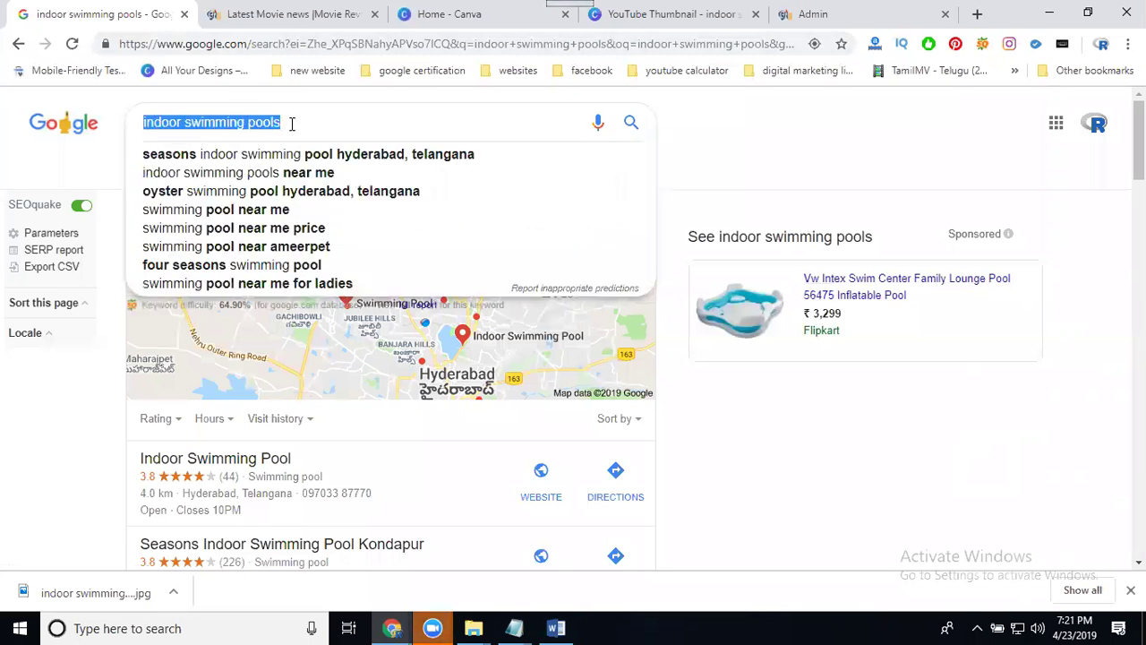
click(238, 16)
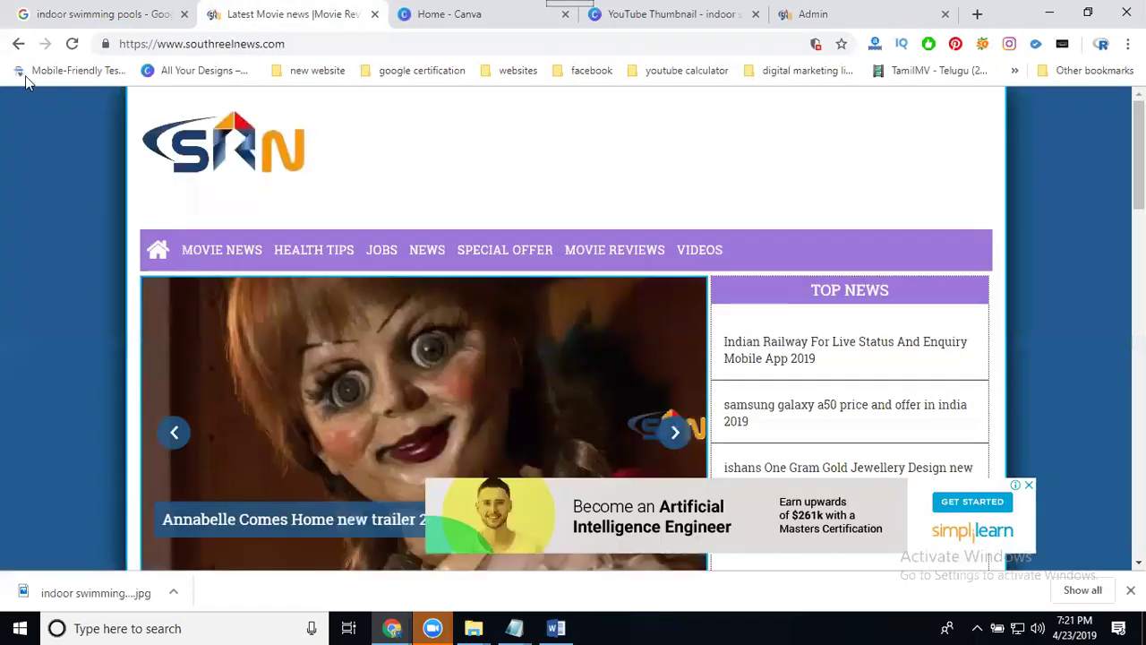
click(69, 45)
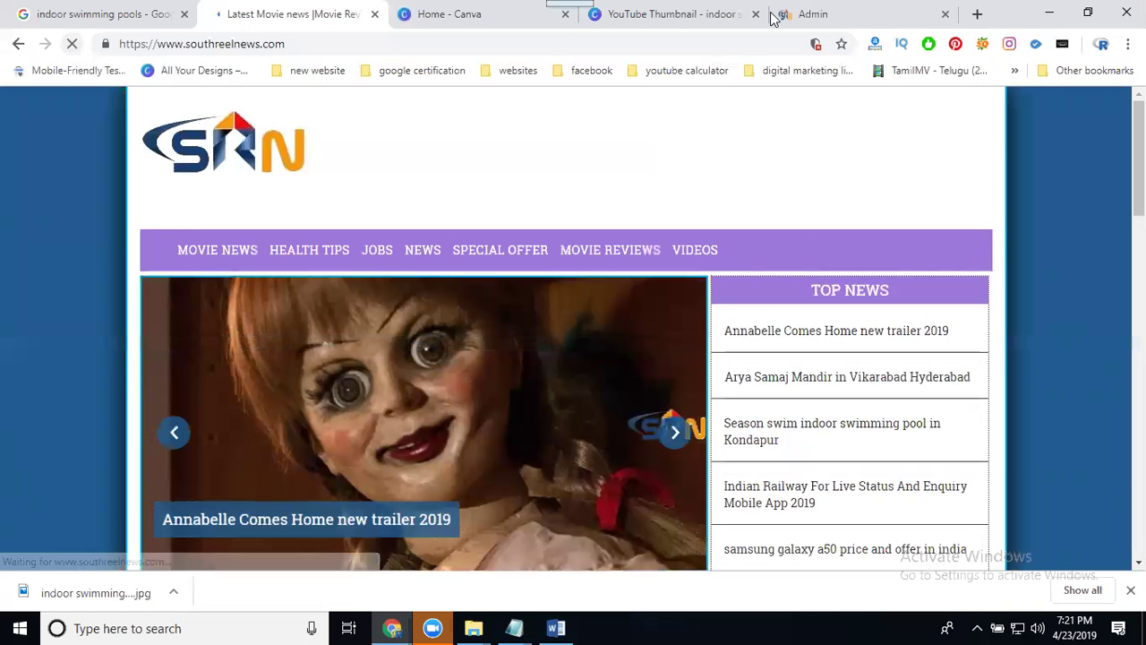
click(856, 13)
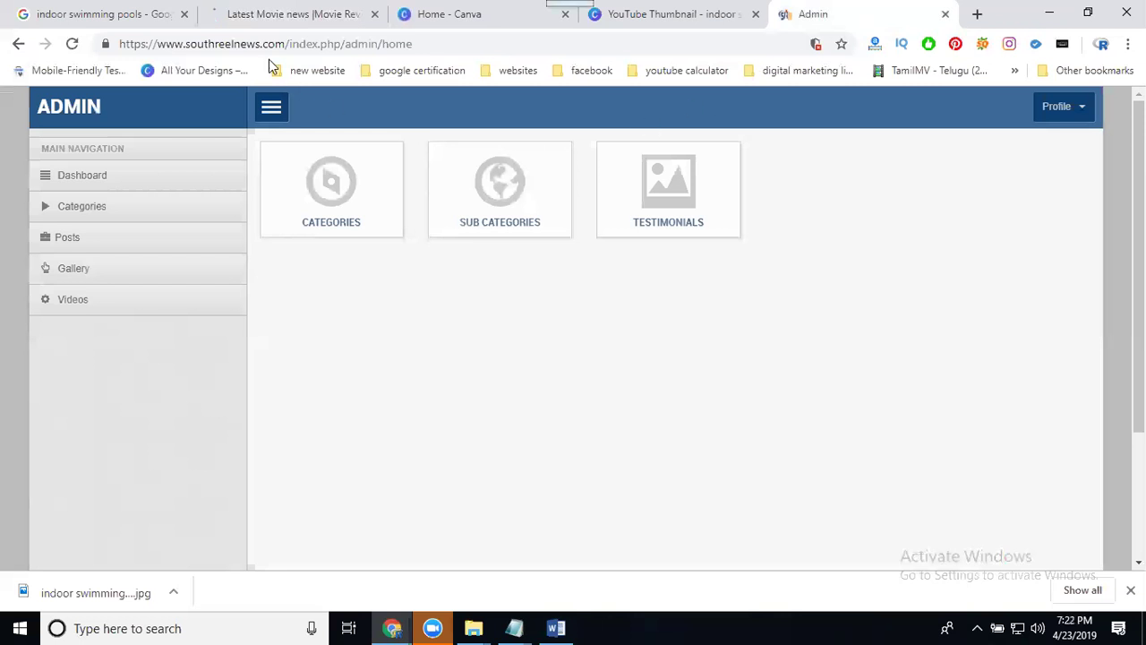
click(123, 20)
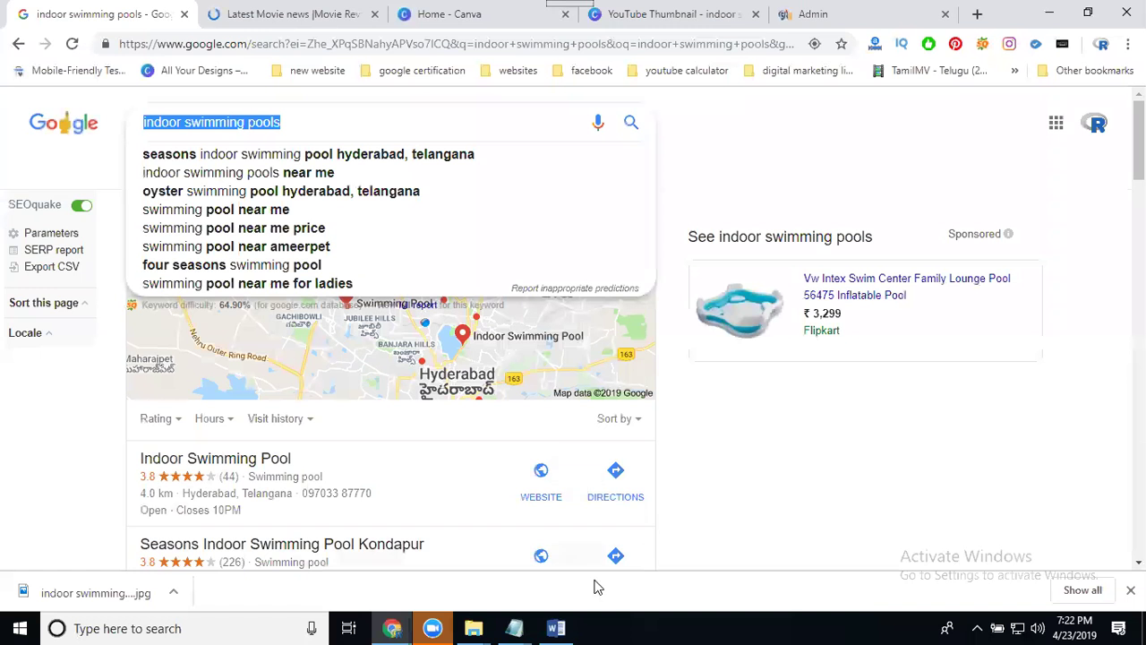
Step: Copy the reworded title line from the notes and start a new post in the admin
mouse_move(568, 602)
click(663, 573)
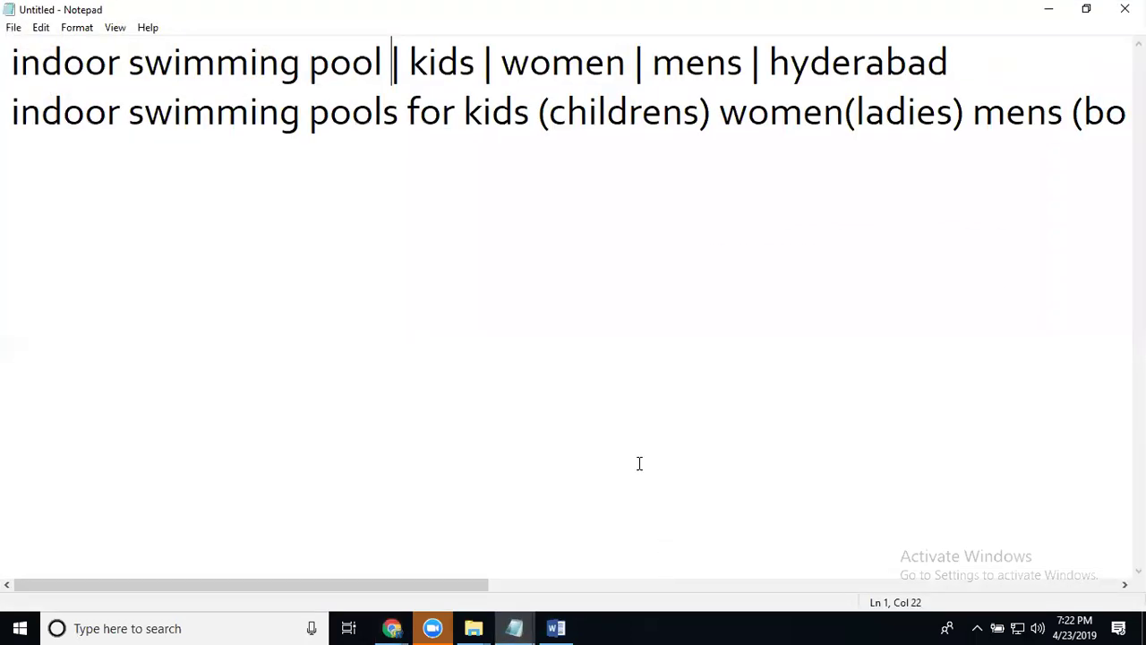
drag(9, 64, 952, 74)
key(ctrl+c)
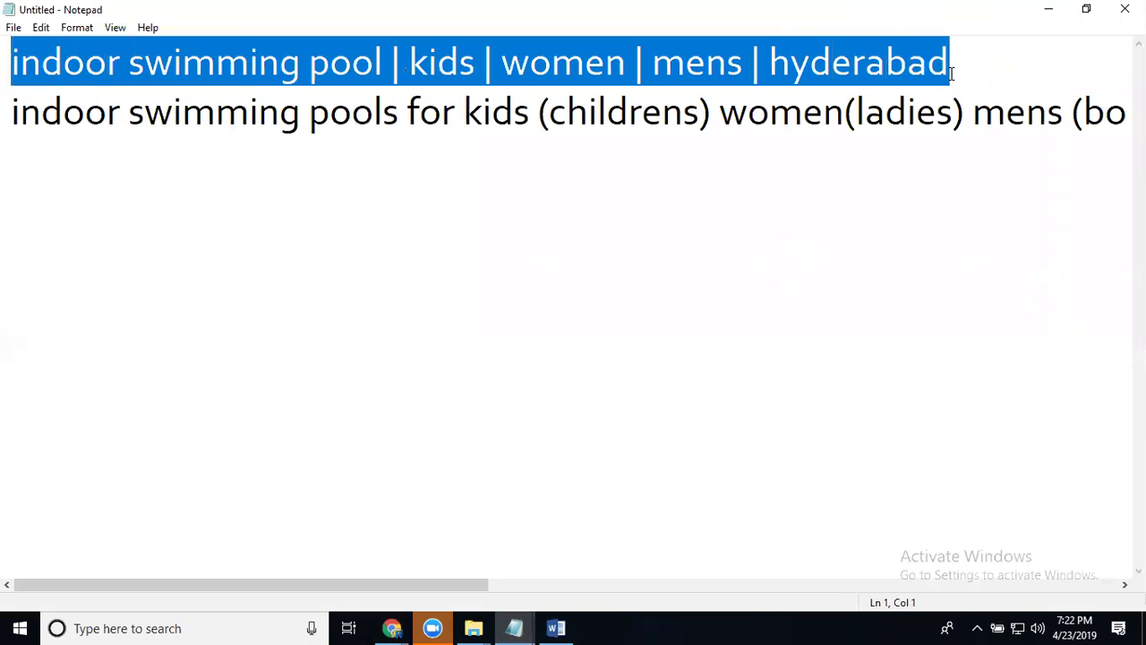
click(1049, 8)
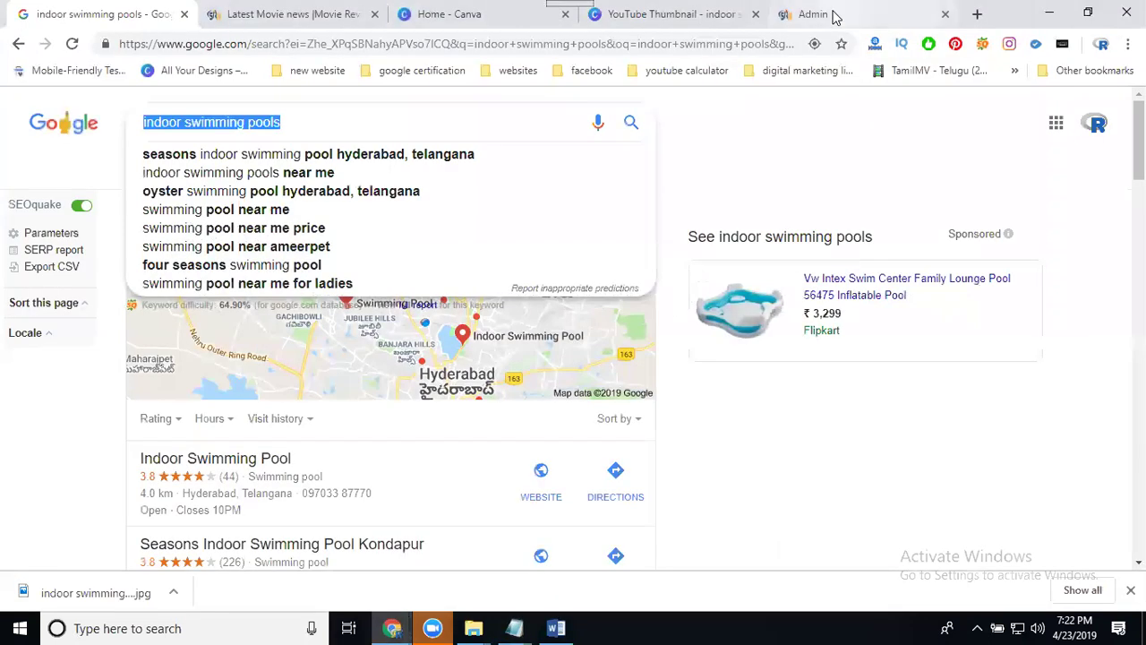
click(833, 15)
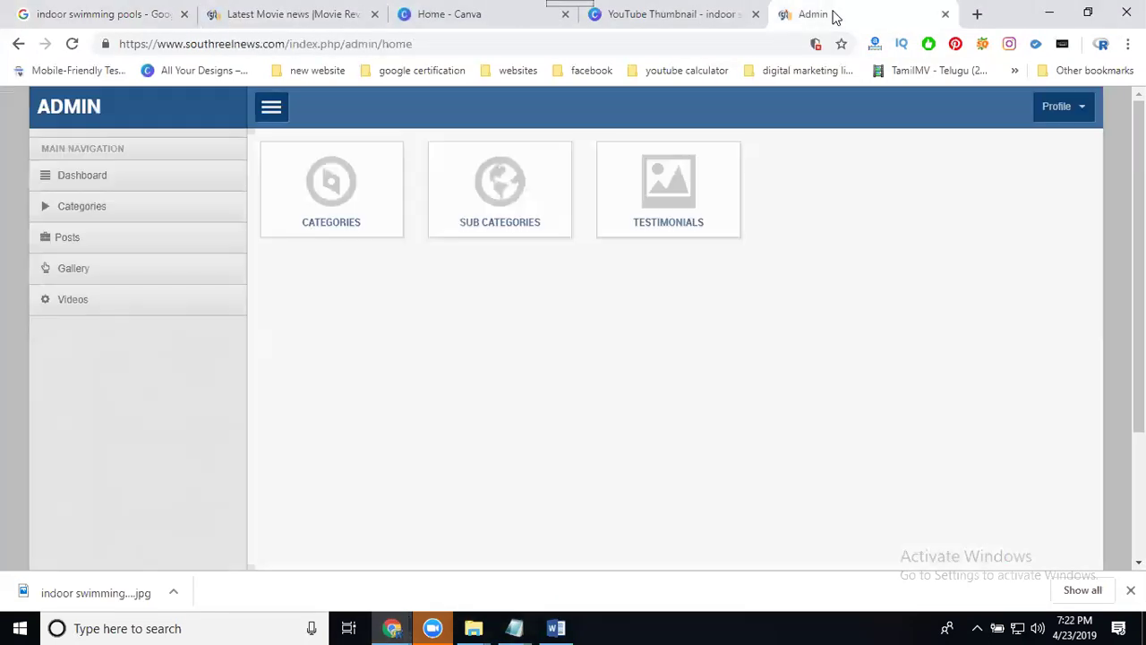
click(75, 242)
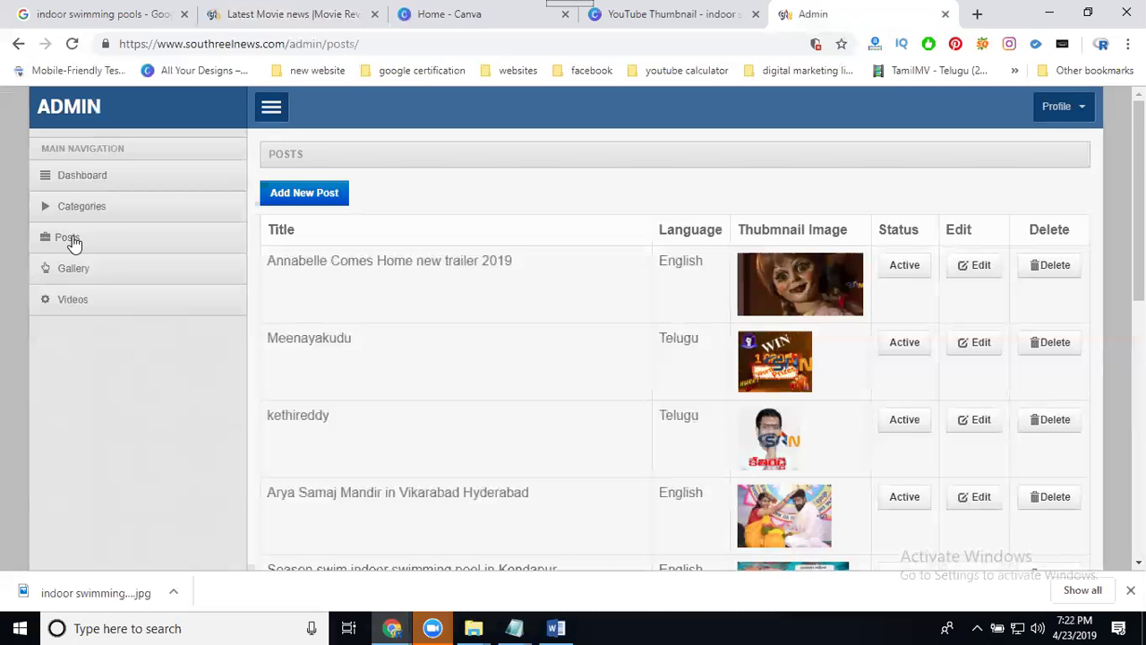
click(305, 196)
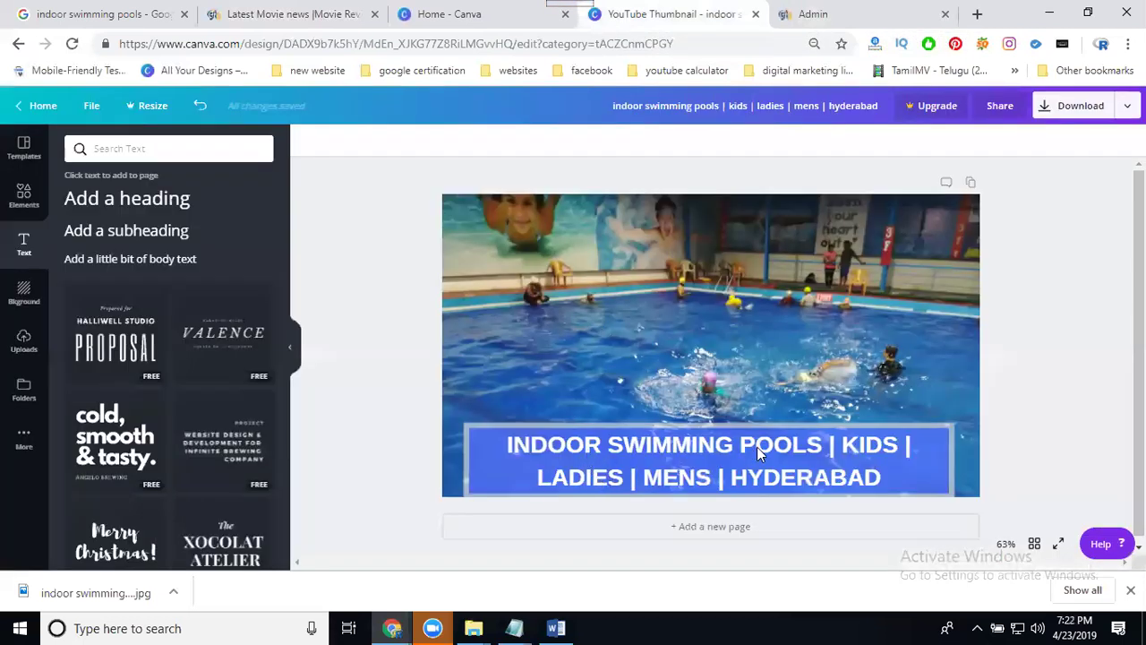
Step: Paste the reworded title into SEO Title, leaving the post Title empty
click(810, 14)
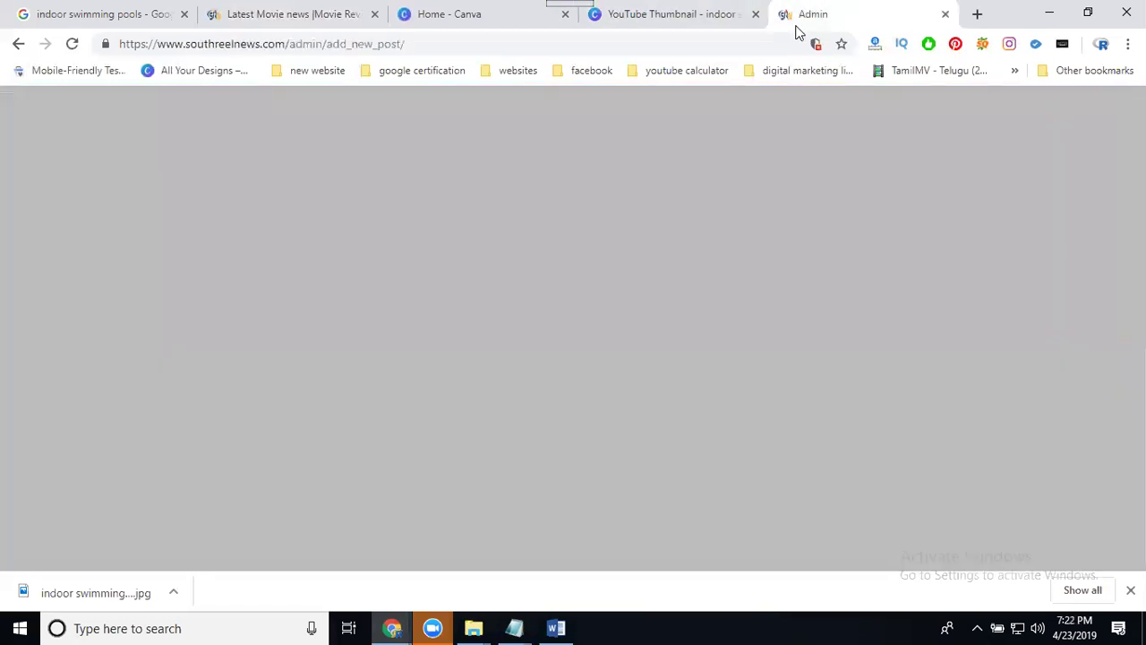
click(490, 198)
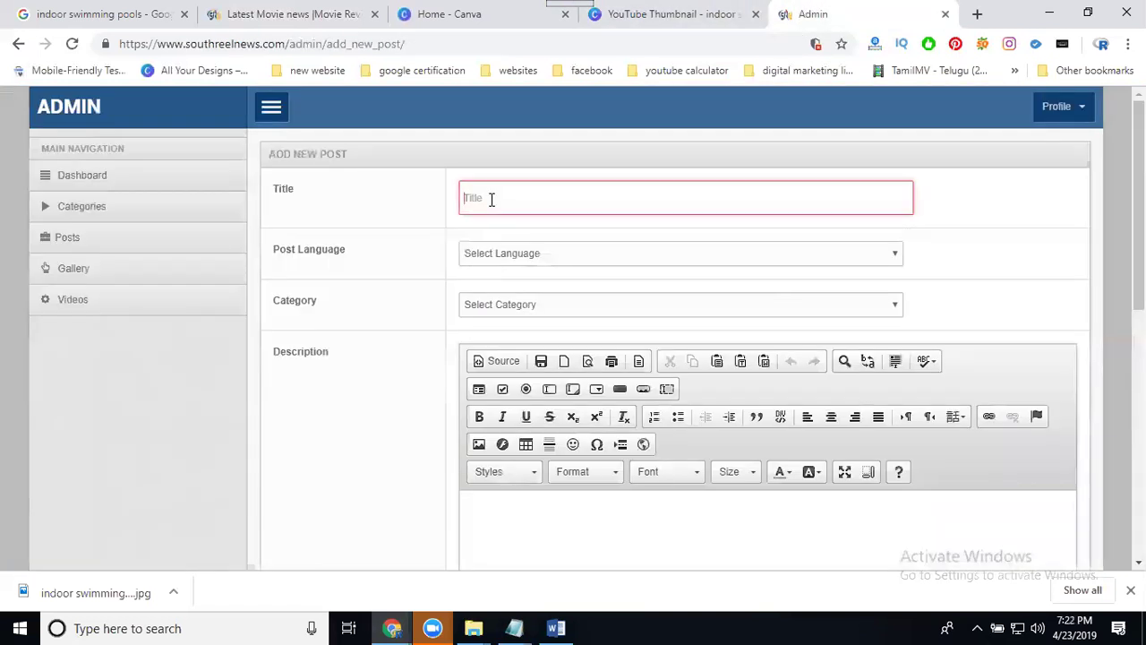
key(ctrl+v)
key(ctrl+a)
key(ctrl+c)
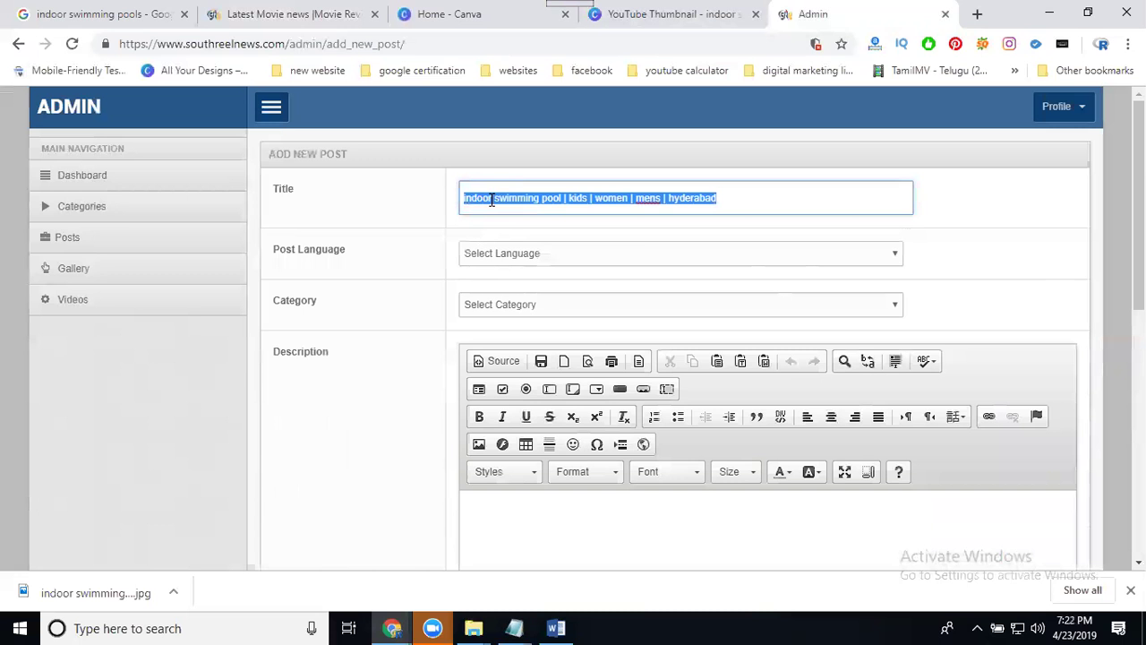
key(BackSpace)
scroll(430, 331, down, 4)
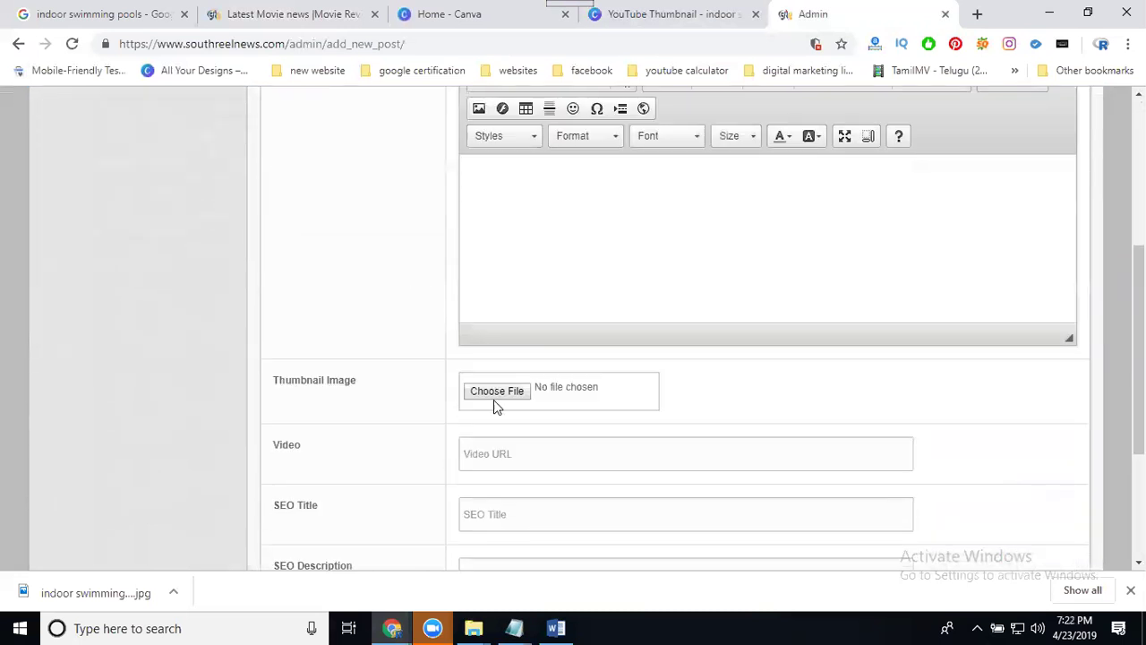
click(490, 513)
key(ctrl+v)
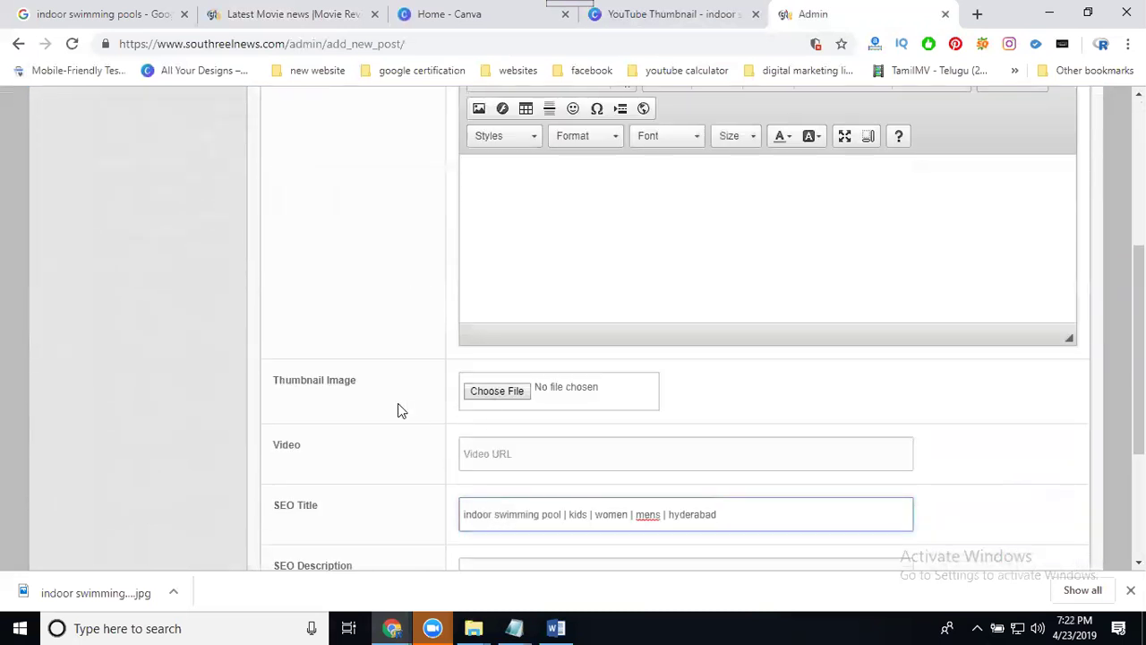
Step: Copy the notes' description line into both SEO Description and SEO Keywords
scroll(403, 403, down, 3)
click(515, 627)
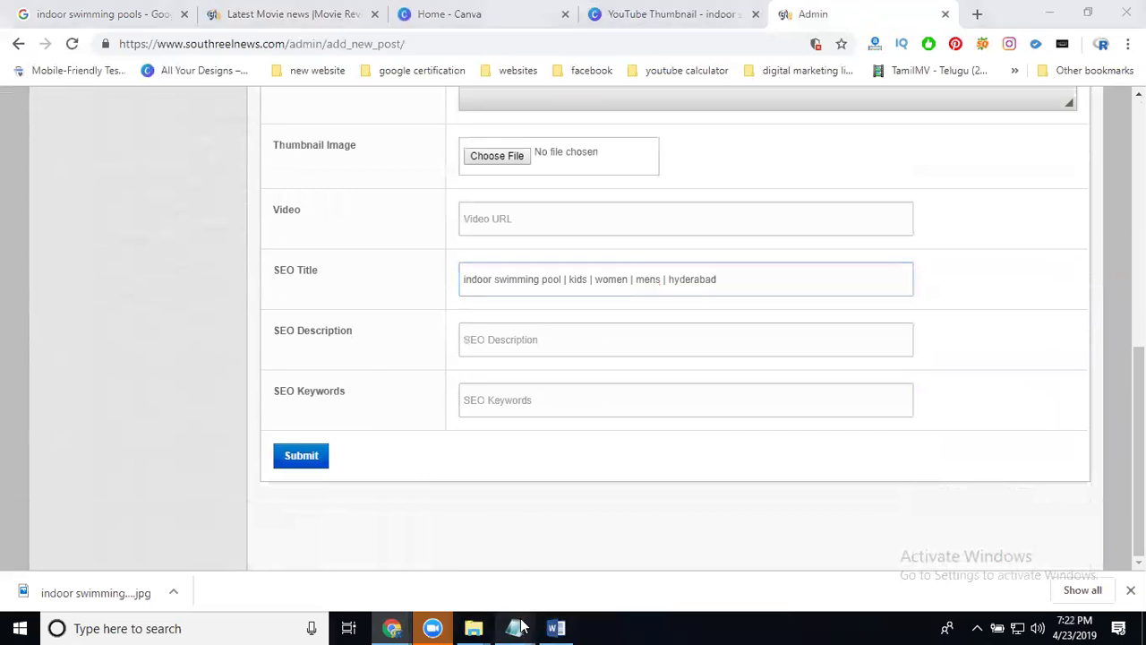
click(650, 581)
click(9, 106)
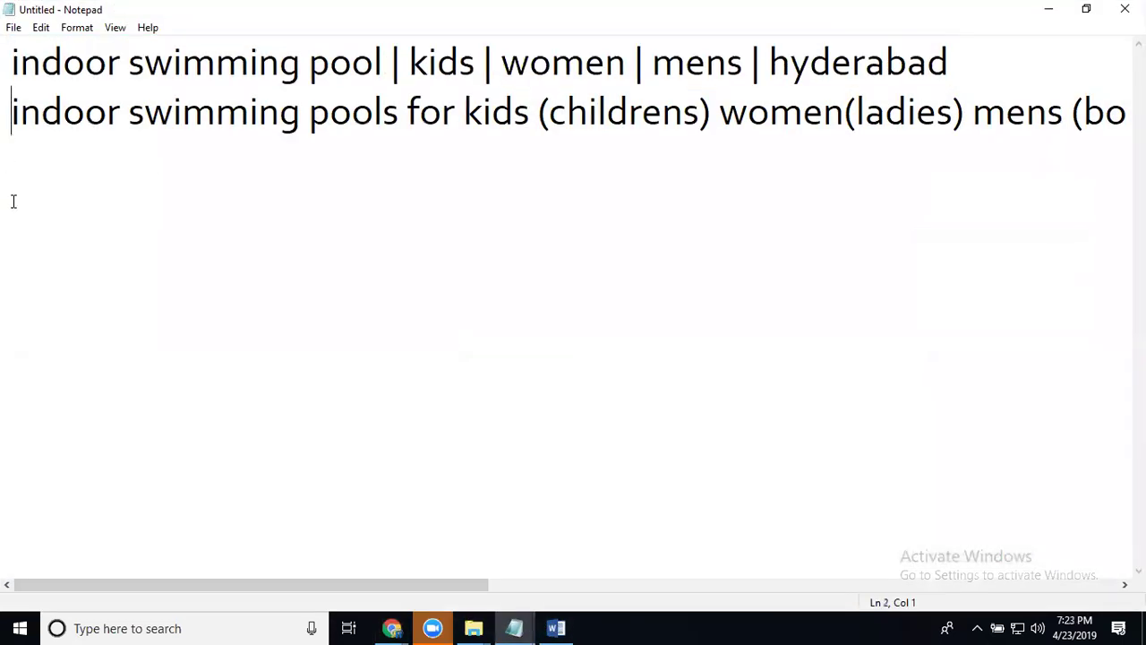
key(shift+End)
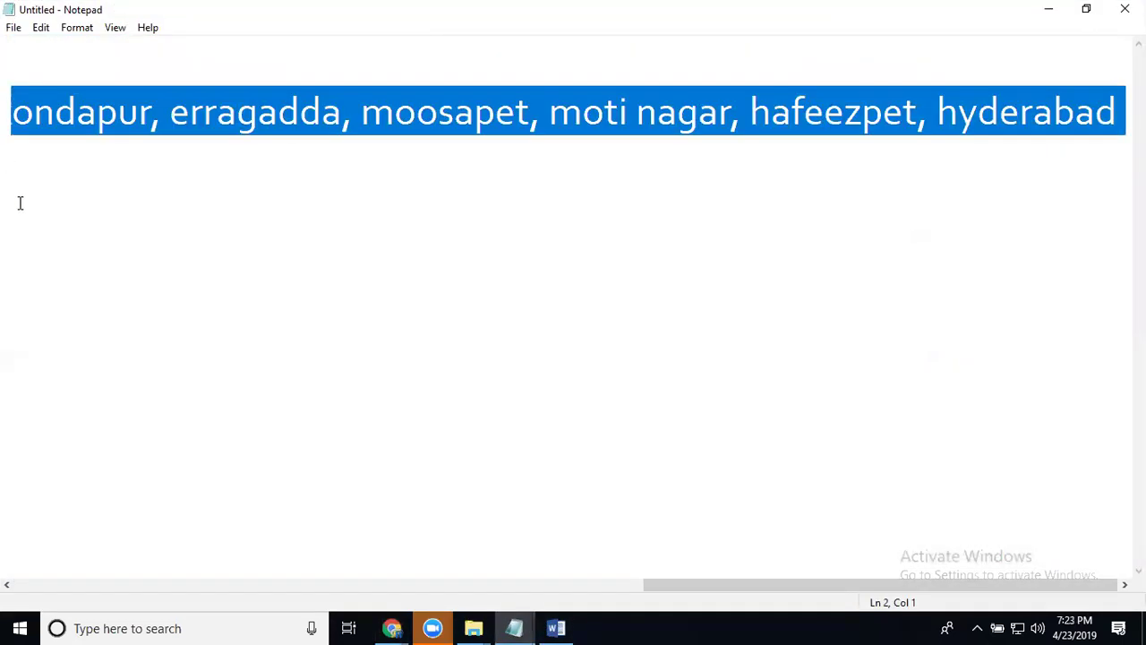
click(1043, 11)
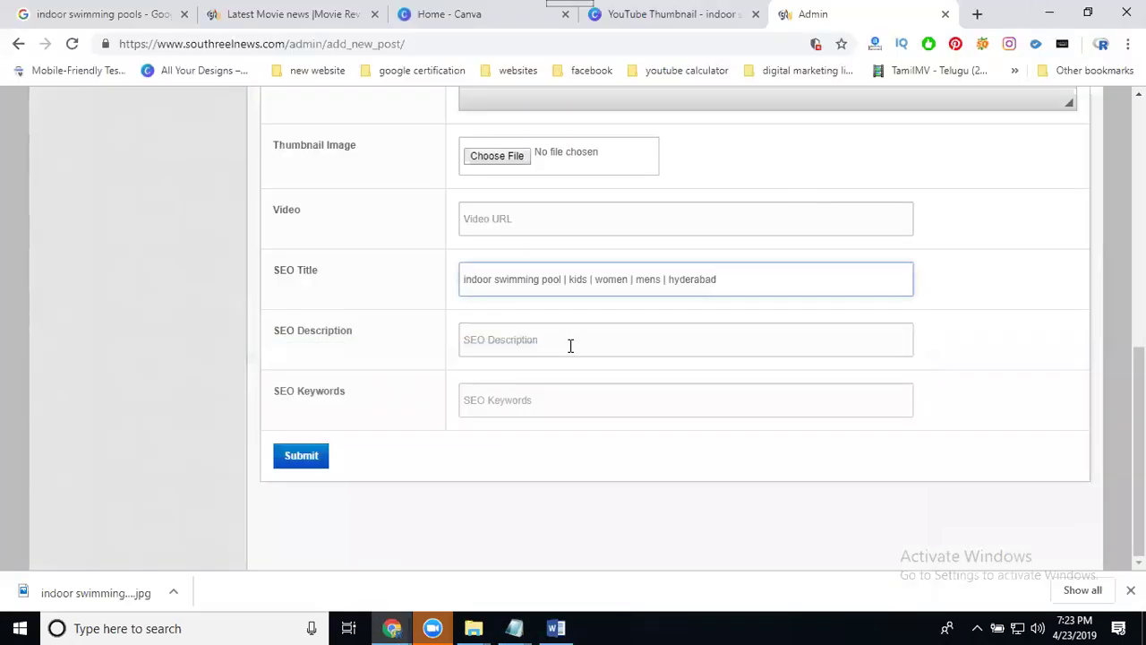
click(571, 346)
key(ctrl+v)
click(547, 390)
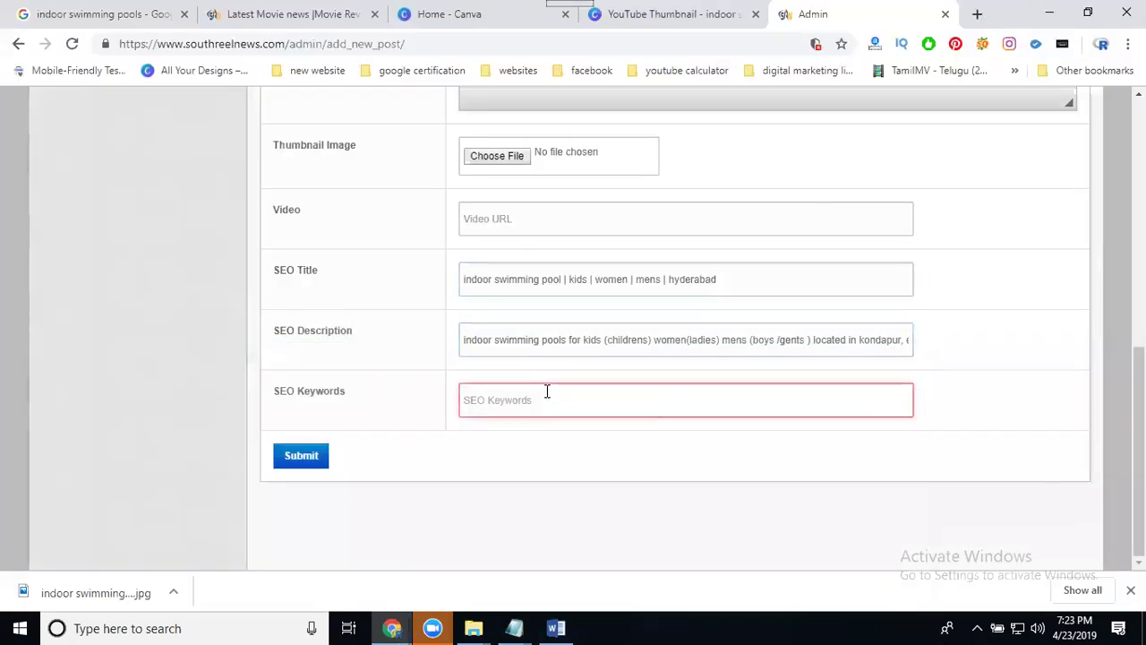
key(ctrl+v)
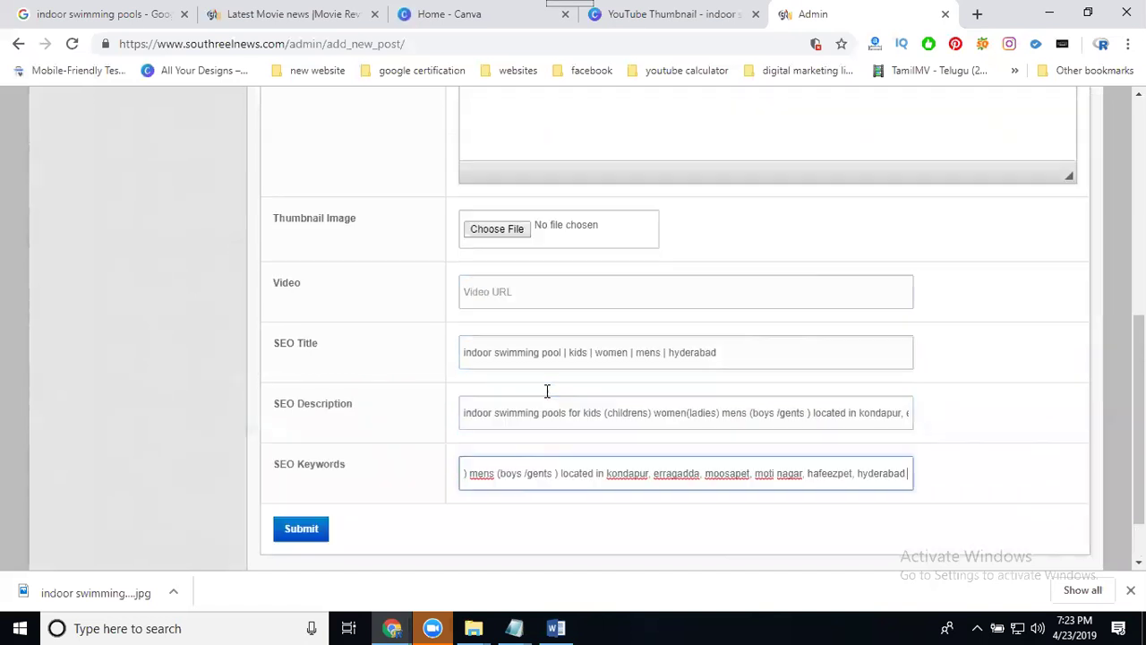
scroll(545, 397, up, 3)
click(501, 409)
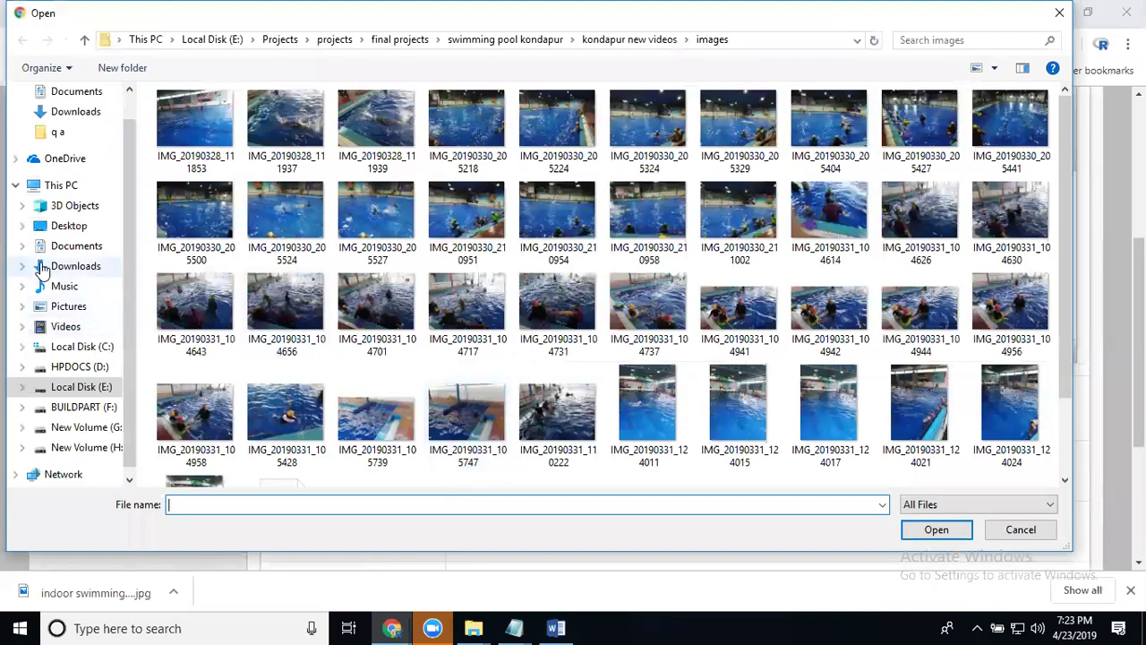
Step: Attach the Downloads pool image, then select 'indoor swimming pool' in SEO Title
click(41, 267)
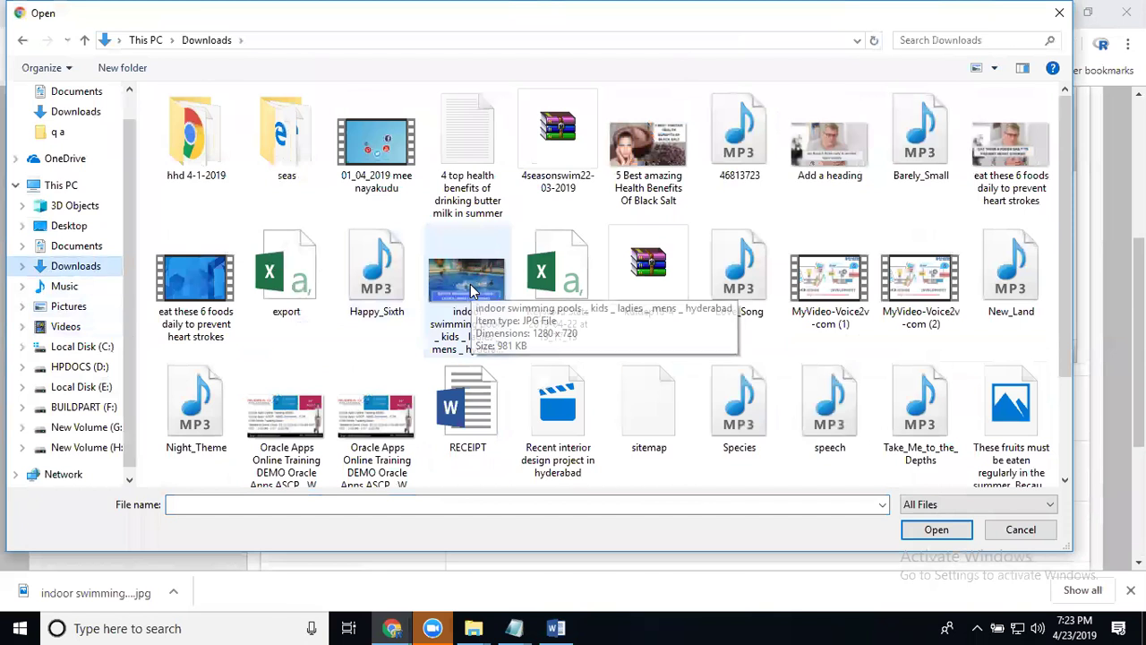
click(473, 291)
double_click(470, 288)
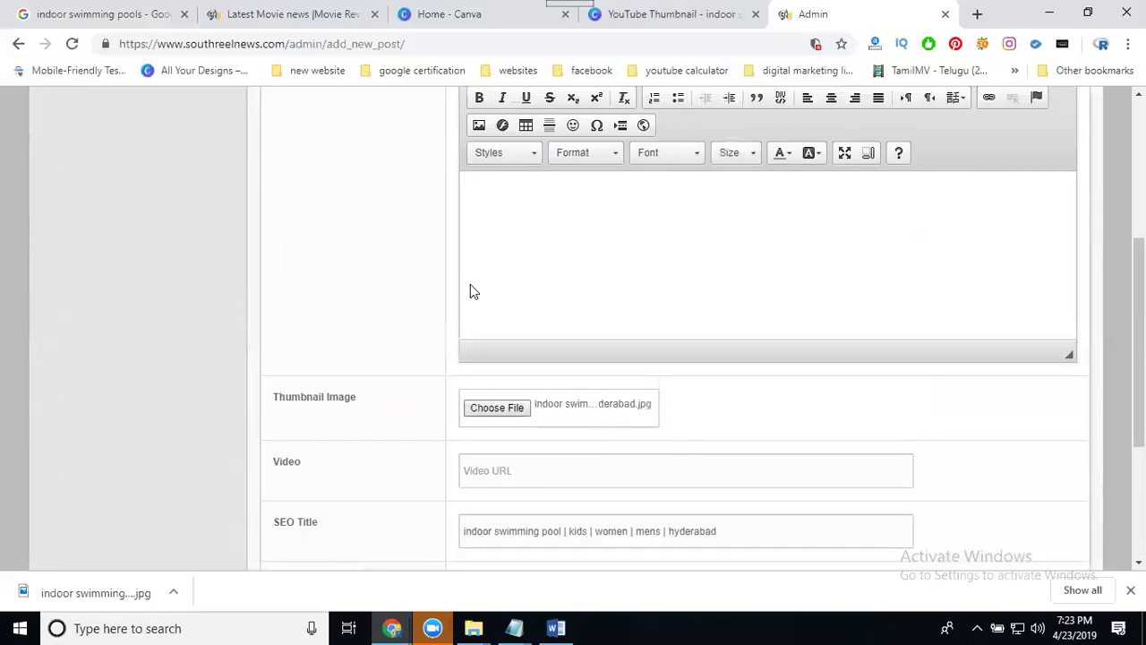
click(486, 408)
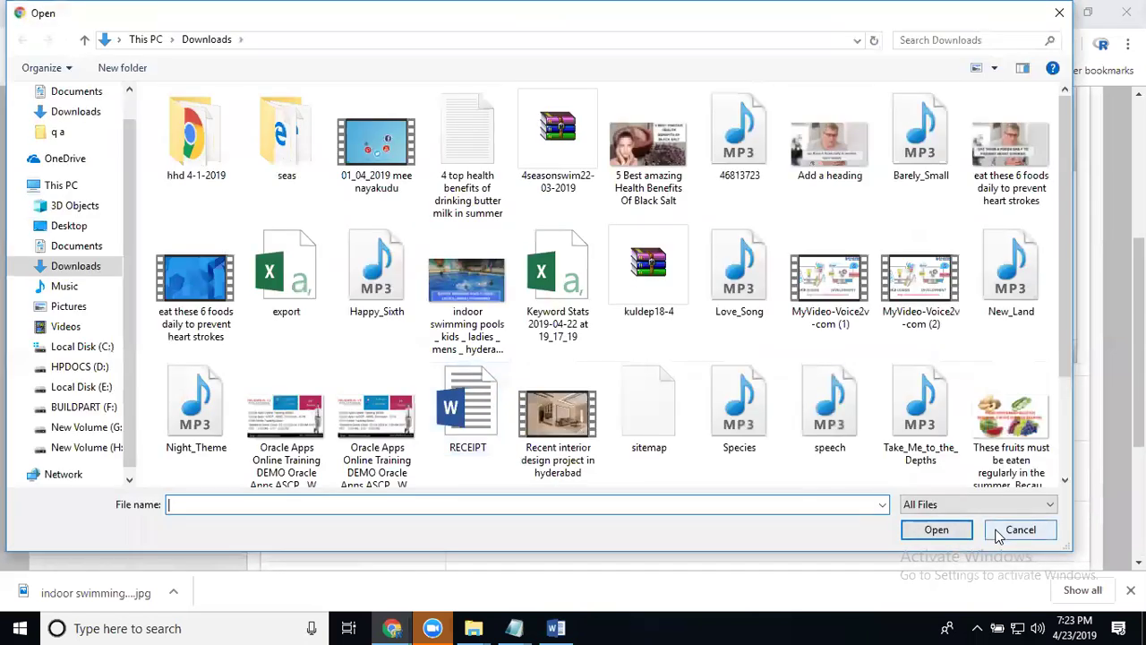
click(999, 530)
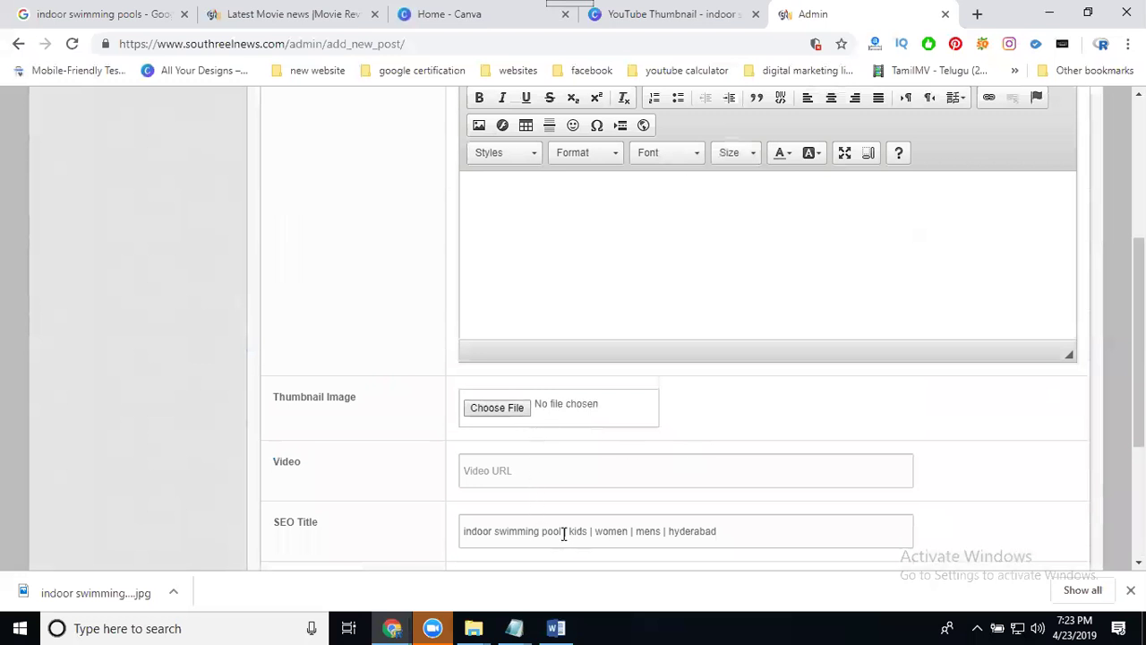
click(552, 531)
drag(551, 531, 442, 537)
key(ctrl+c)
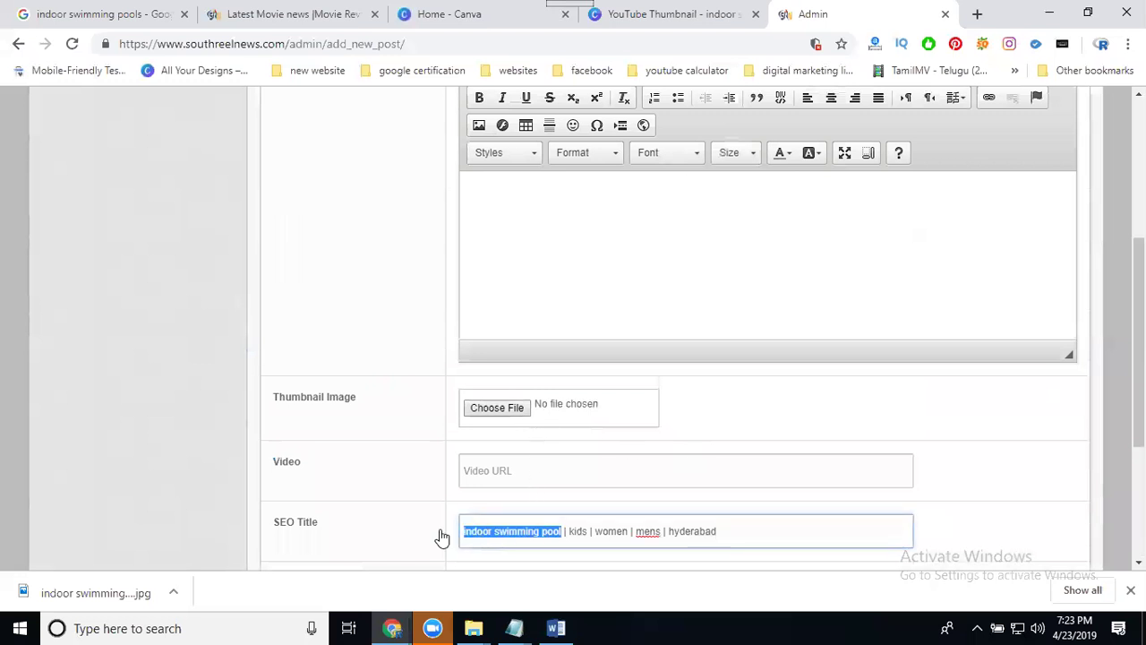
Step: Rename the pool photo to 'indoor swimming pool' and attach it as the thumbnail
click(505, 409)
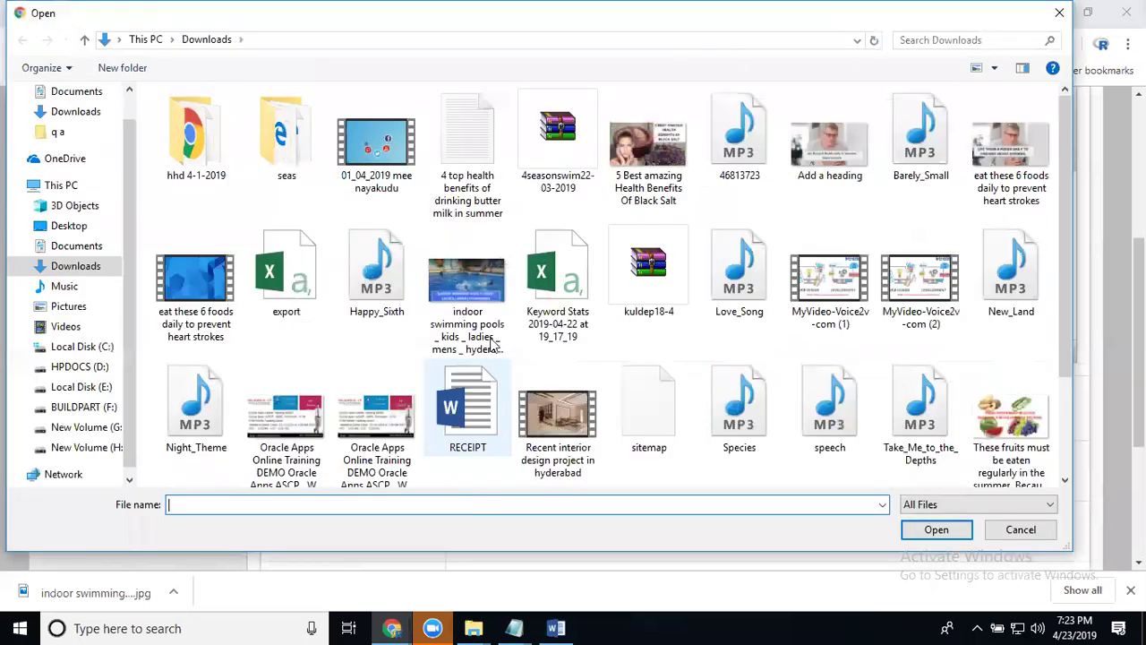
click(491, 346)
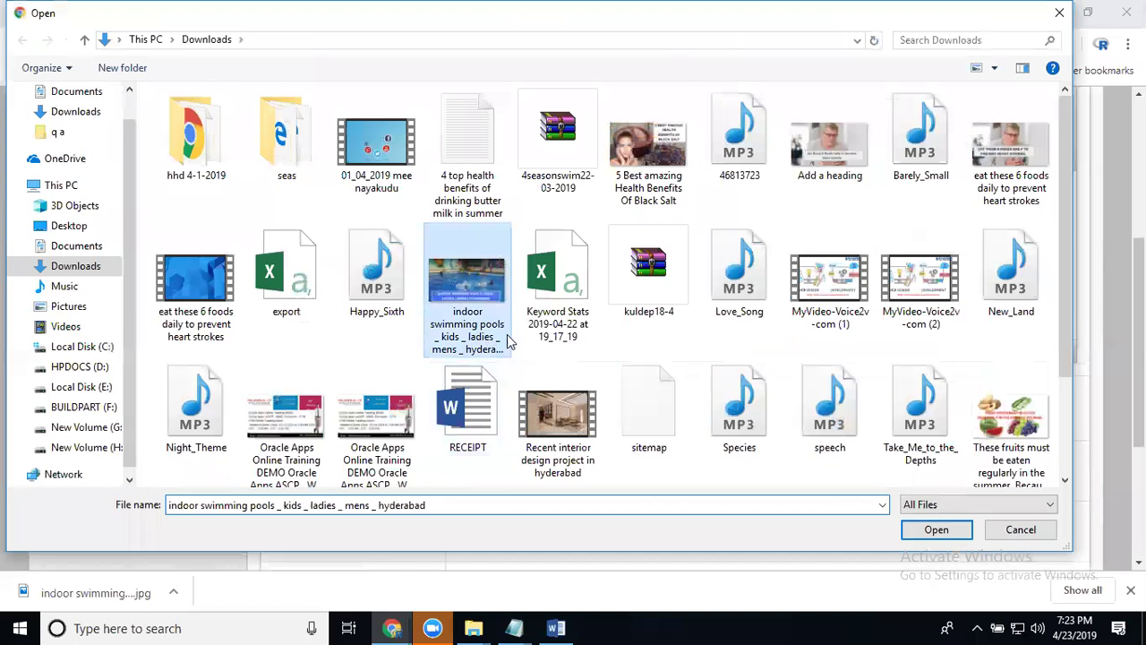
click(468, 346)
key(ctrl+v)
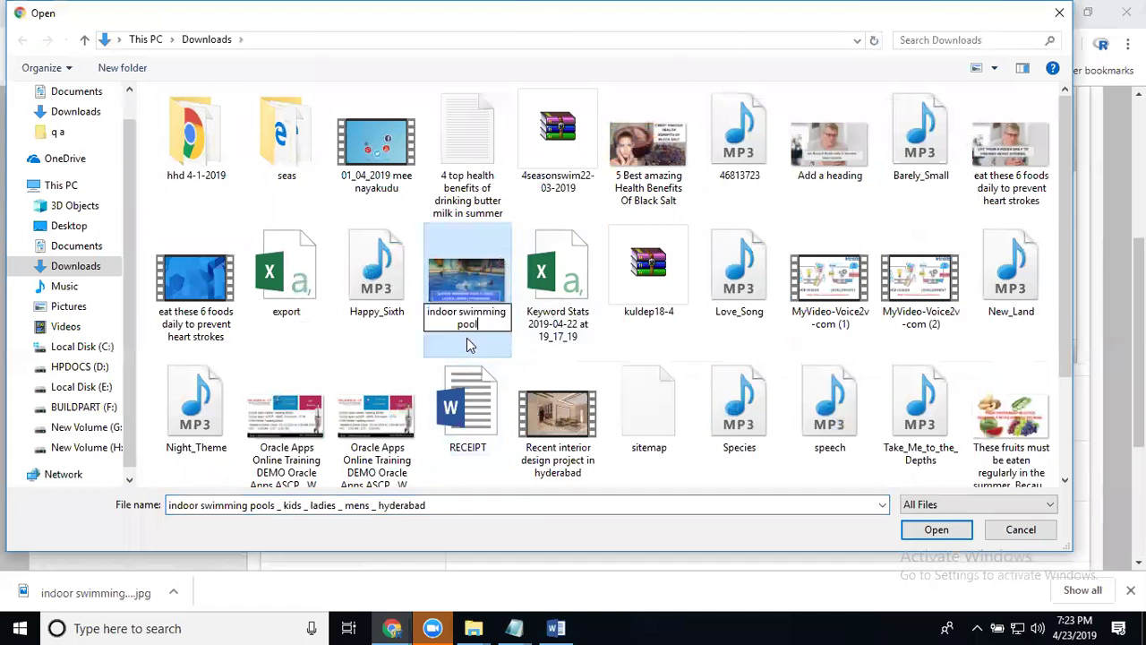
key(Return)
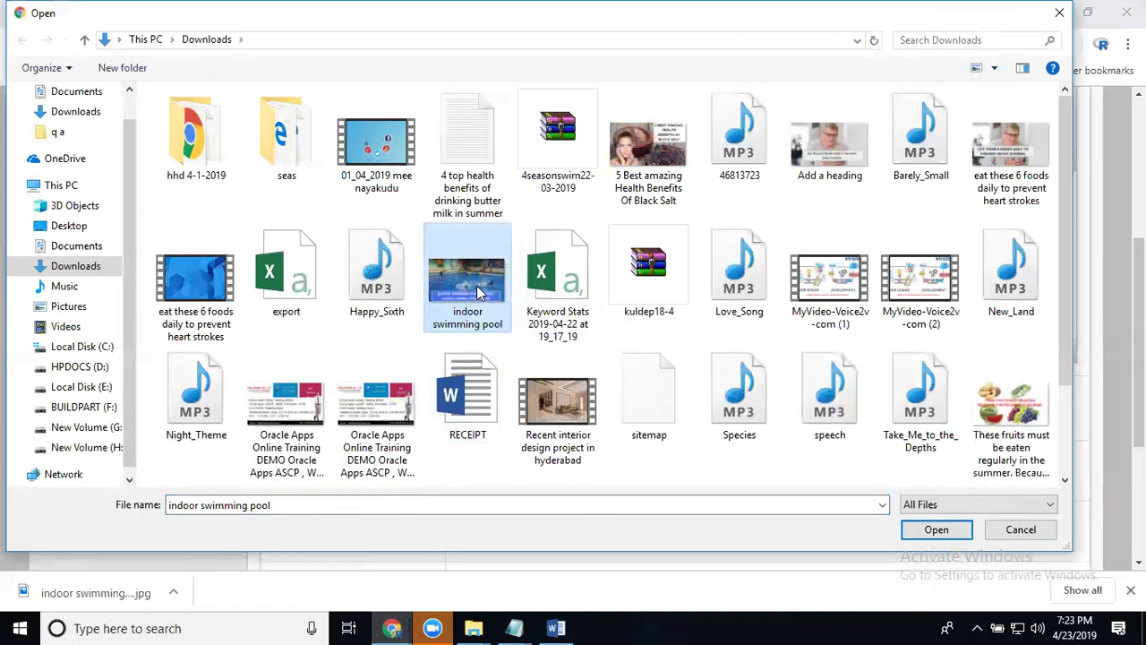
double_click(478, 292)
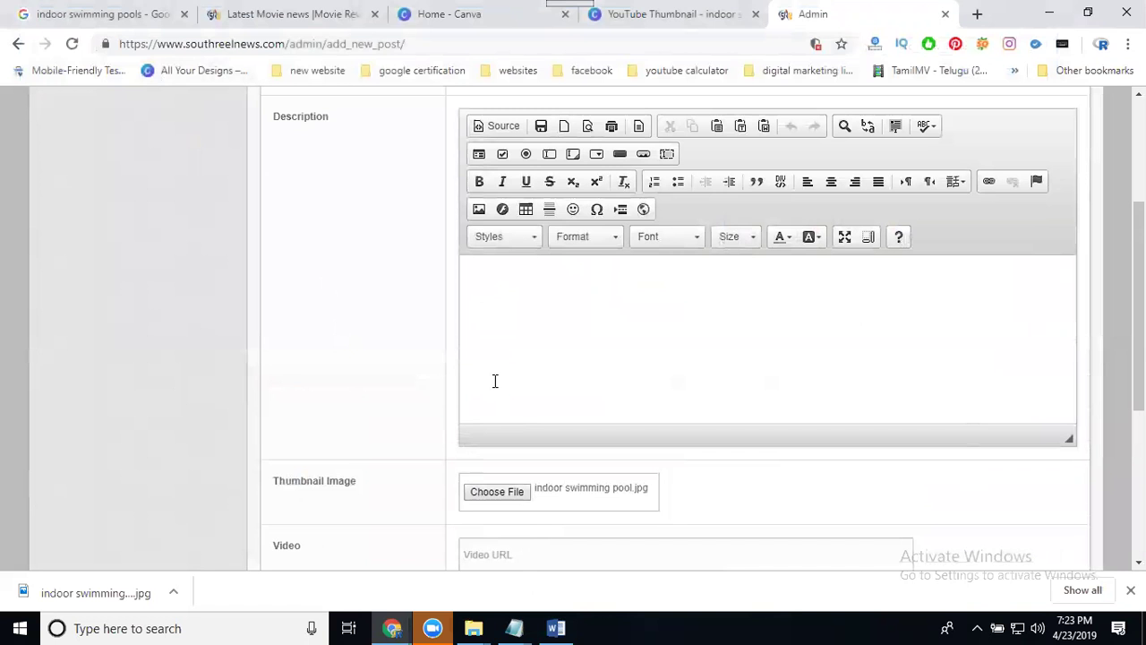
Step: Write 'indoor swimming pool for kids women mens' in the Description, correcting 'womens' and removing the comma
click(485, 275)
key(ctrl+v)
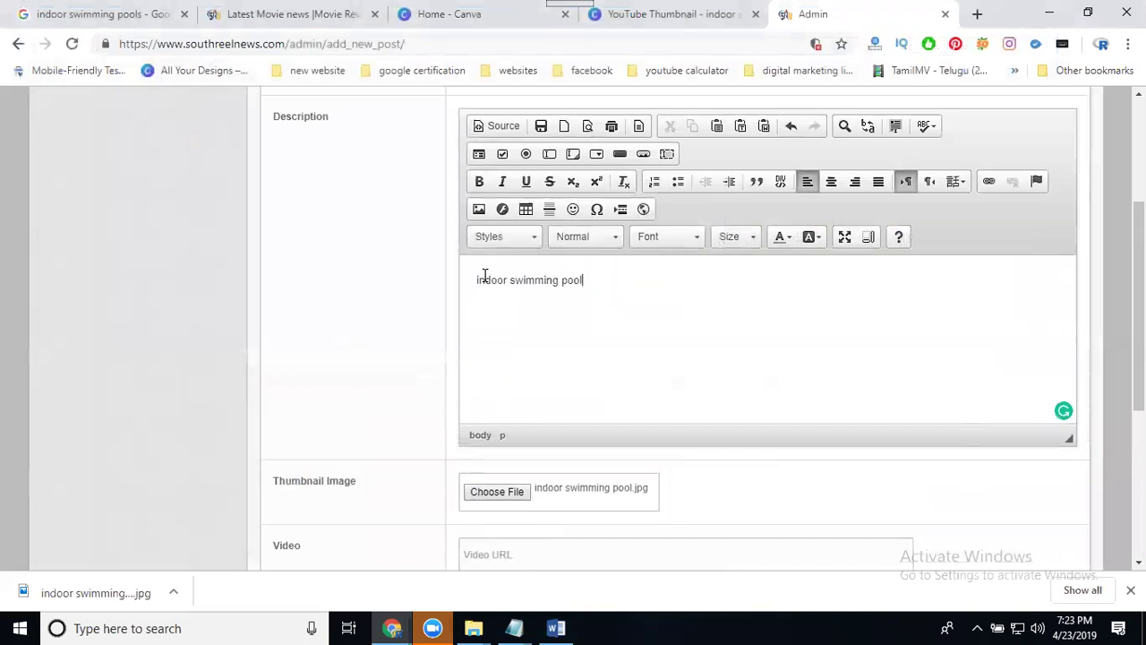
text(for kids womens, mens)
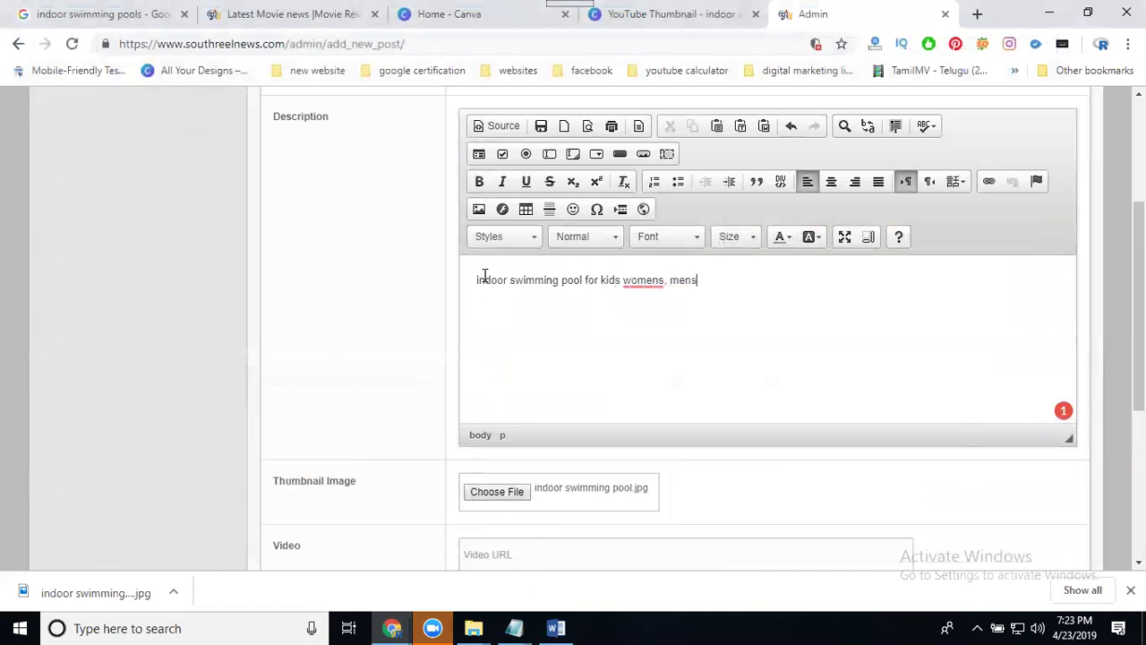
right_click(641, 282)
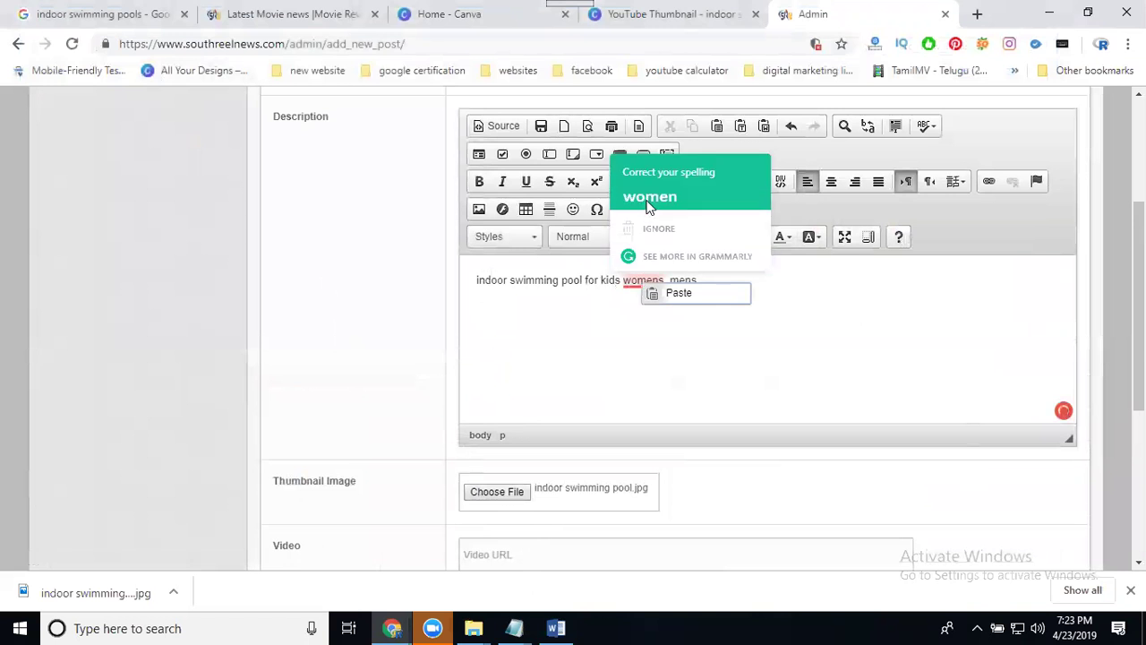
click(648, 198)
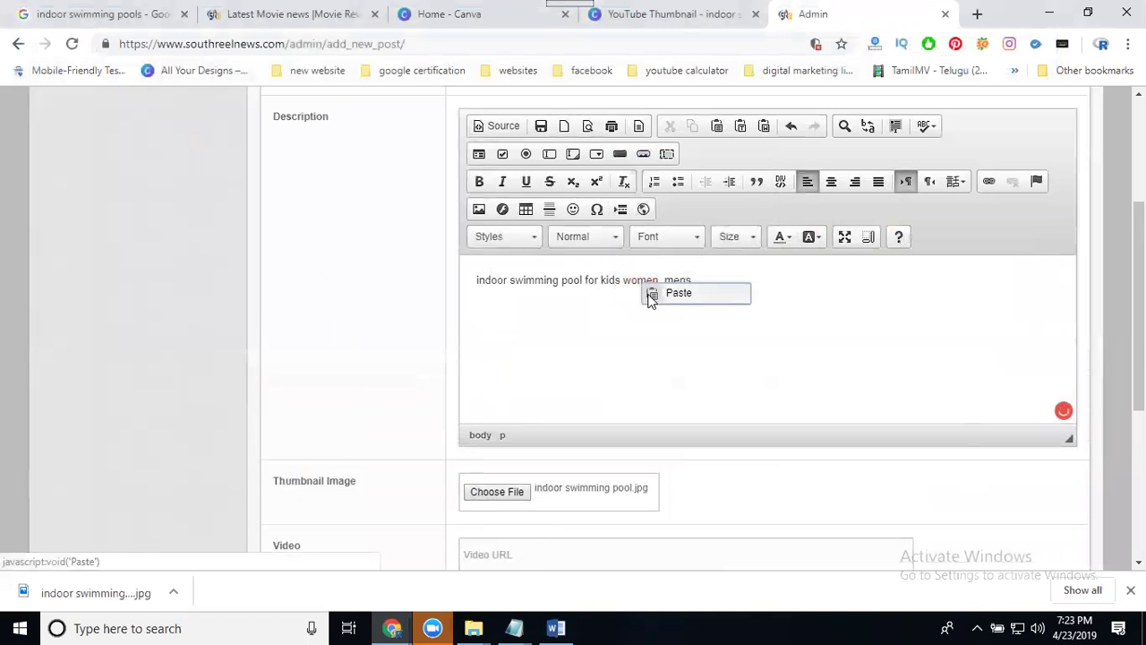
triple_click(603, 283)
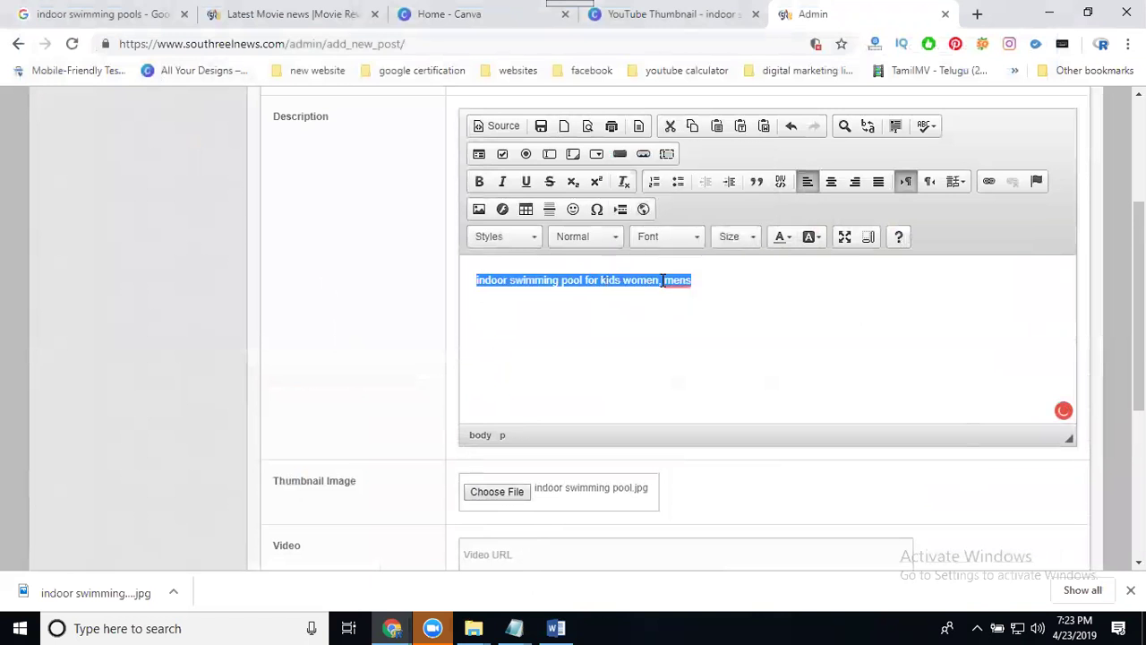
click(662, 280)
key(BackSpace)
triple_click(662, 281)
key(ctrl+c)
Step: Paste 'indoor swimming pool for kids women mens' into the post Title
scroll(565, 206, up, 2)
click(523, 131)
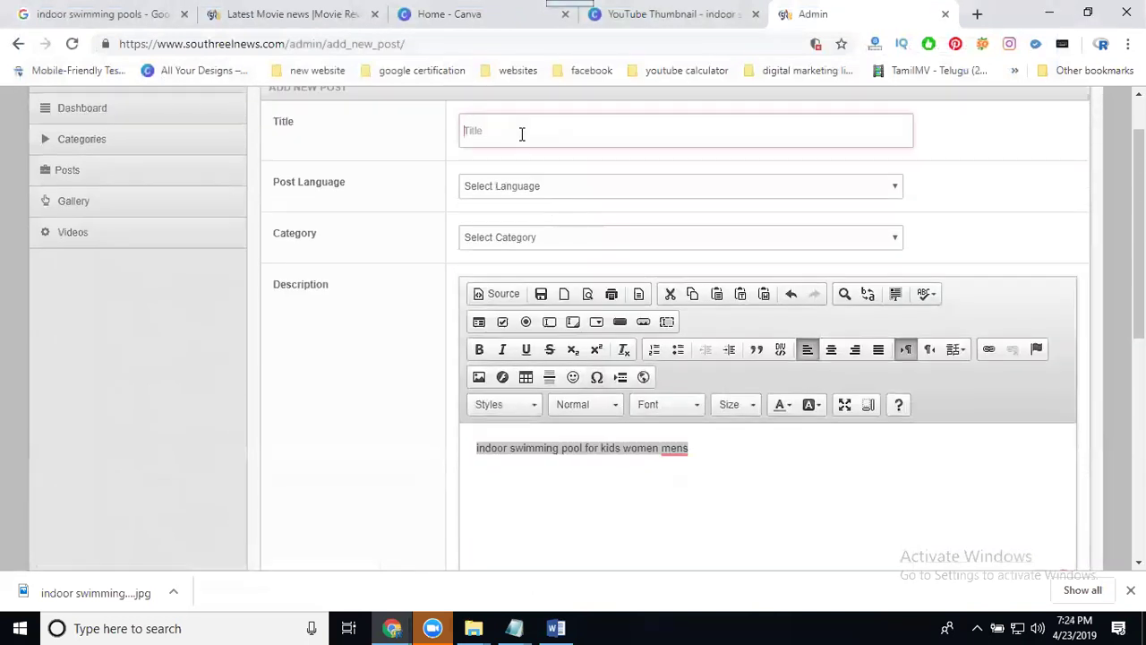
key(ctrl+v)
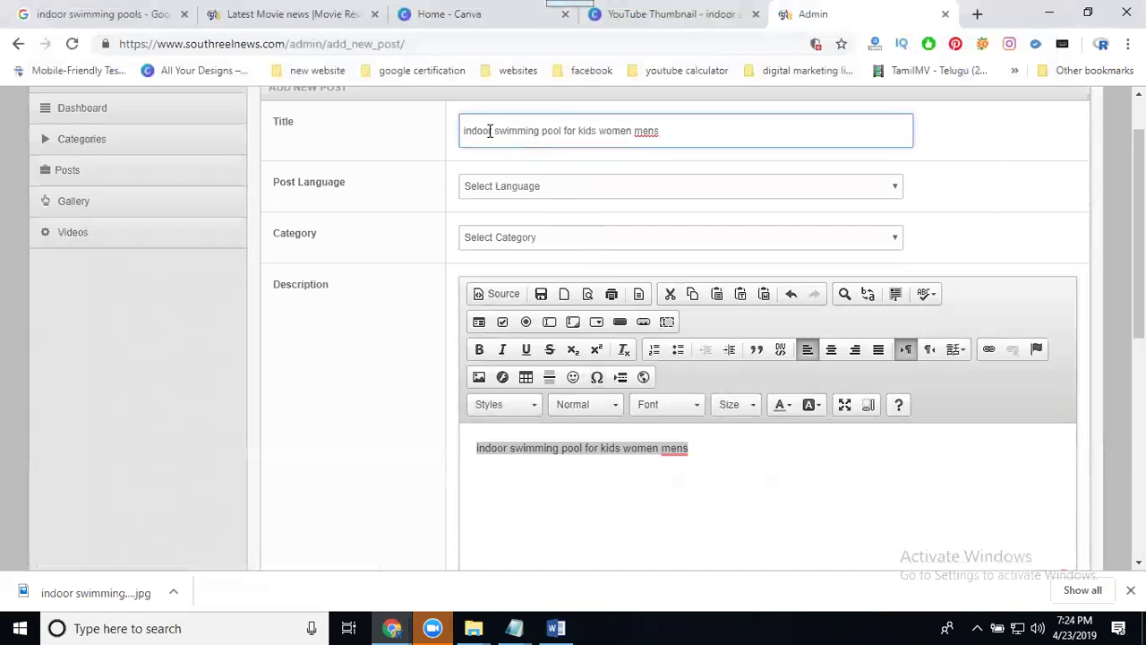
Step: Choose English as Post Language and News(English) as Category
click(506, 188)
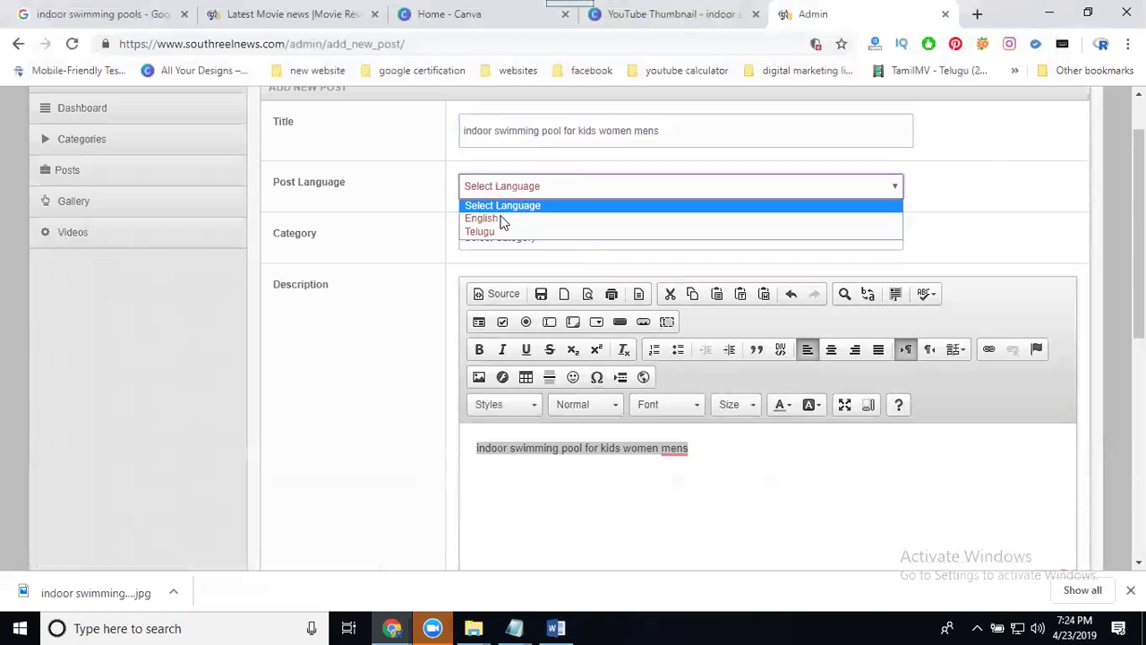
click(501, 220)
click(499, 240)
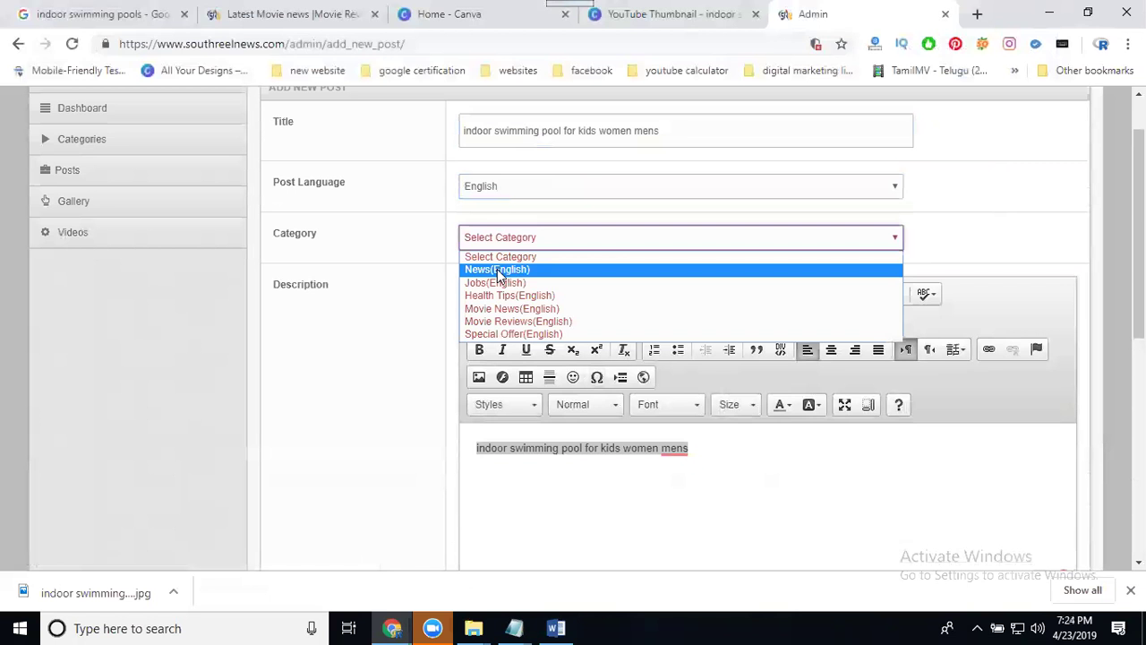
click(497, 268)
scroll(704, 326, down, 2)
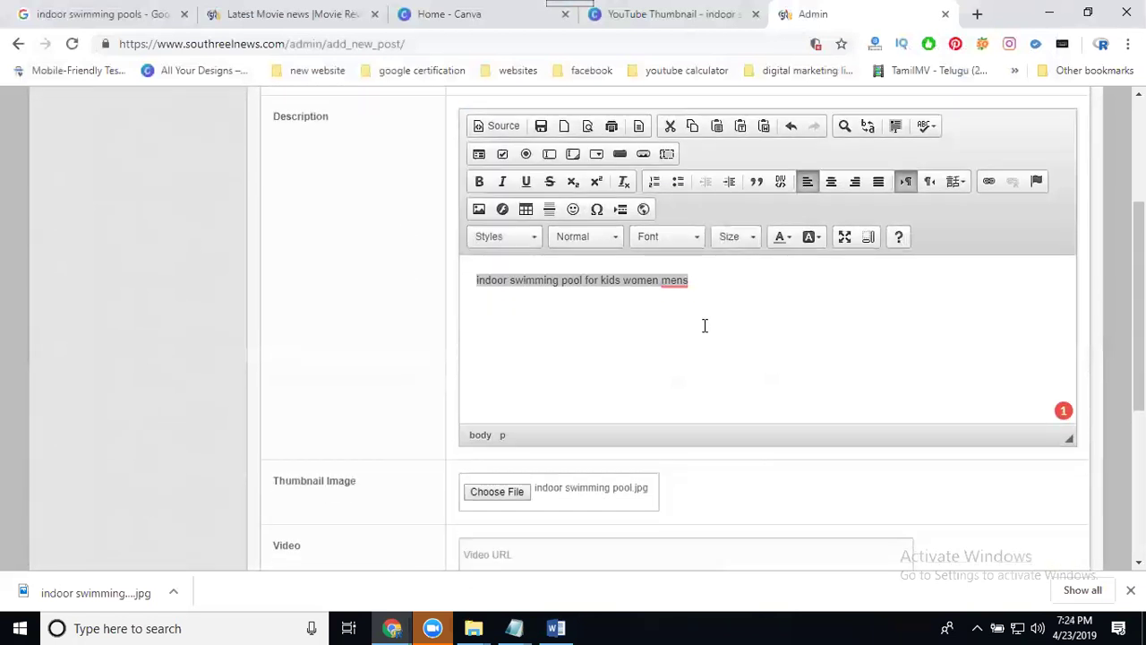
click(719, 289)
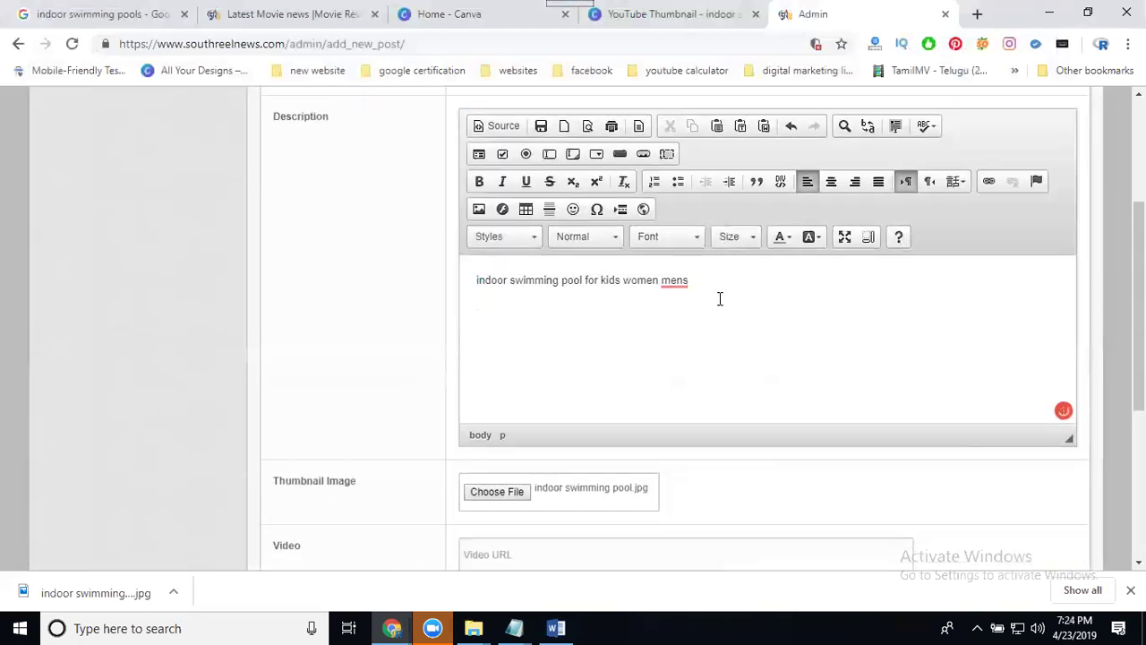
click(556, 628)
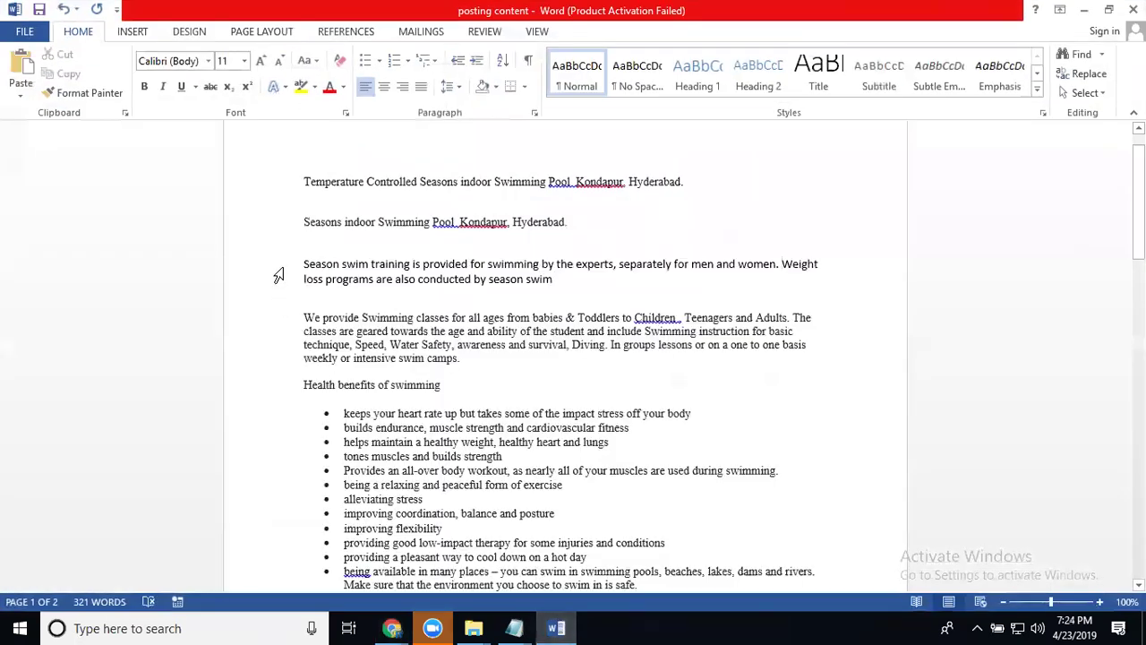
Step: Select the Word text from the 'Season swim training' paragraph down to the closing address
drag(277, 226, 277, 252)
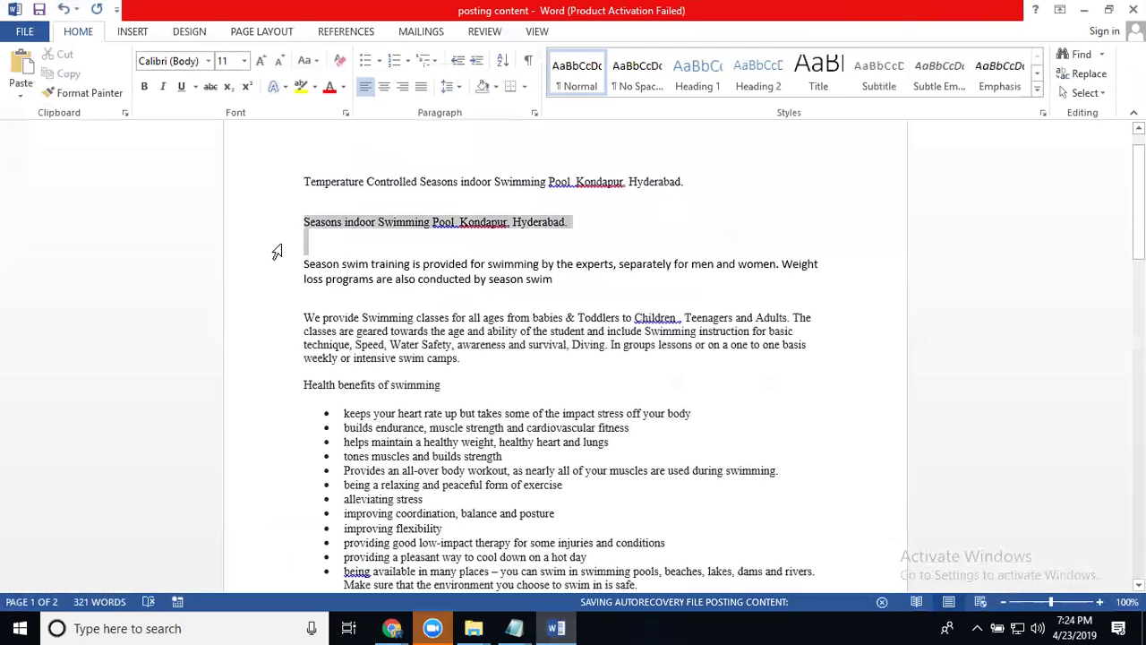
click(278, 264)
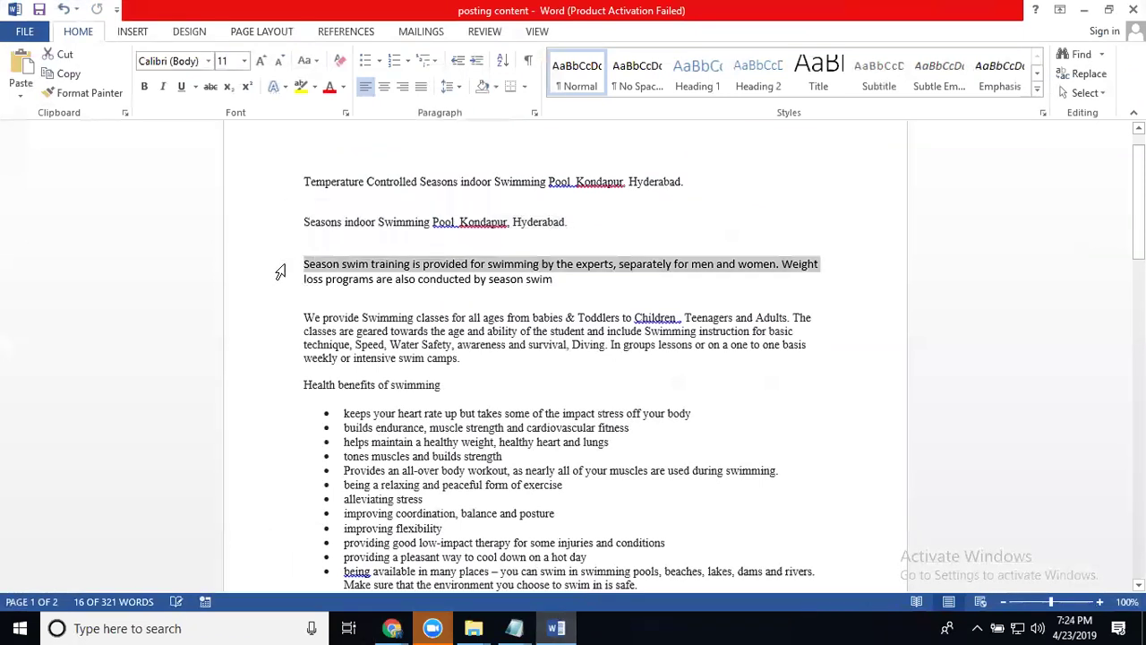
drag(278, 269, 285, 467)
scroll(271, 486, down, 9)
scroll(274, 496, down, 3)
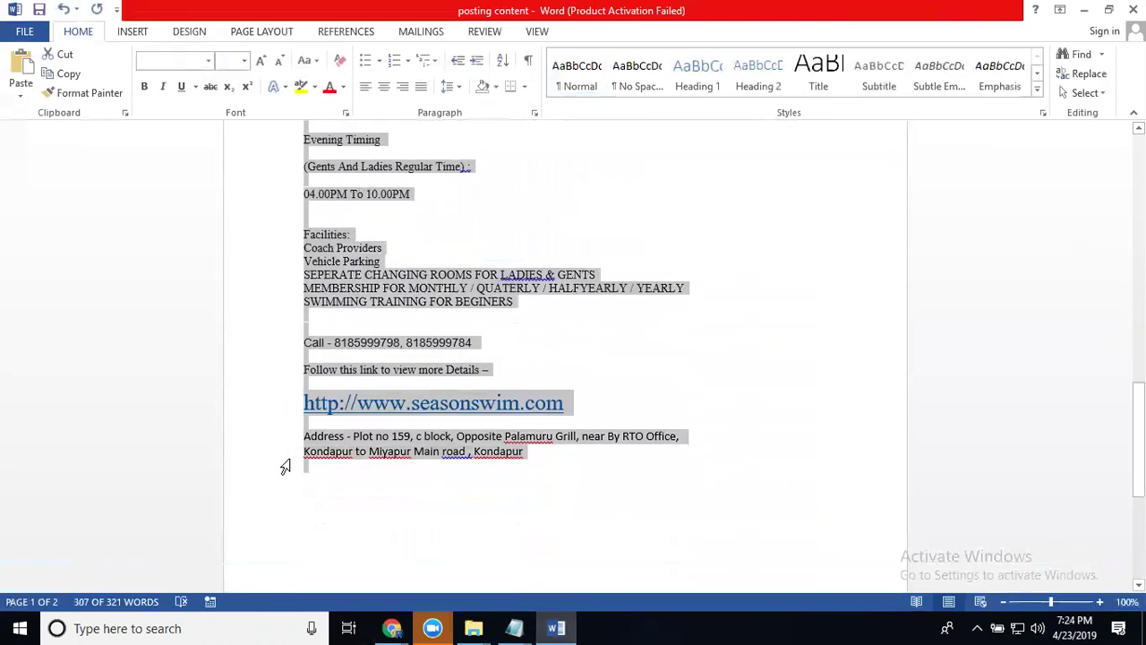
Step: Paste the Word text into a new Notepad note as plain text and select it all
key(super+r)
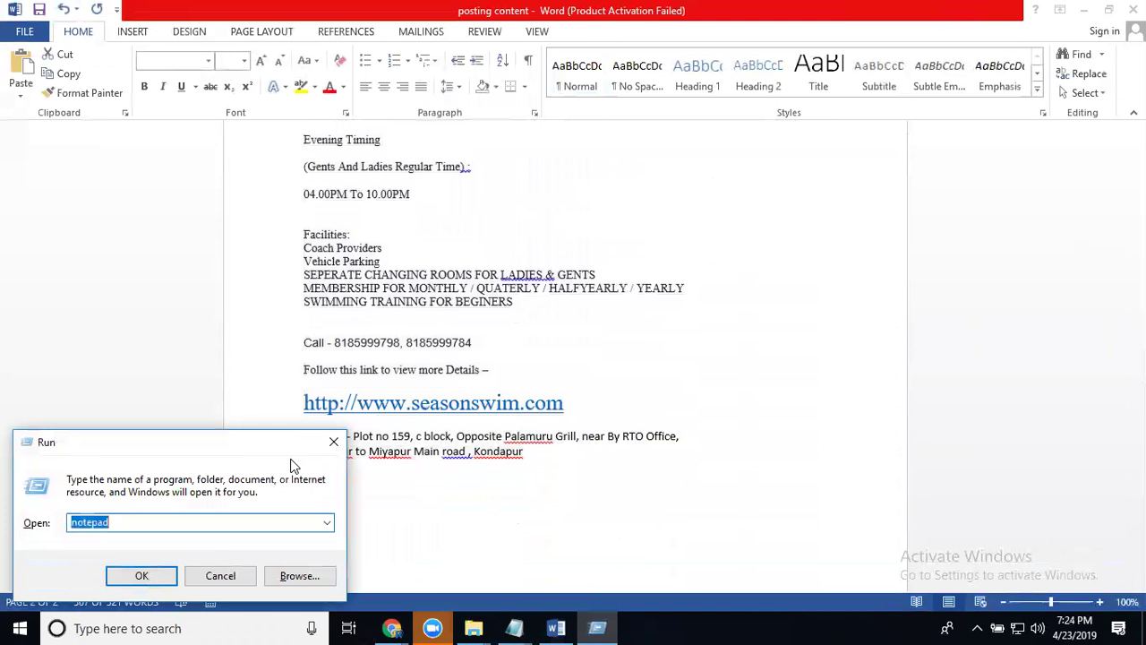
key(Return)
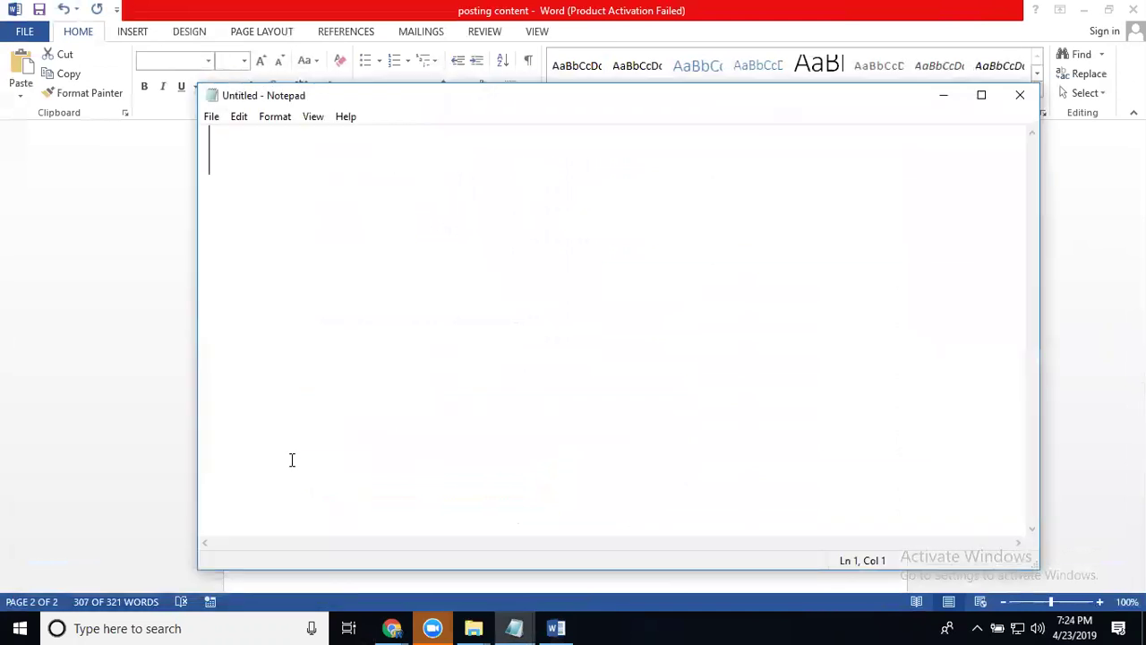
key(ctrl+v)
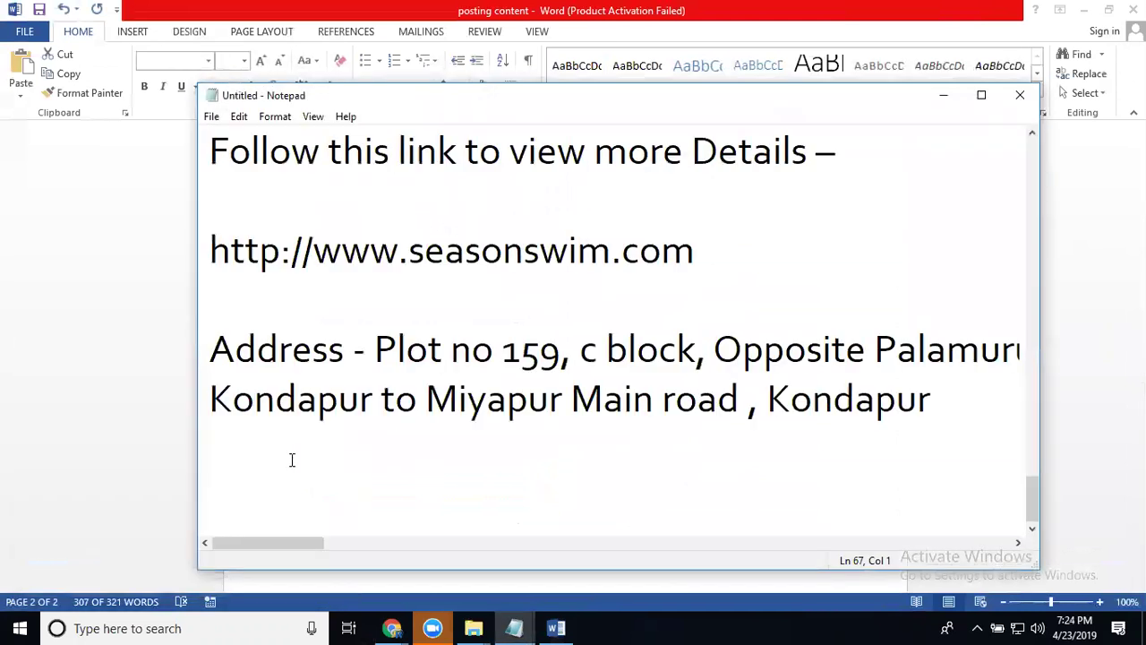
key(ctrl+a)
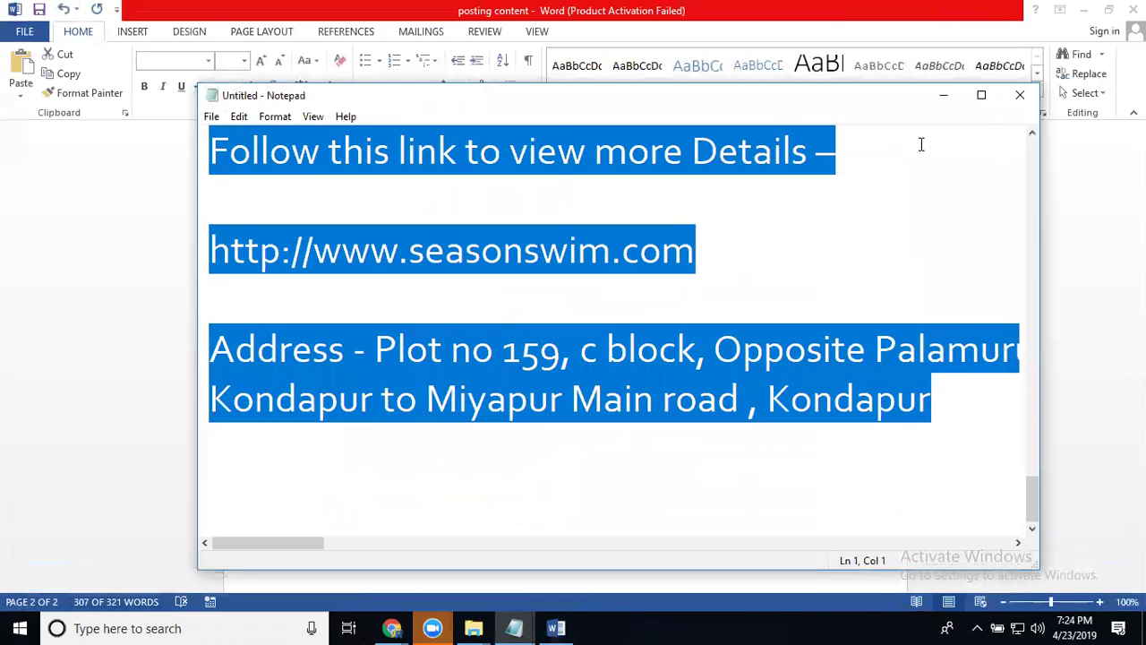
click(944, 94)
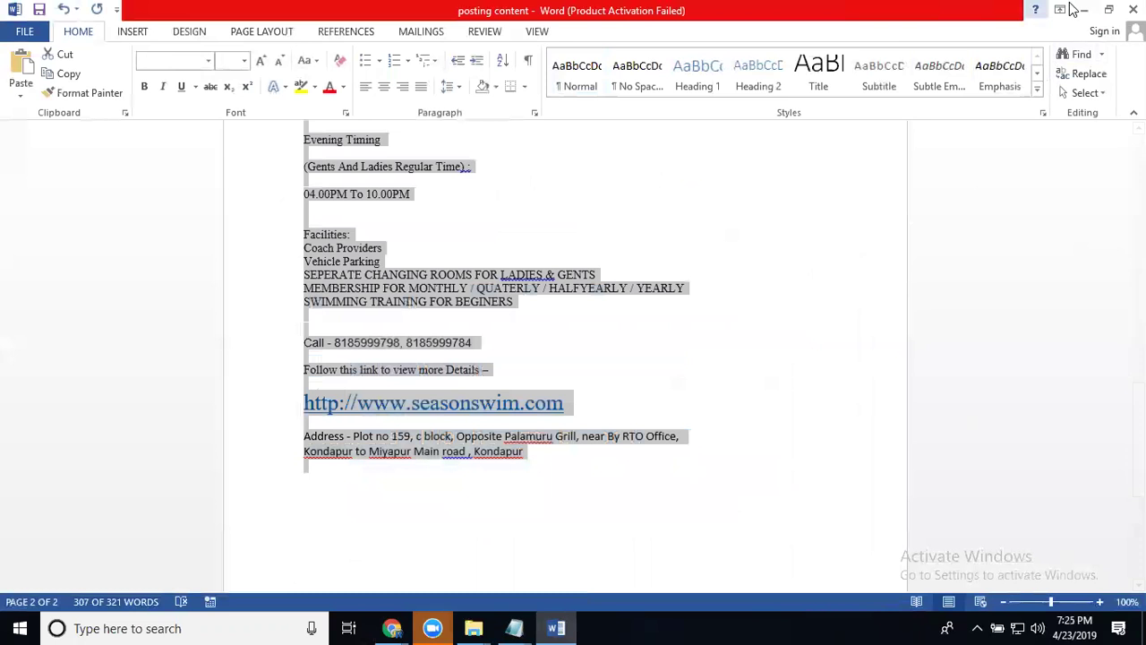
Step: Paste the plain swimming pool text into the Description and set it to size 14
click(1085, 10)
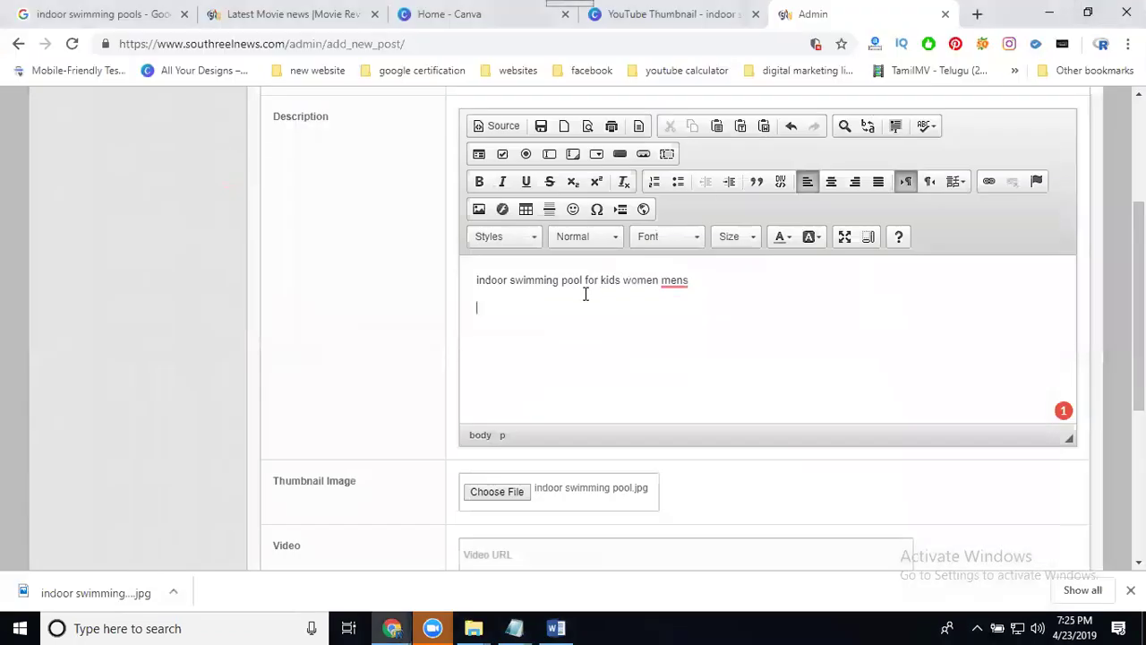
key(ctrl+v)
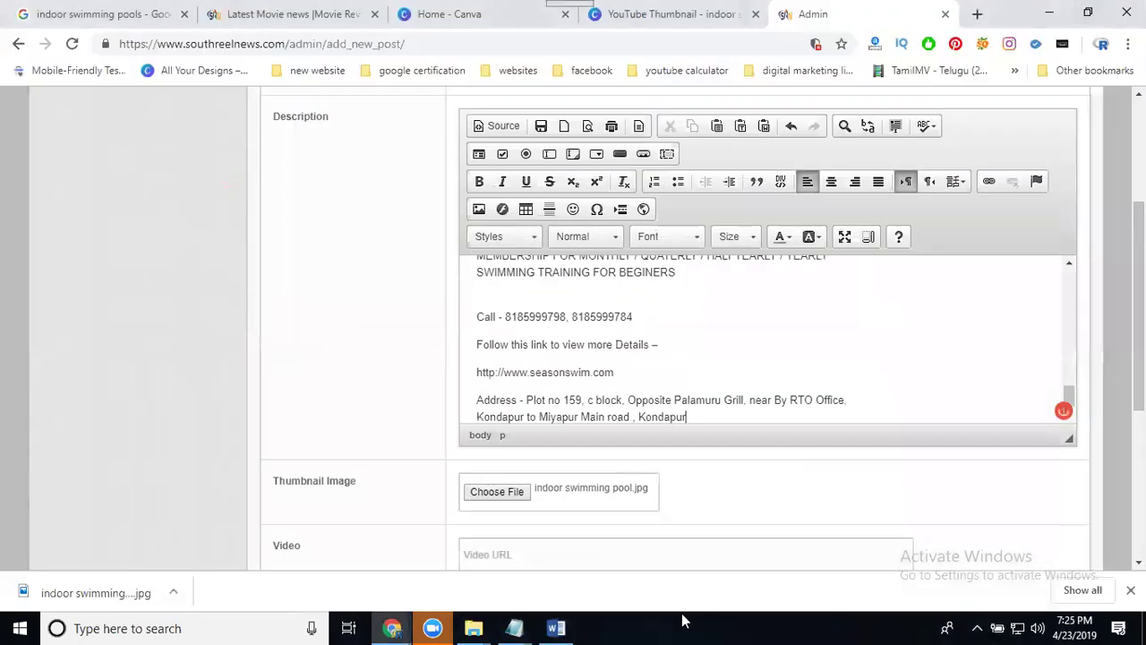
click(682, 620)
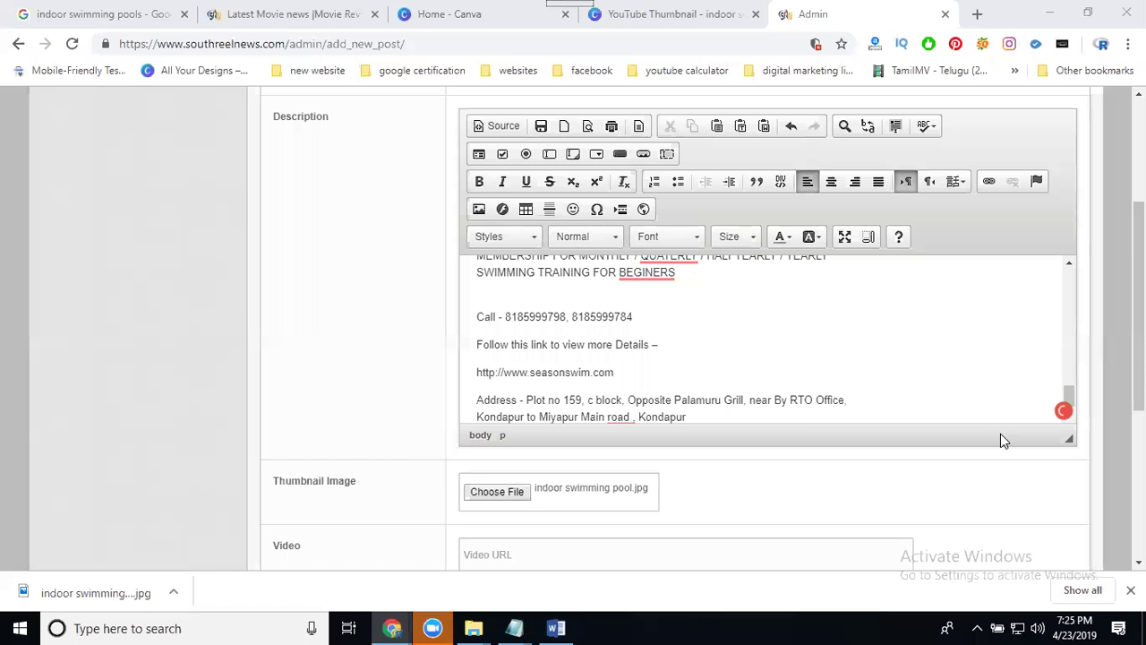
click(656, 376)
scroll(657, 376, up, 2)
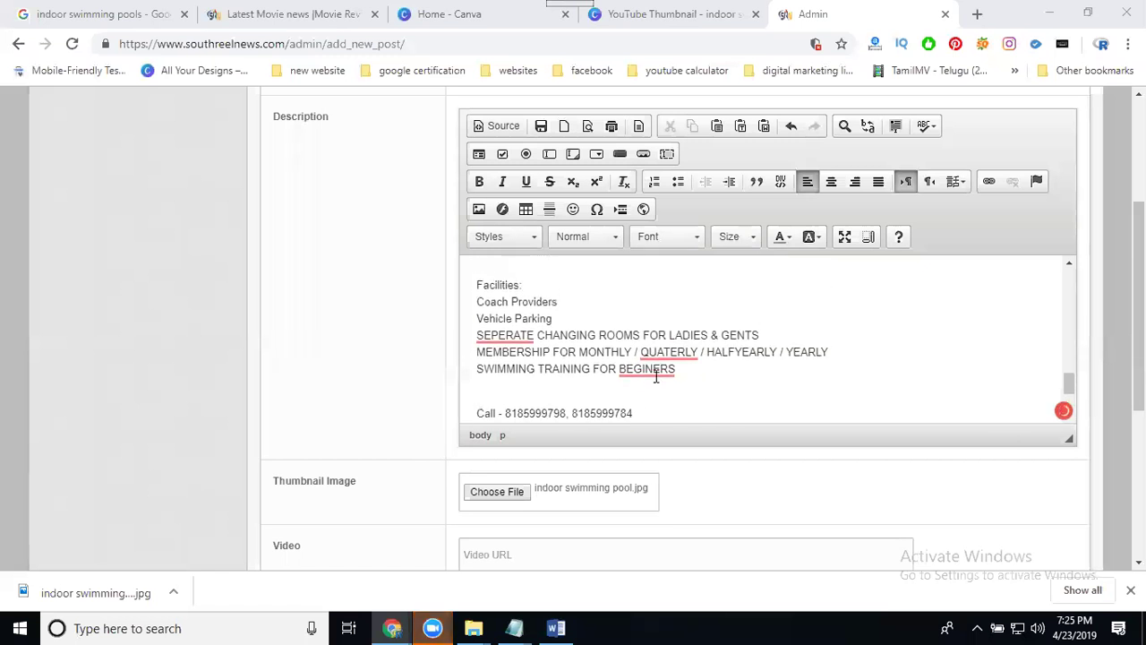
scroll(678, 390, down, 1)
drag(700, 369, 474, 279)
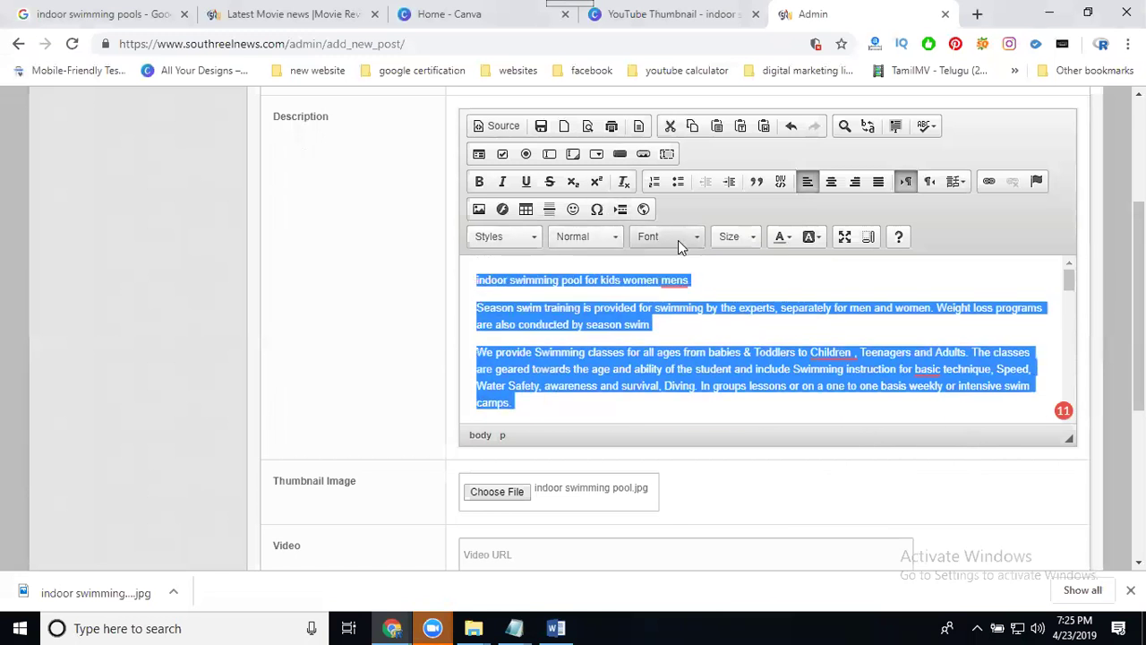
click(743, 237)
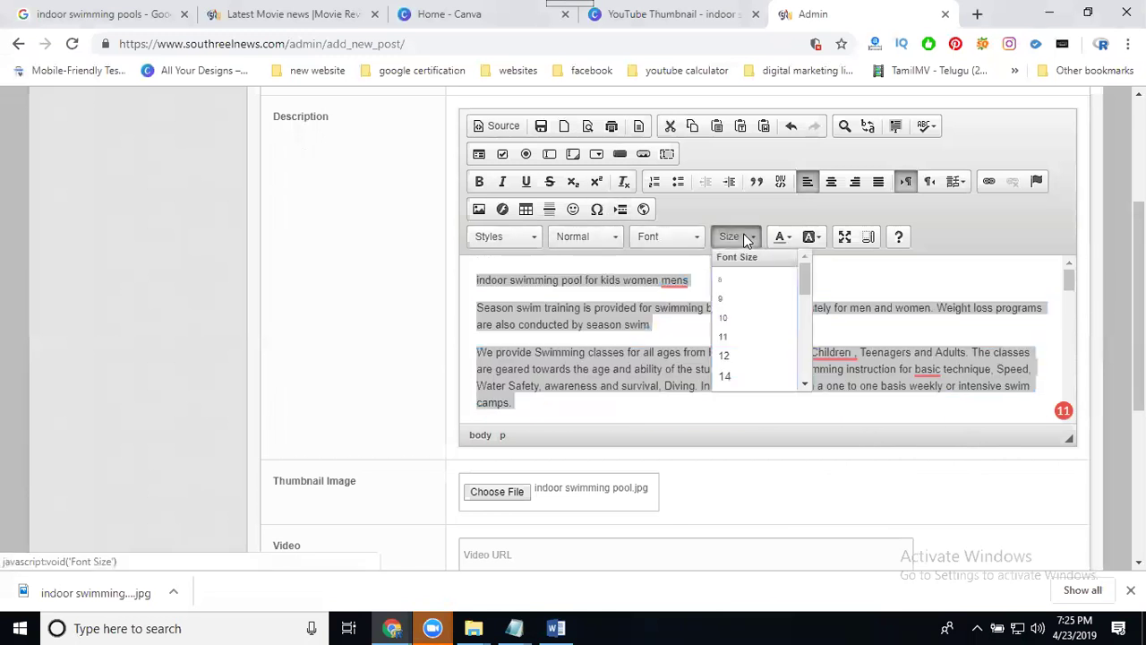
click(738, 378)
Step: Enlarge the Address paragraph to size 18 and the Call line to size 22
scroll(642, 342, down, 5)
scroll(642, 342, down, 5)
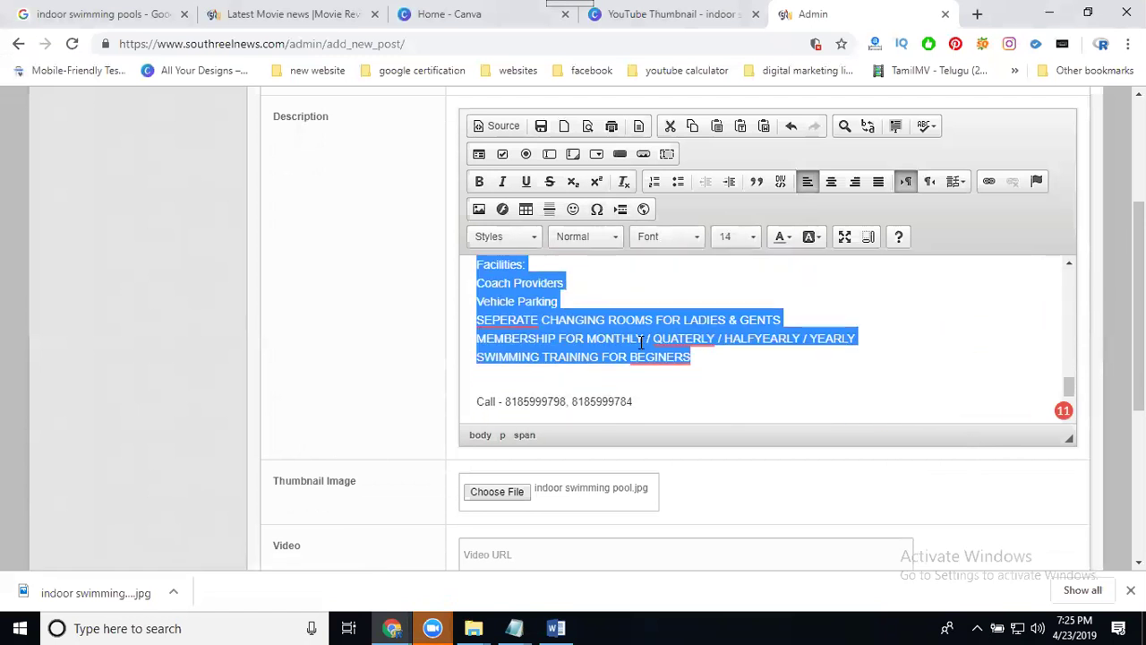
drag(687, 398, 476, 378)
click(731, 236)
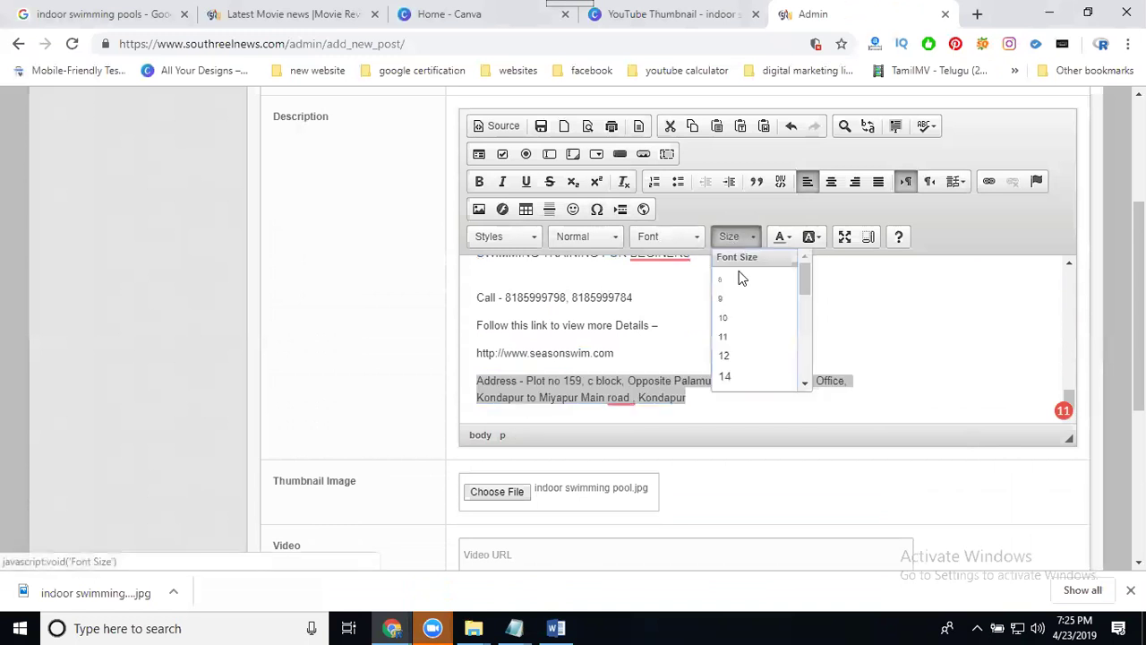
click(737, 339)
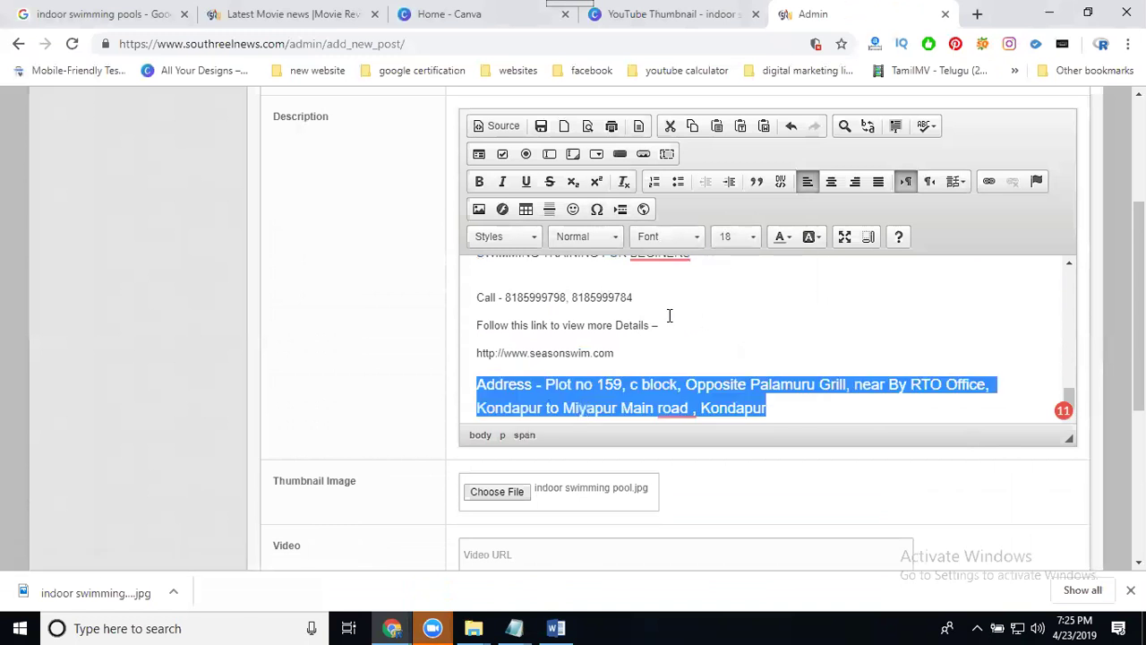
drag(637, 296, 474, 298)
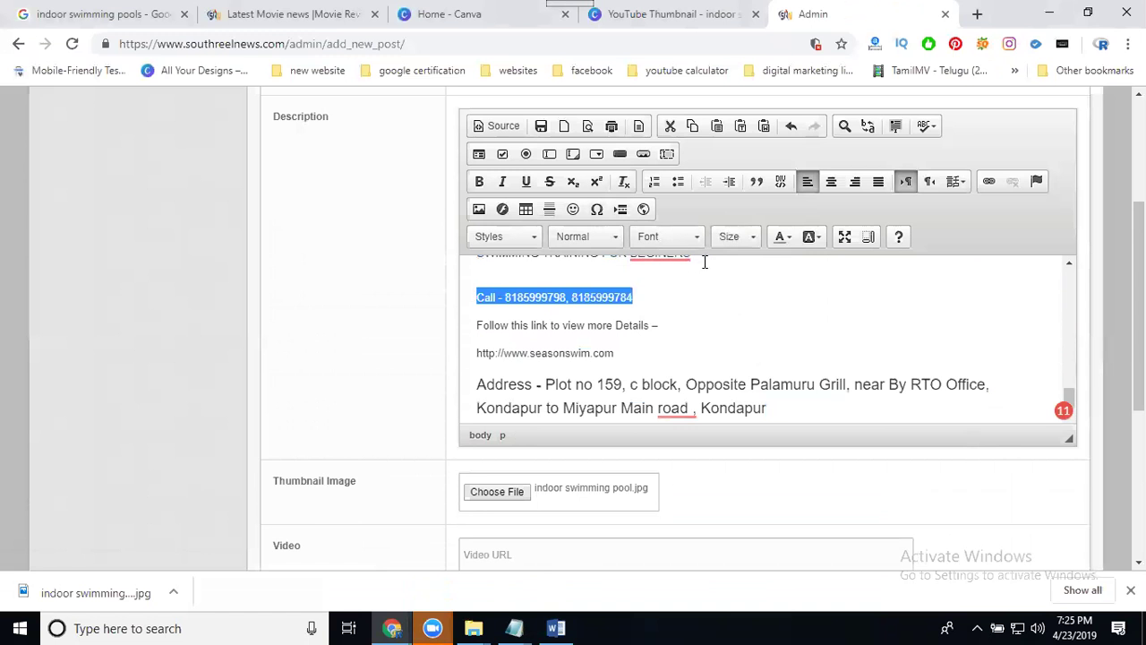
click(733, 236)
scroll(741, 321, down, 3)
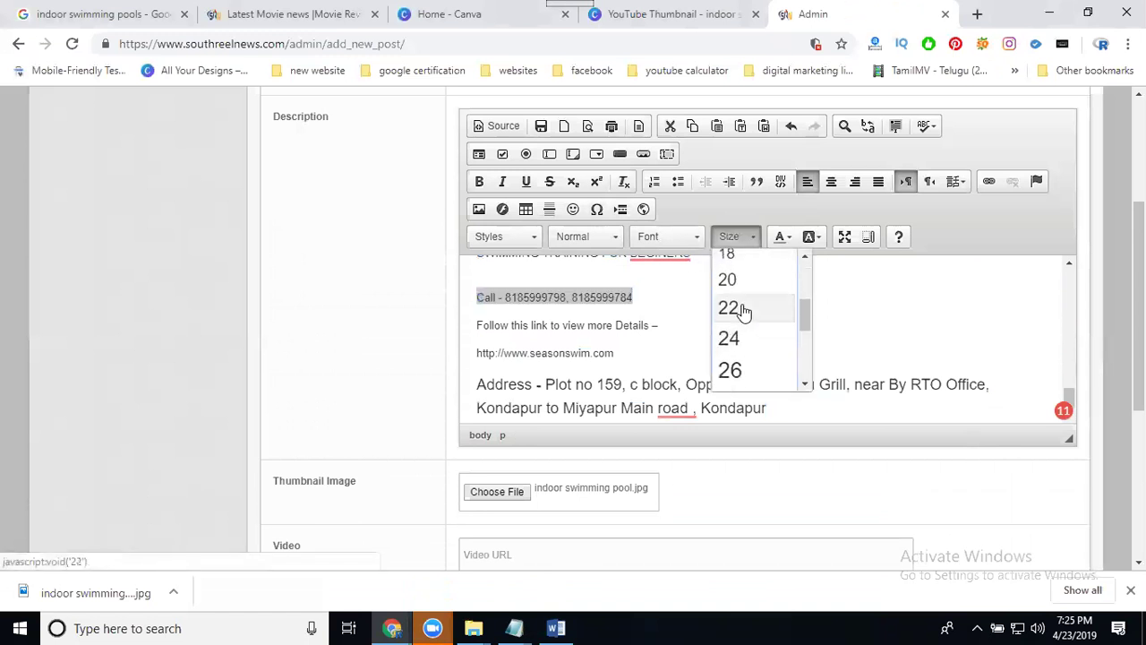
click(739, 309)
click(791, 332)
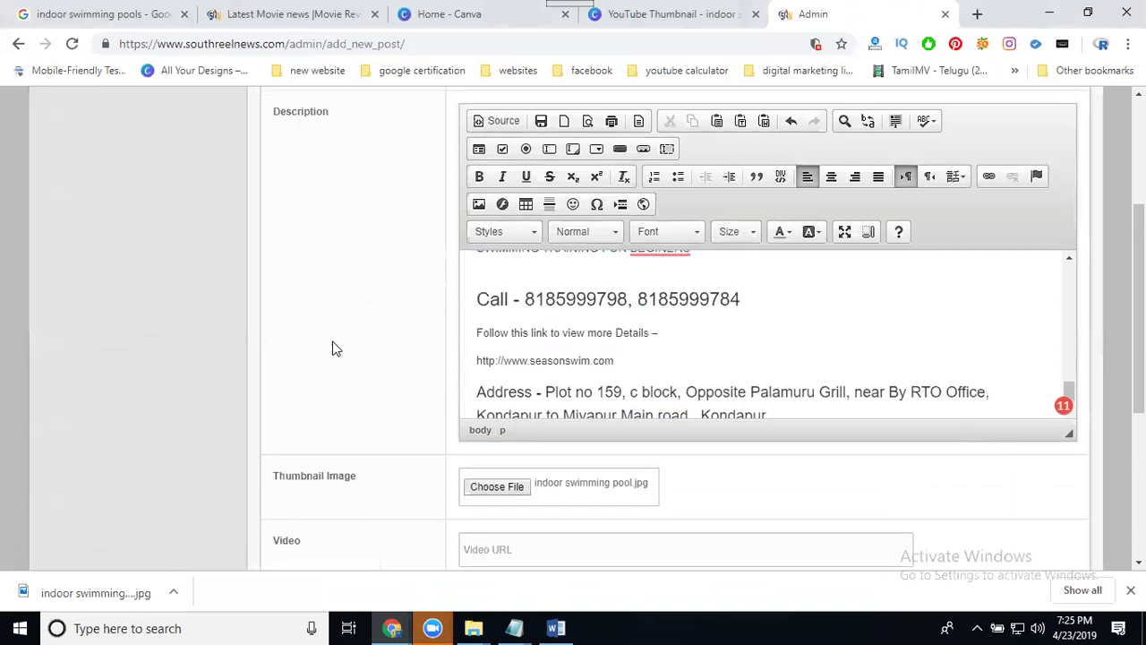
scroll(468, 335, down, 2)
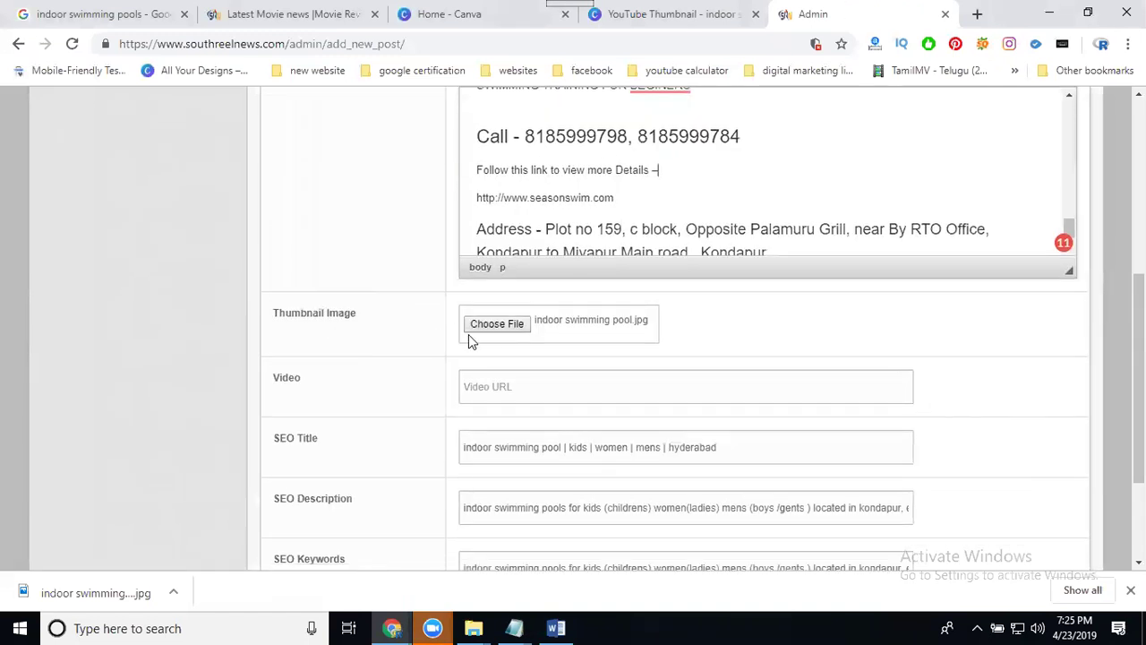
Step: Extend the indoor swimming pools Google search with 'in hyderabad'
click(68, 16)
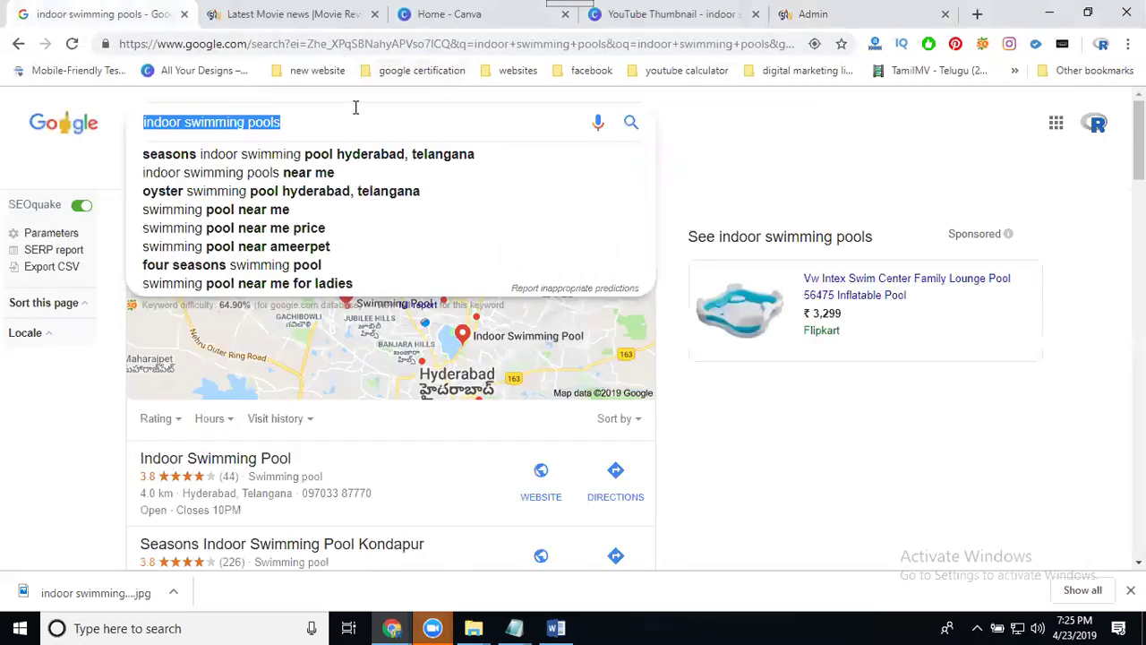
click(350, 119)
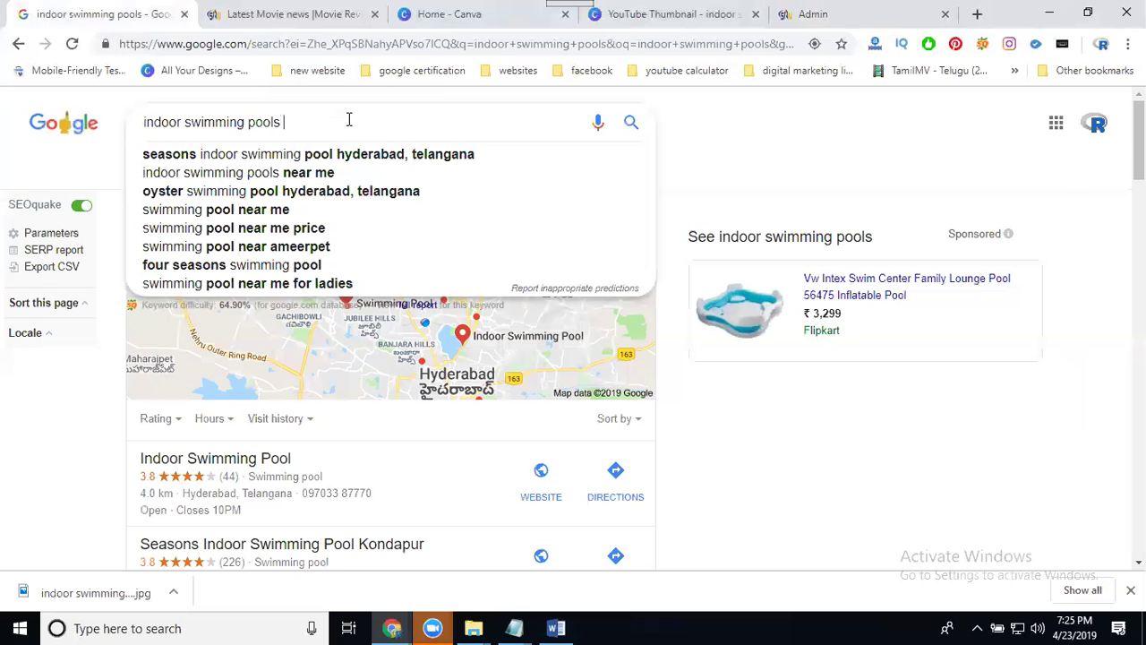
text(in hyde)
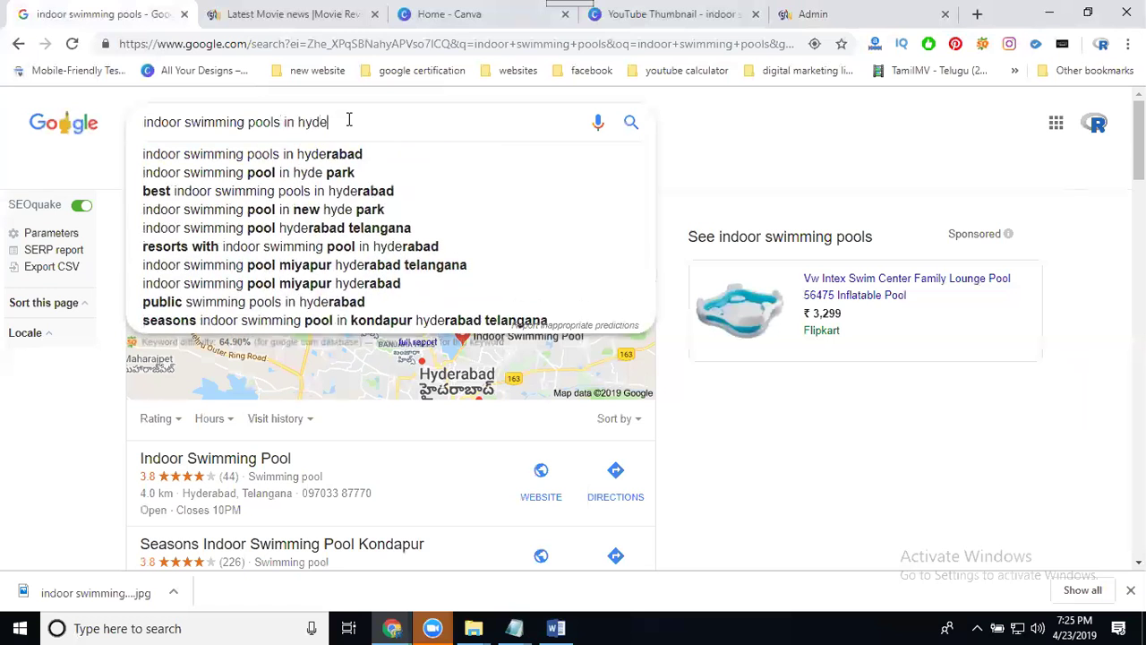
text(rabad)
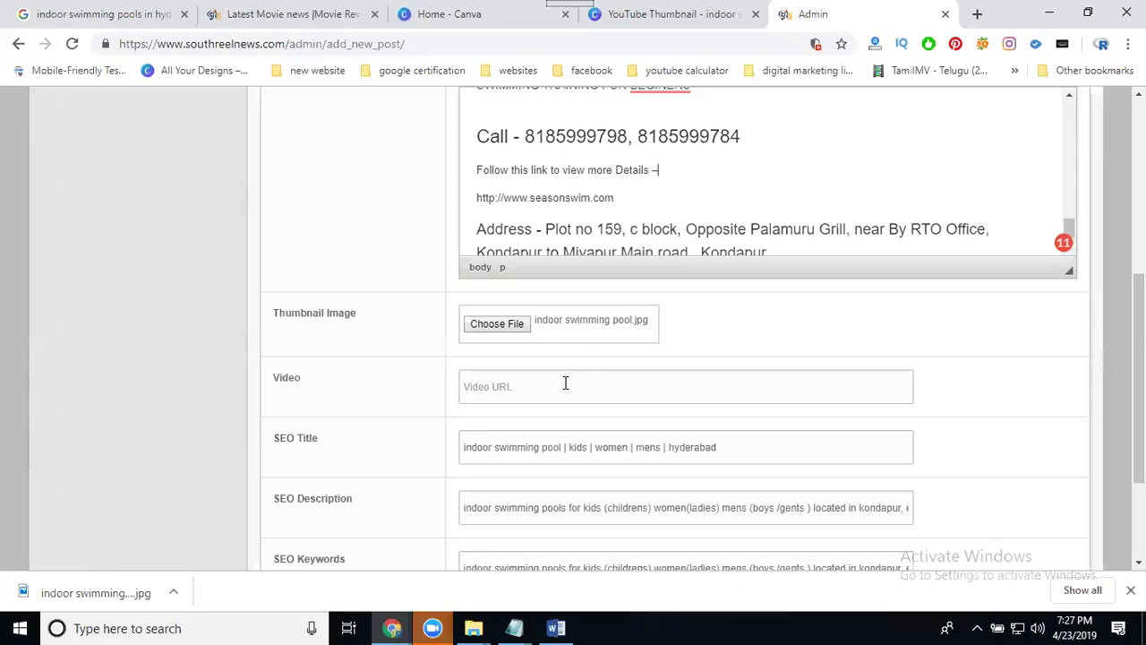
Step: Paste the YouTube watch link into the post's Video field and check its video ID
click(565, 383)
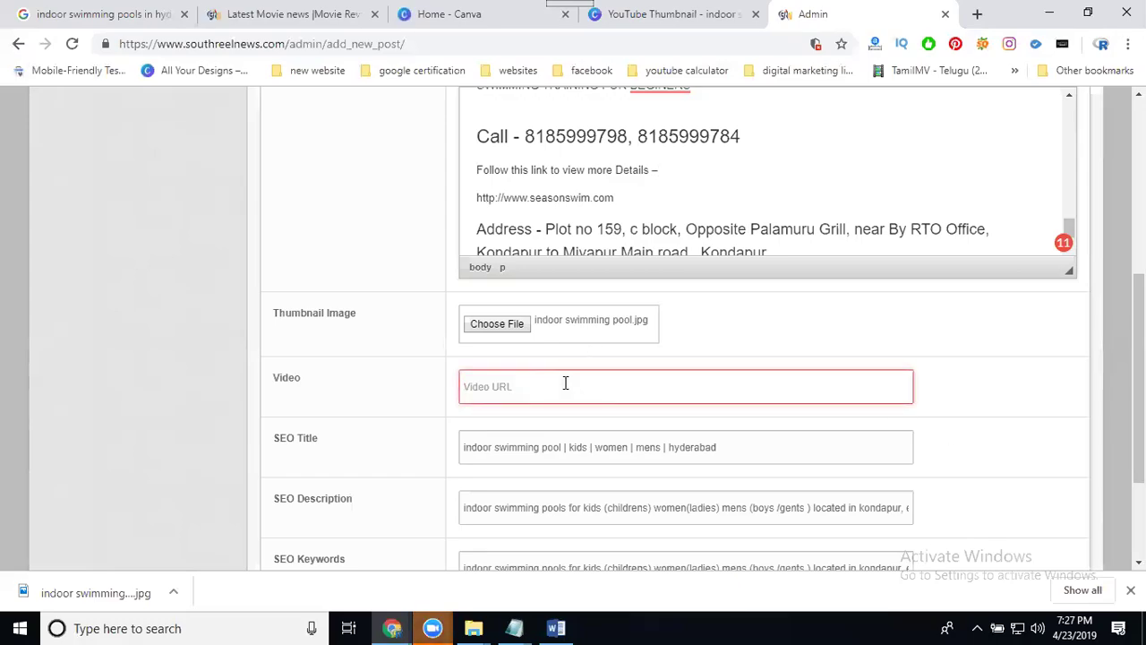
text(https://www.youtube.com/watch?v=_KnSfAbrEe)
scroll(565, 384, down, 2)
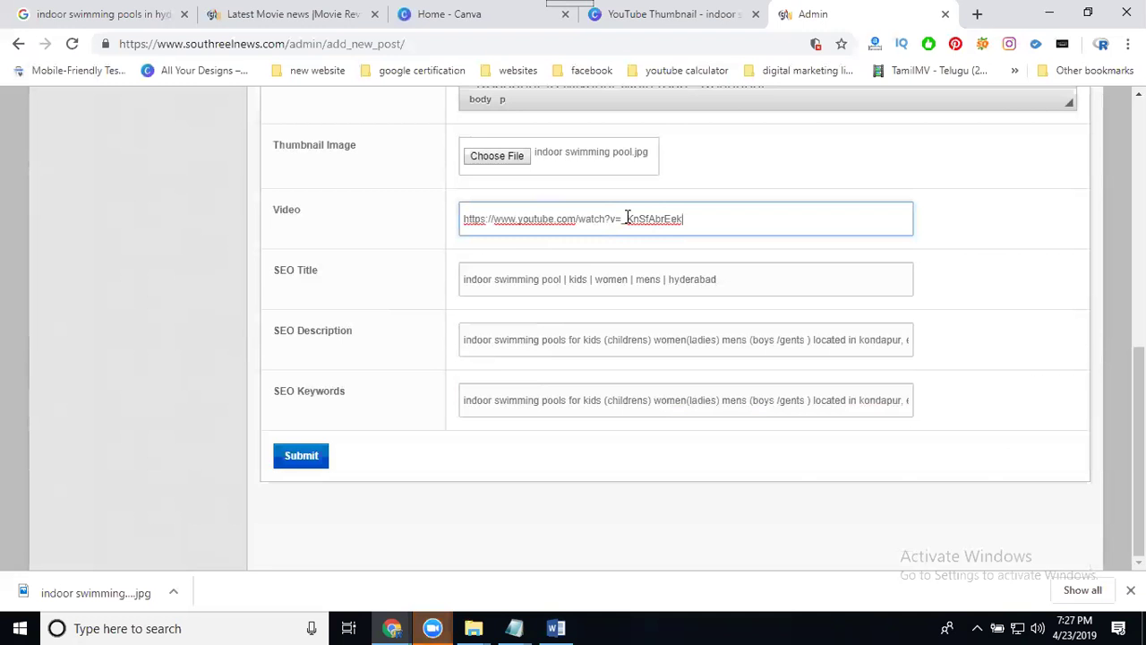
drag(627, 218, 685, 219)
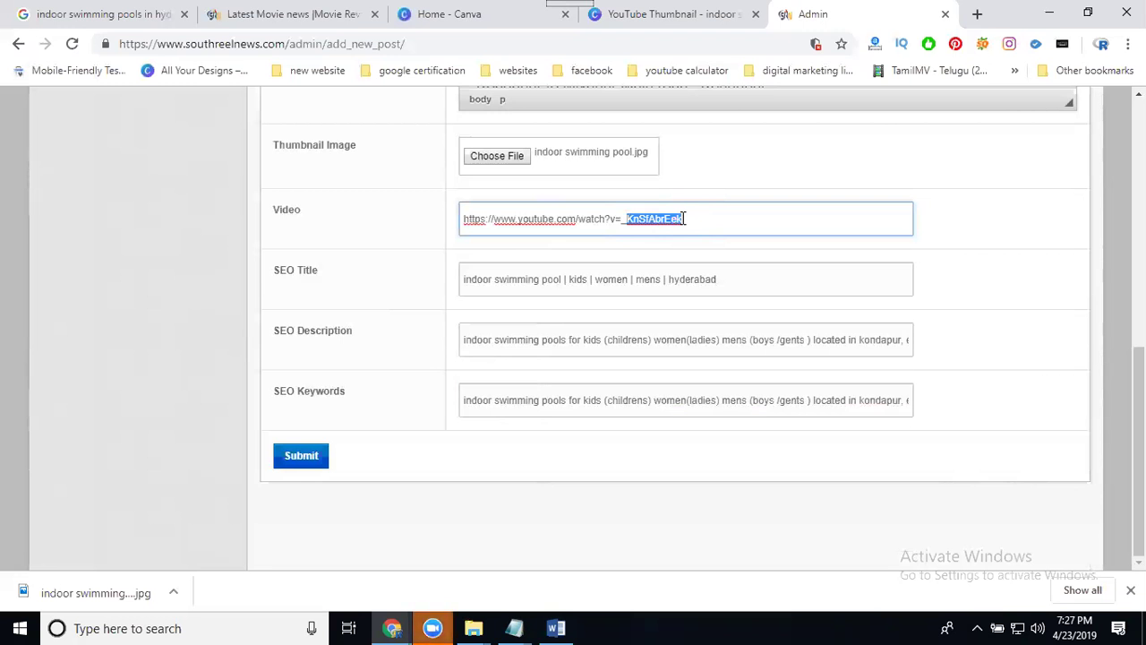
click(693, 219)
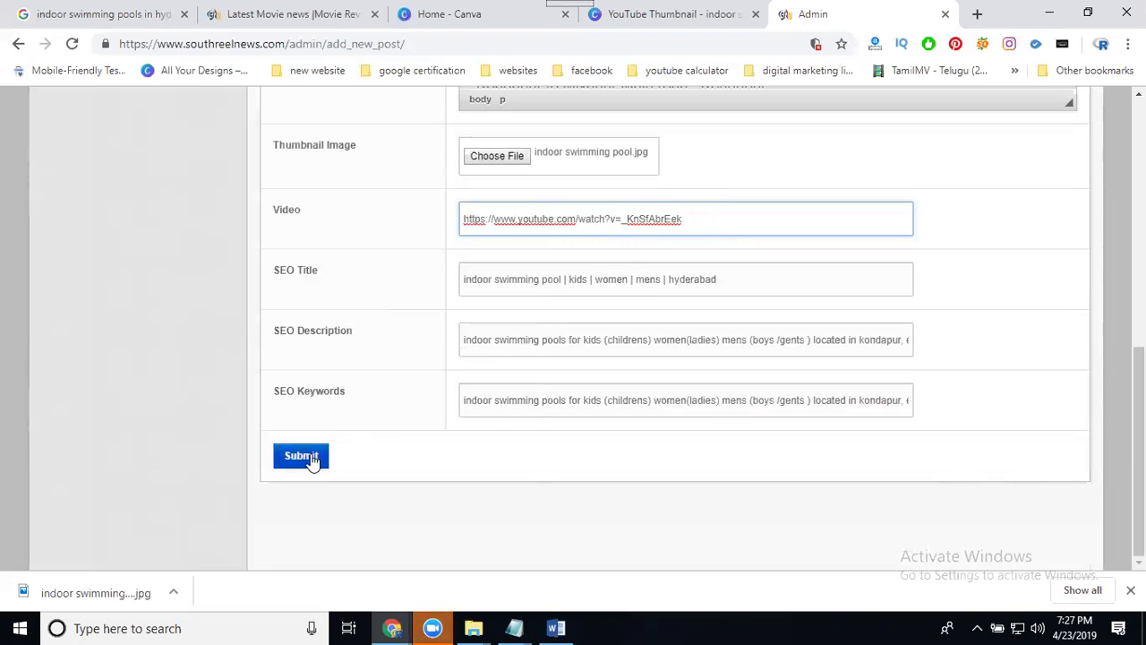
Step: Add blank lines after the description's first line, the season swim paragraph and swim camps
scroll(323, 420, up, 3)
scroll(537, 329, up, 1)
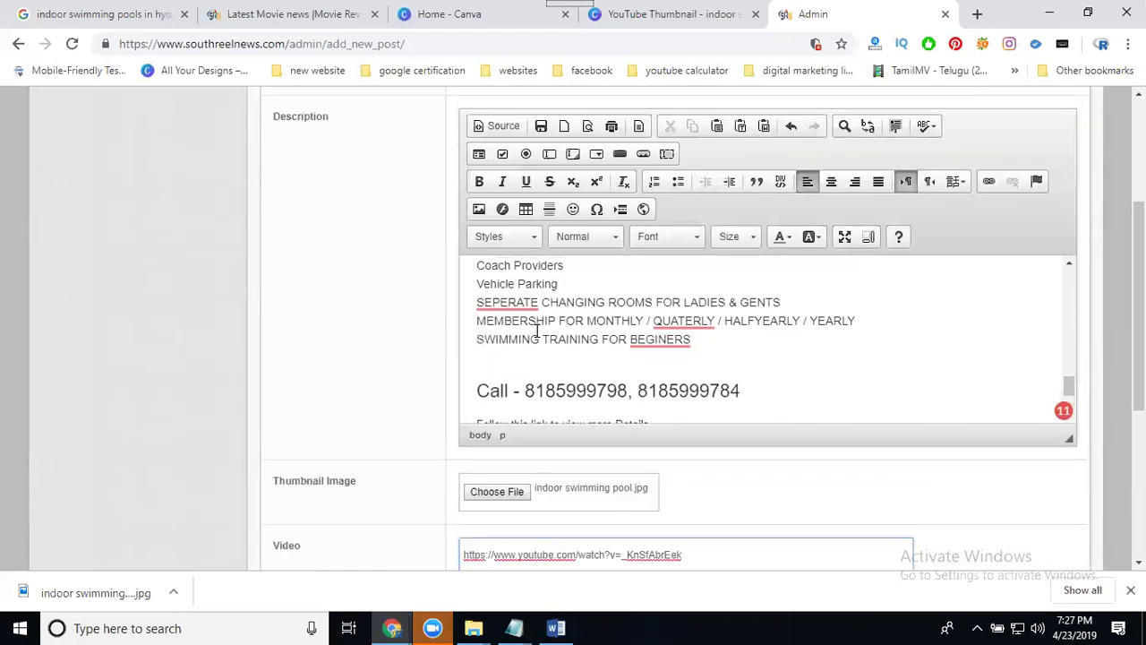
scroll(537, 330, up, 10)
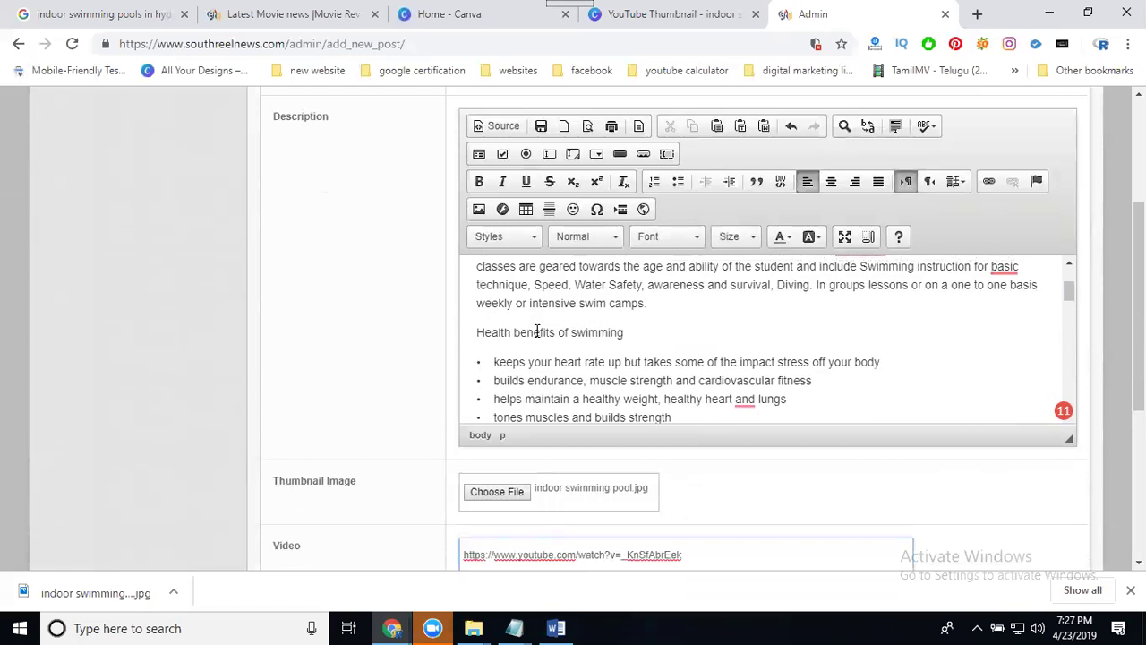
scroll(538, 332, up, 3)
click(725, 283)
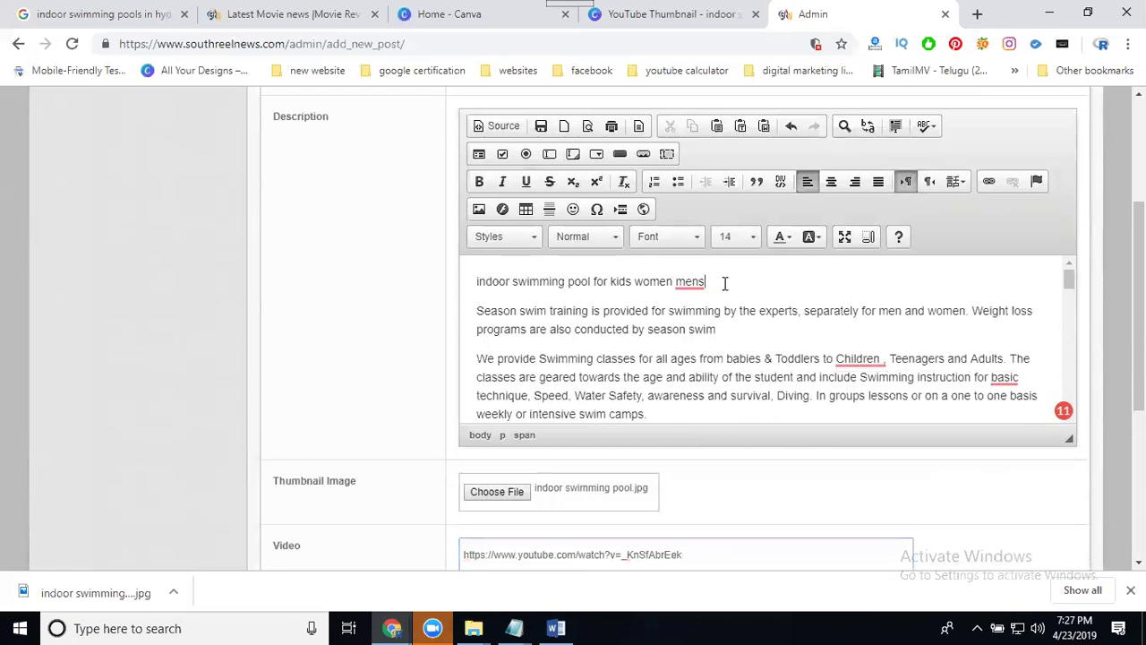
key(Return)
click(727, 358)
key(Return)
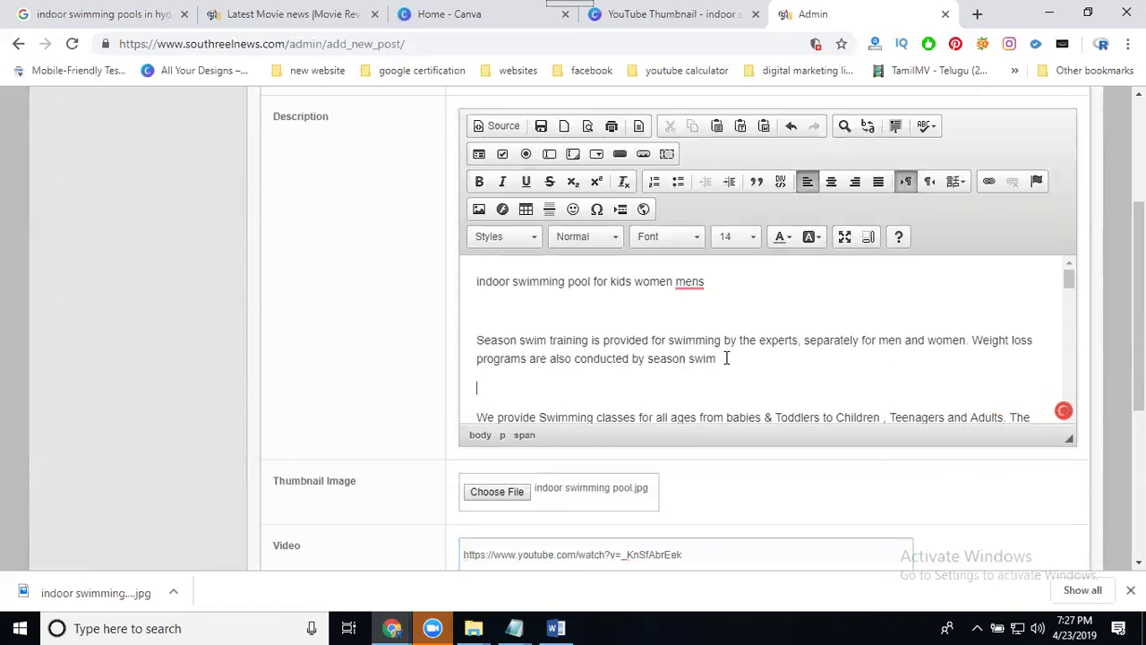
scroll(720, 370, down, 1)
key(Return)
scroll(673, 390, down, 2)
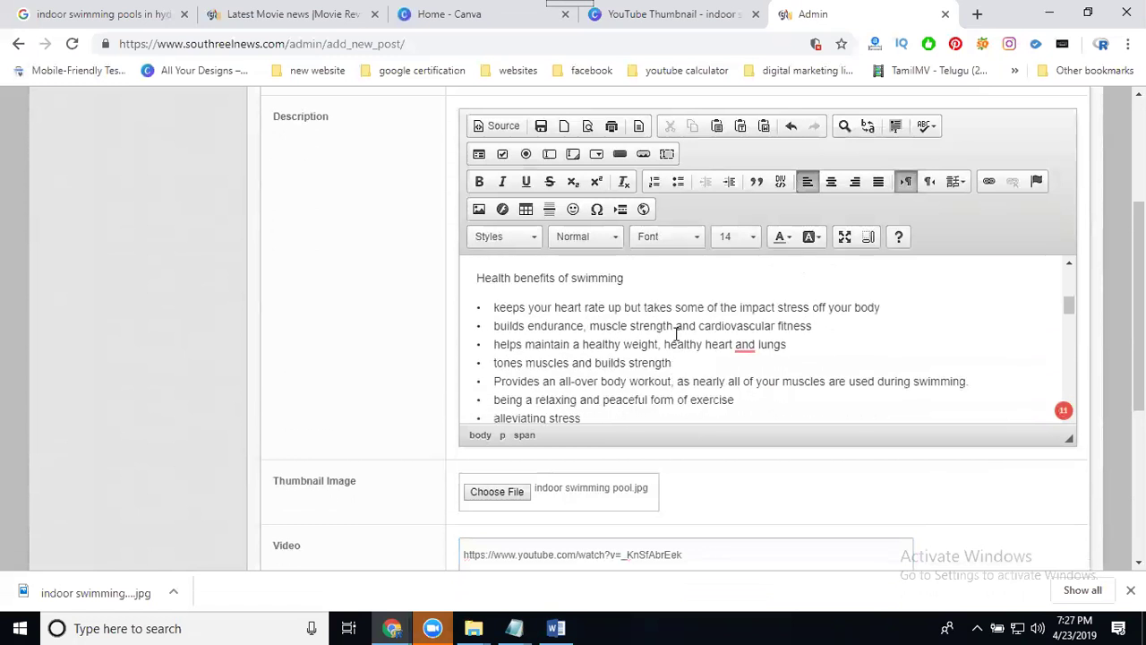
Step: Add blank lines after Health benefits, the safety sentence, Swimming Pool Timming and the morning timing
click(684, 281)
key(Return)
scroll(679, 309, down, 5)
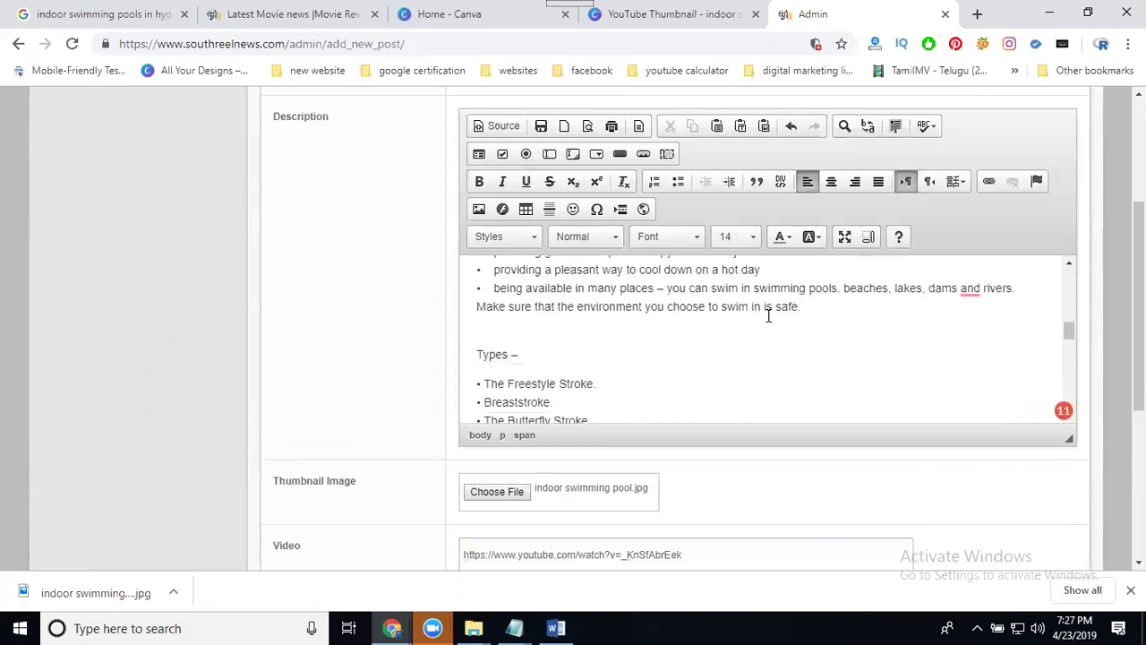
key(Return)
scroll(735, 355, down, 5)
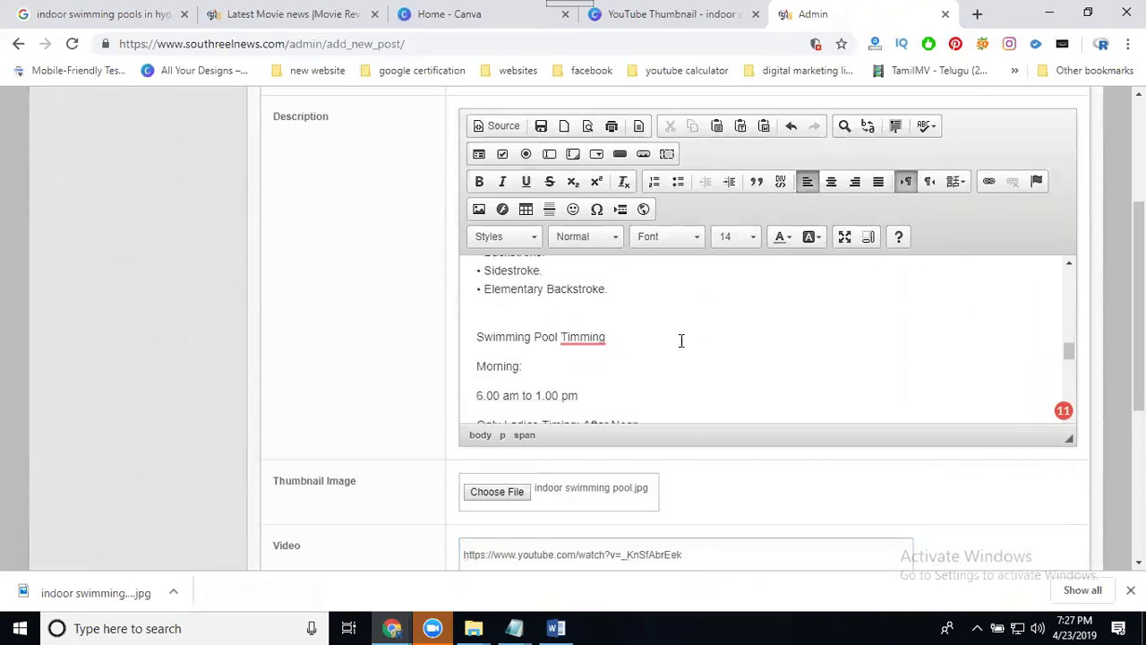
click(646, 303)
key(Return)
scroll(615, 307, down, 1)
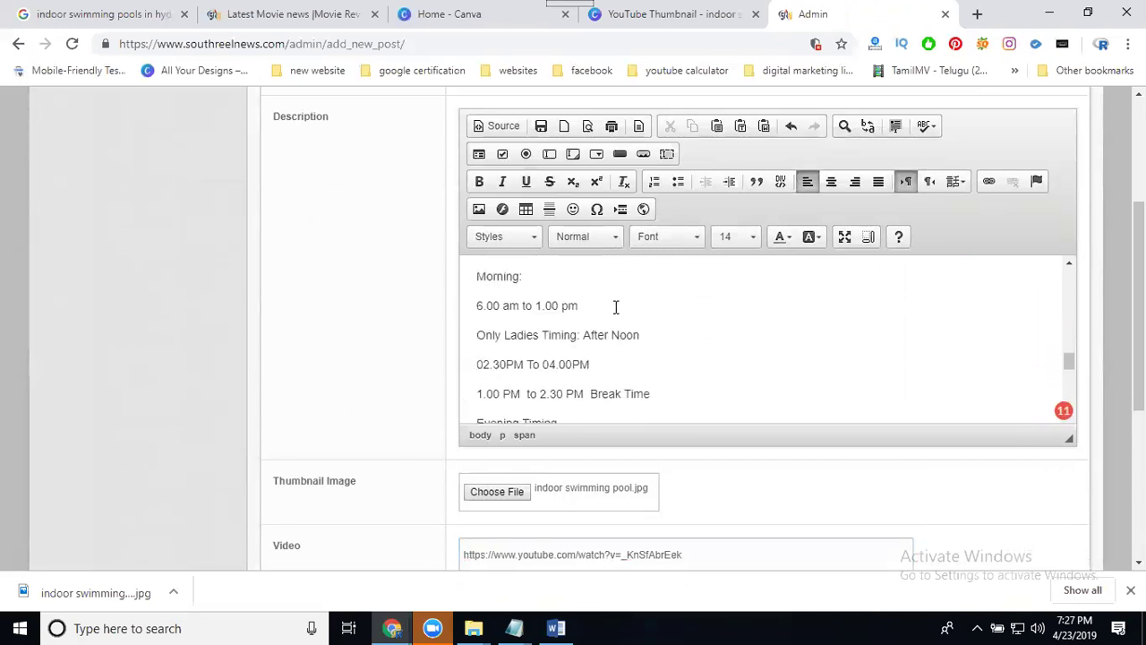
click(616, 305)
key(Return)
scroll(658, 339, down, 1)
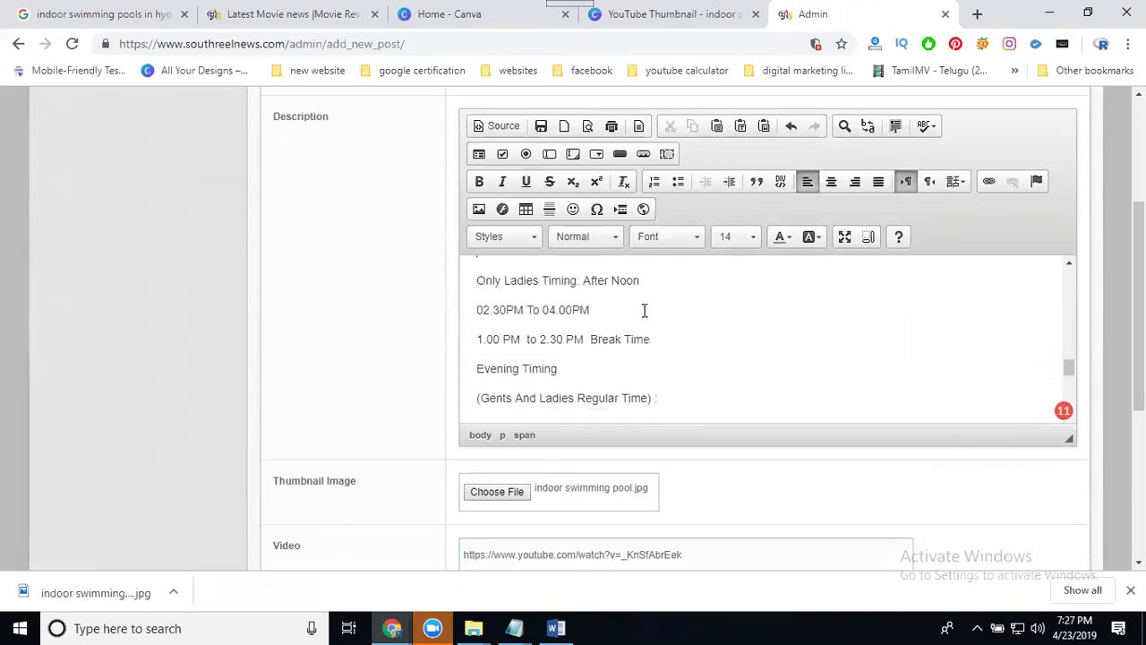
Step: Restore the Break Time line after deleting it, and start a paragraph after 6.00 am to 1.00 pm
drag(672, 340, 475, 335)
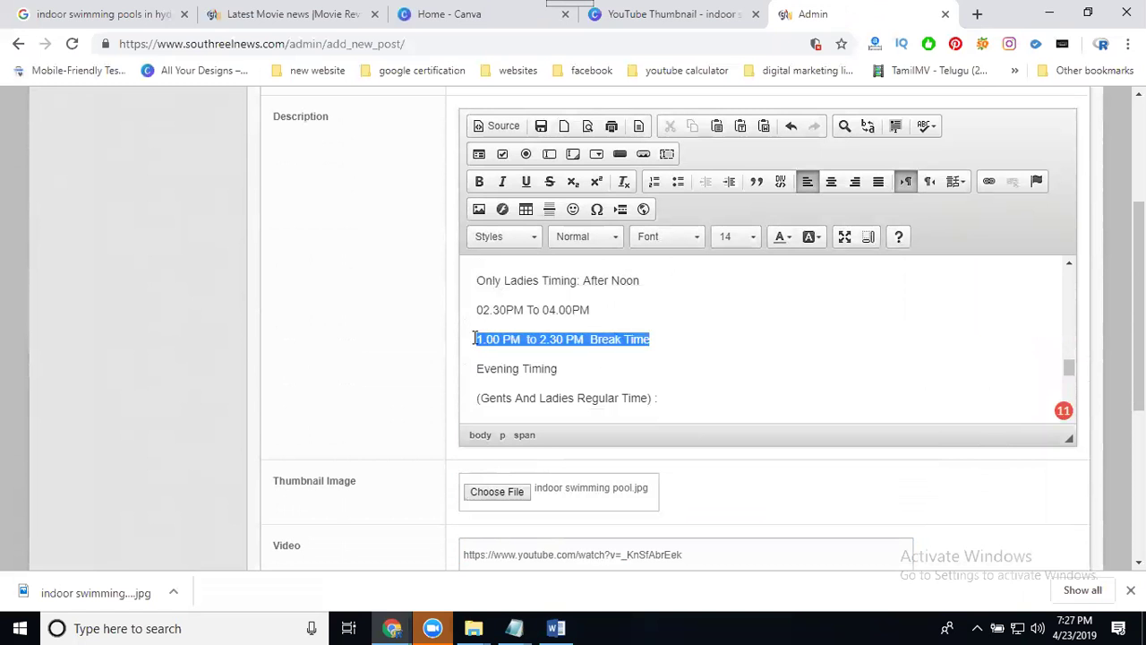
key(BackSpace)
scroll(497, 302, up, 1)
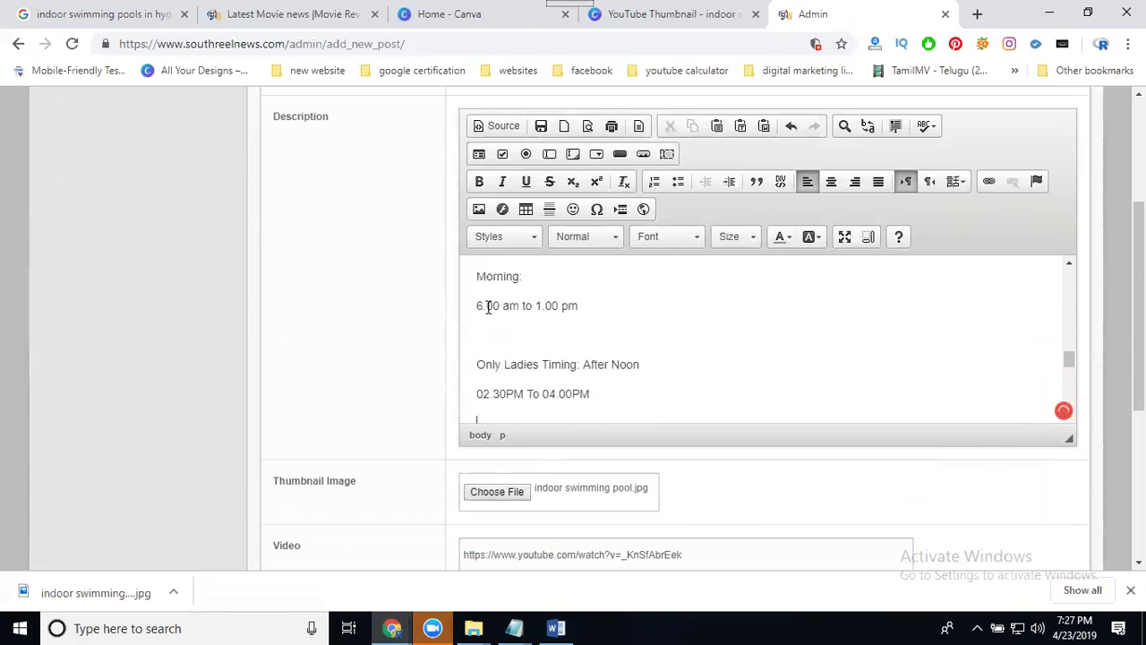
key(ctrl+z)
click(587, 305)
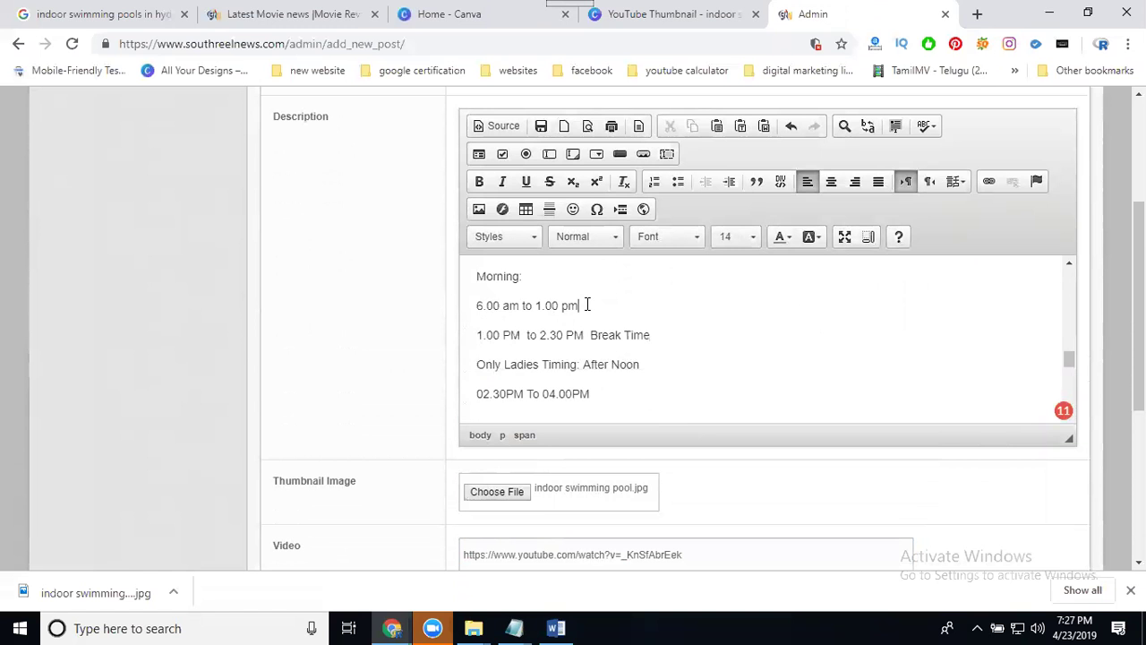
key(Return)
key(Return)
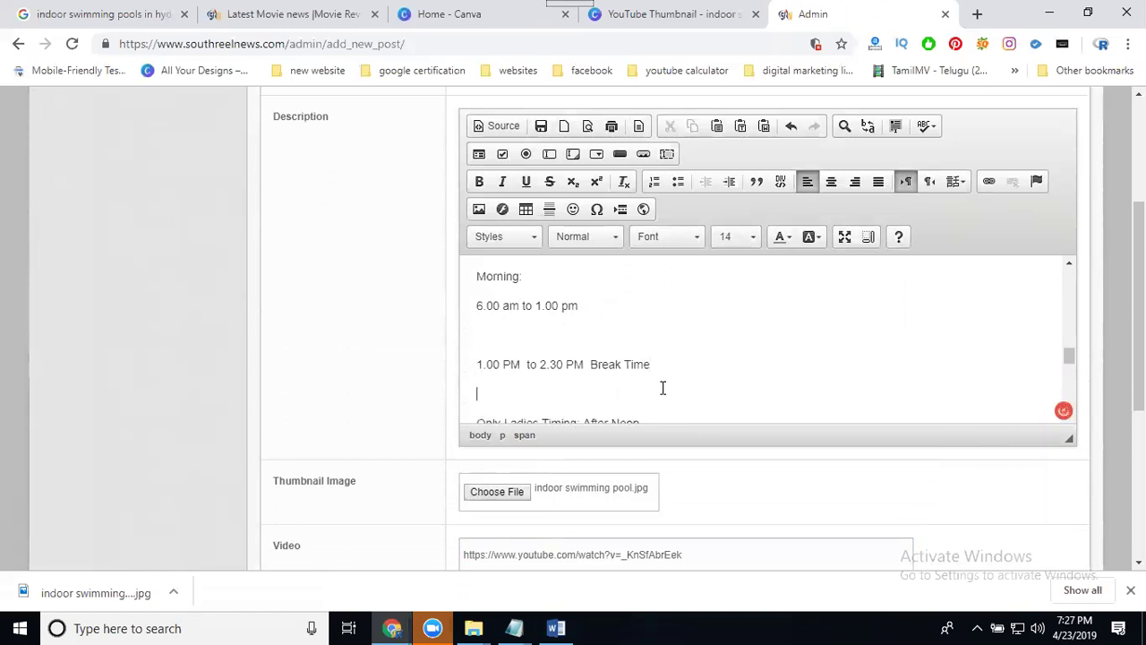
Step: Paste the Facilities list on a new line after the evening timings
scroll(651, 372, down, 2)
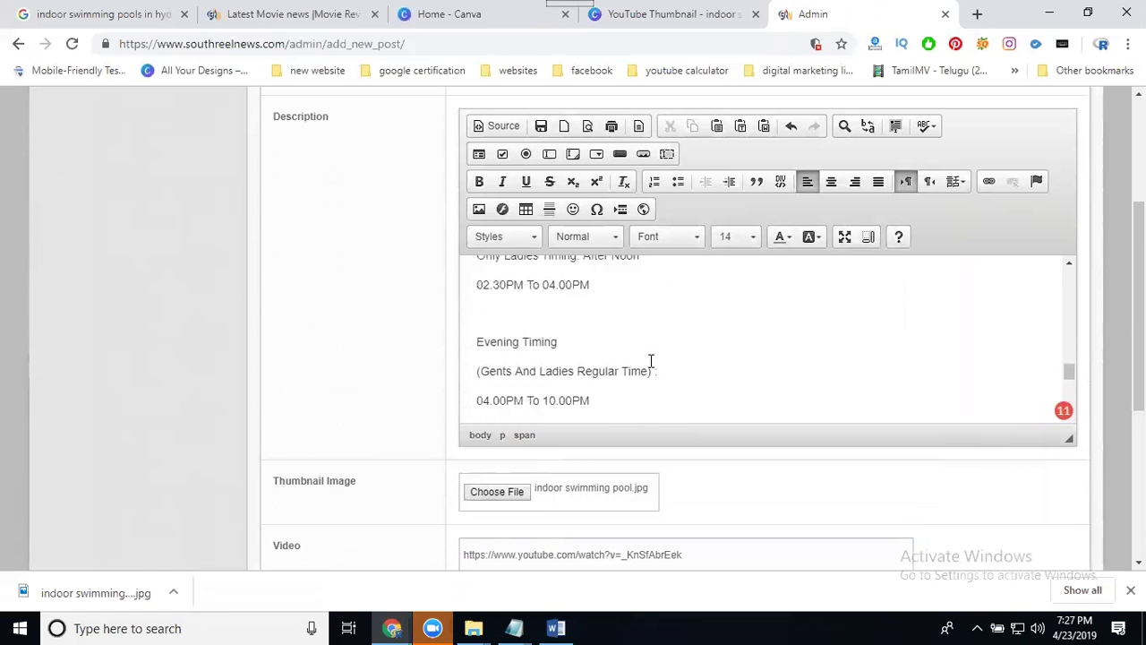
click(619, 397)
key(Return)
text(Facilities: Coach Providers Vehicle Parking SEPERATE CHANGING ROOMS FOR LADIES & GENTS MEMBERSHIP FOR MONTHLY / QUATERLY / HALFYEARLY / YEARLY SWIMMING TRAINING FOR BEGINERS)
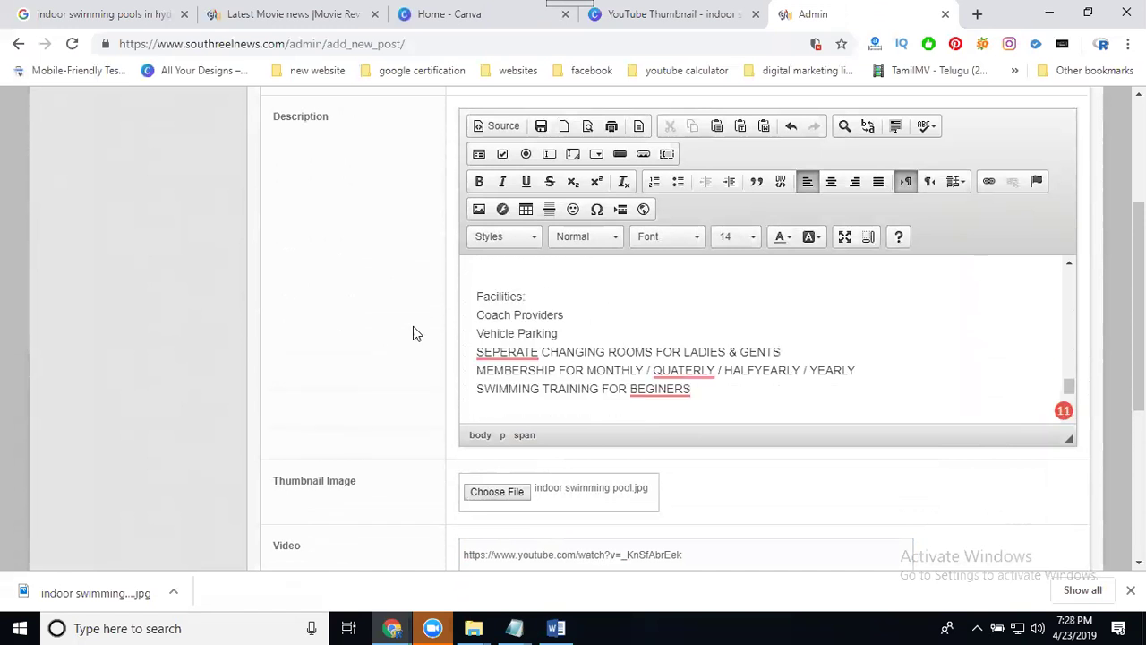
Step: Submit the 'indoor swimming pool for kids women mens' post to publish it as Active
scroll(378, 338, down, 4)
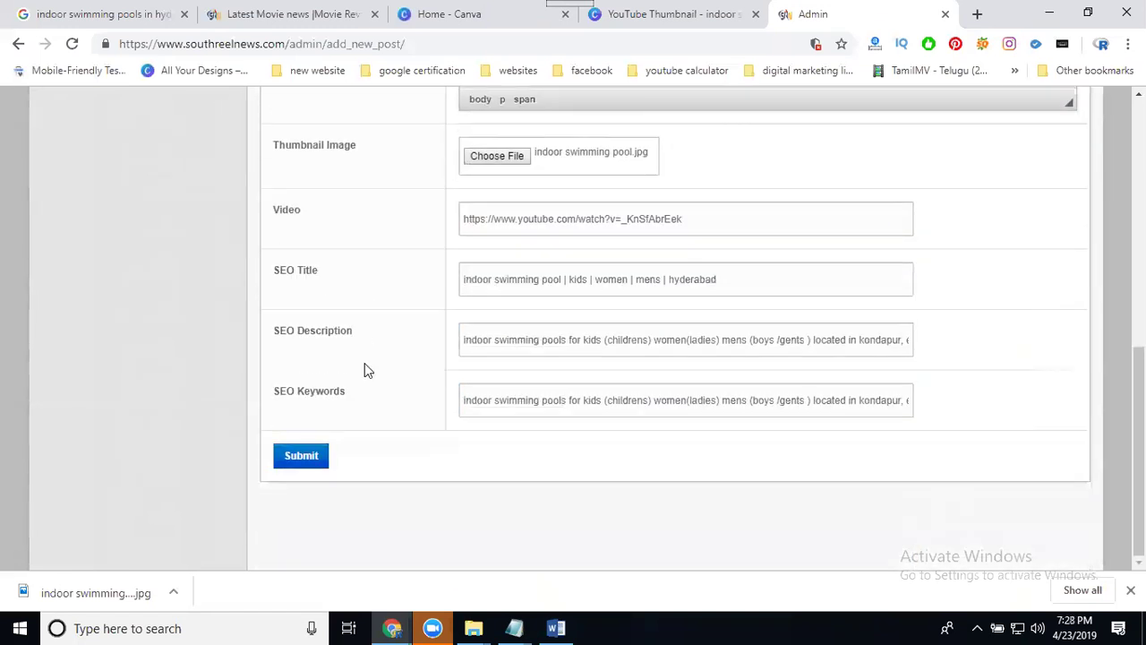
click(303, 458)
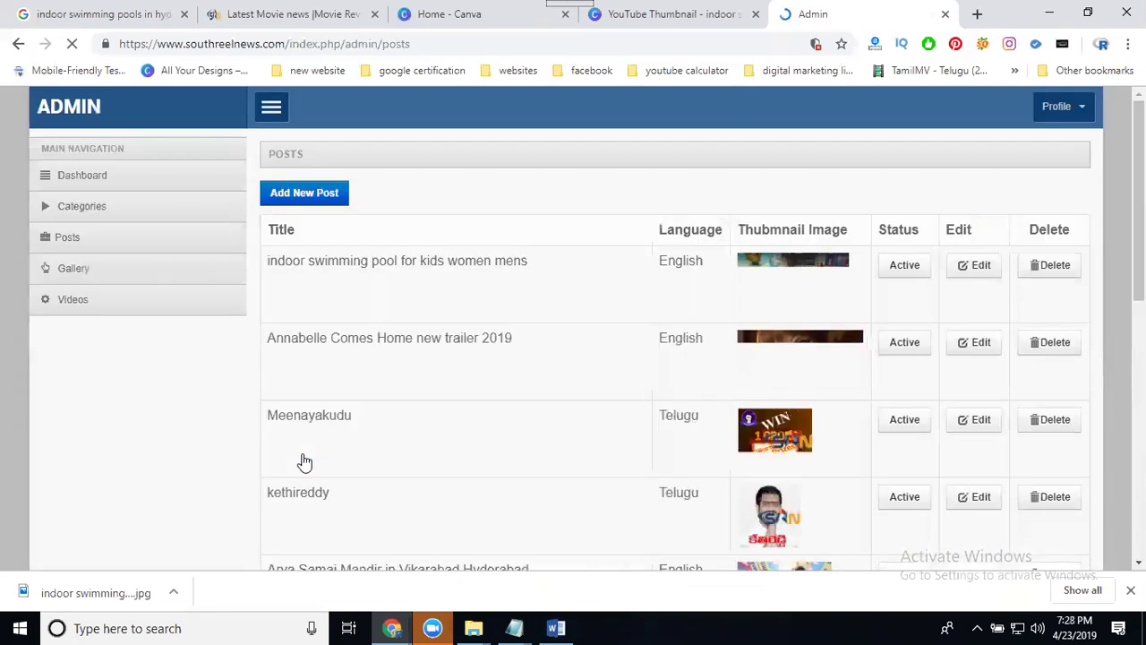
Step: On the live site's News section, open the 'indoor swimming pool for kids women mens' article
click(283, 16)
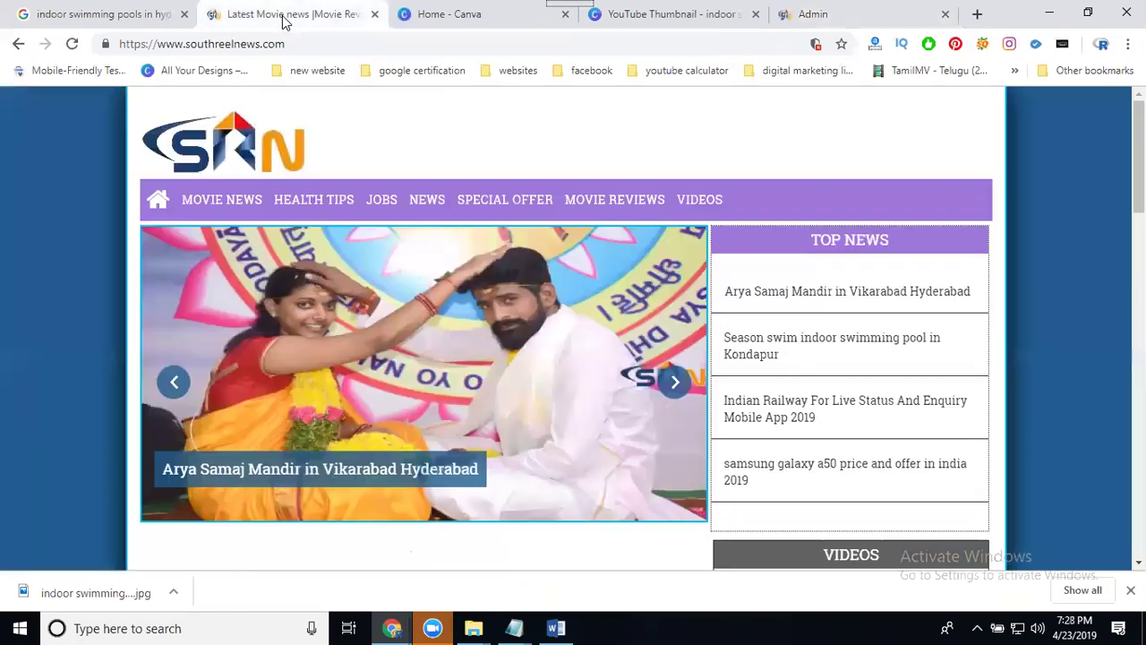
click(420, 203)
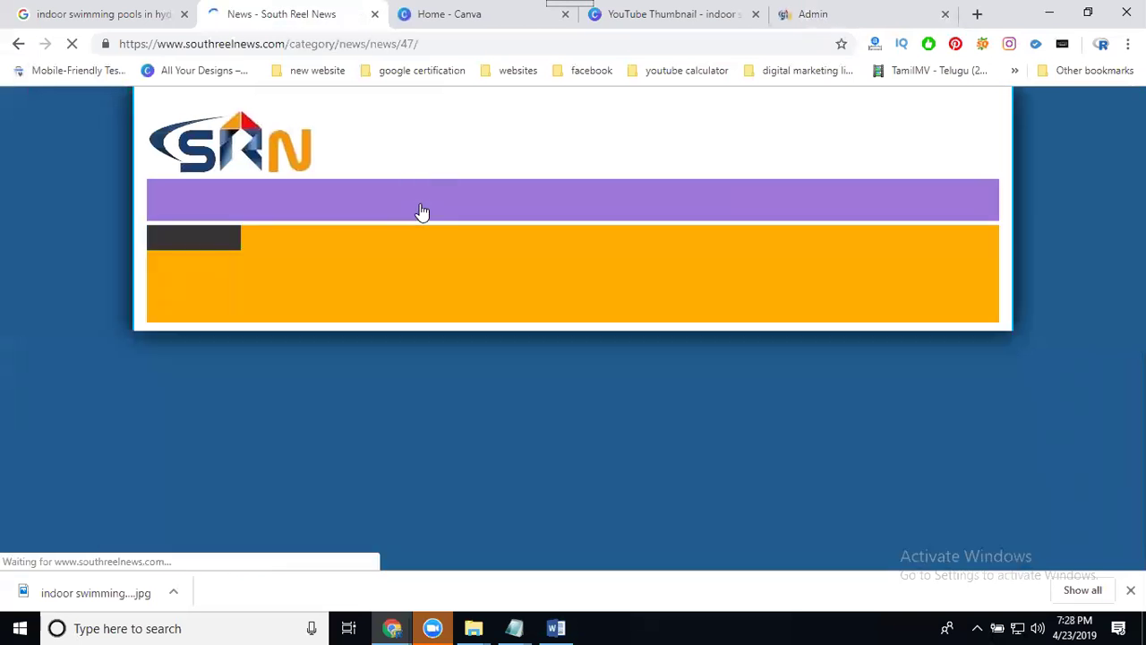
scroll(2, 283, down, 1)
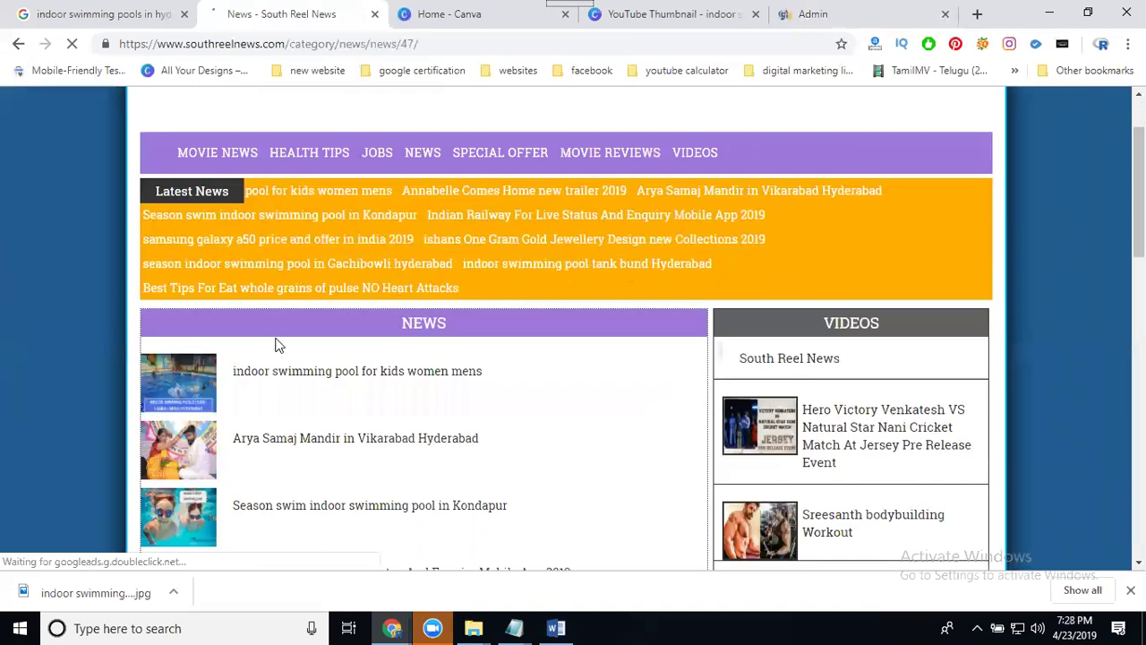
scroll(276, 345, down, 1)
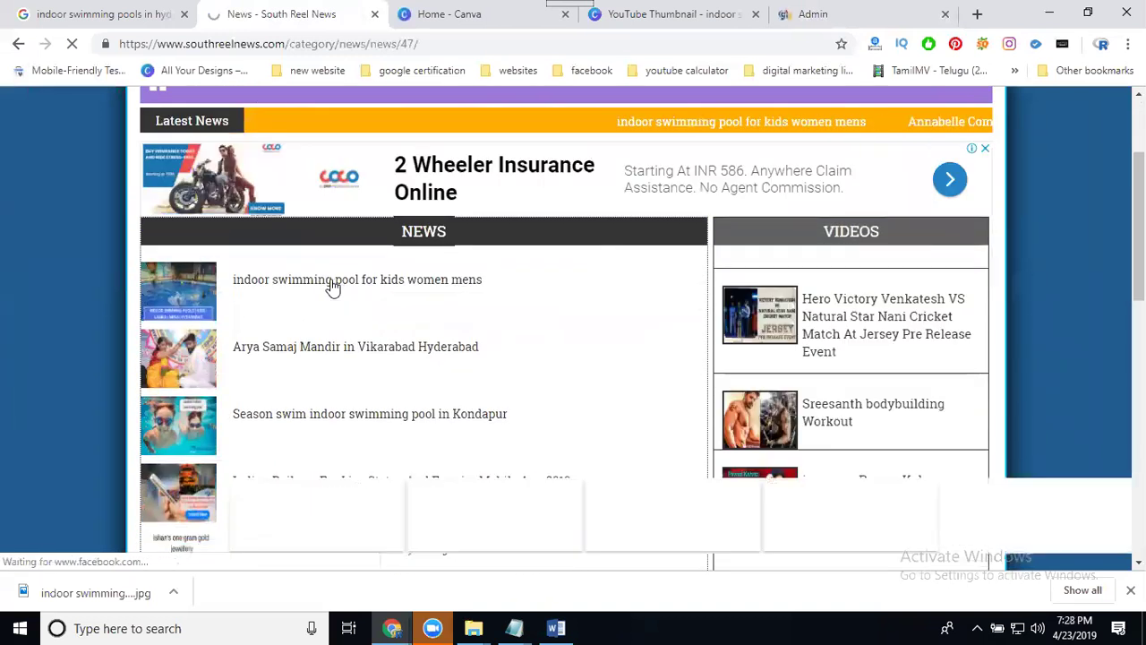
click(332, 281)
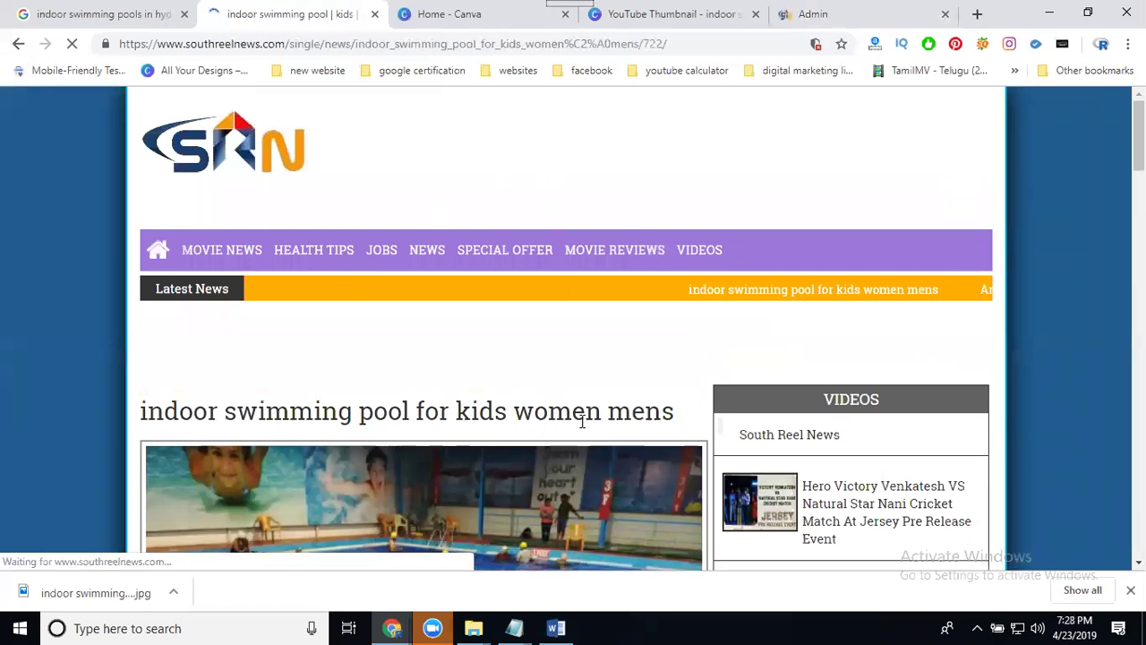
Step: Append 'hyderabad' to the swimming pool post's title and update the post
click(784, 17)
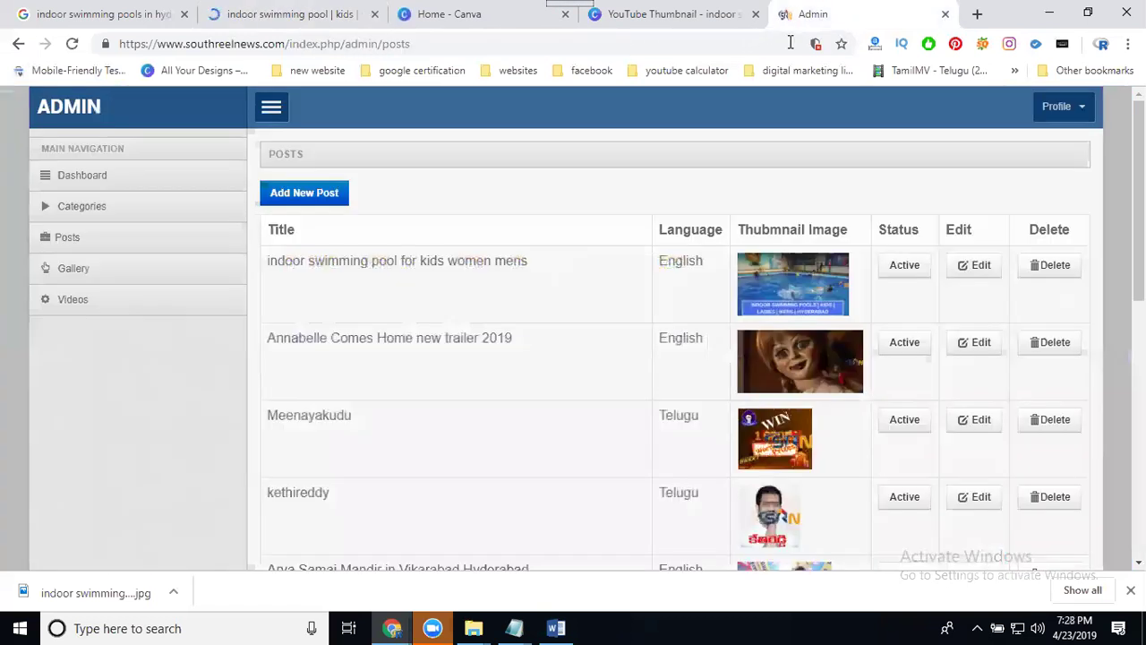
click(974, 268)
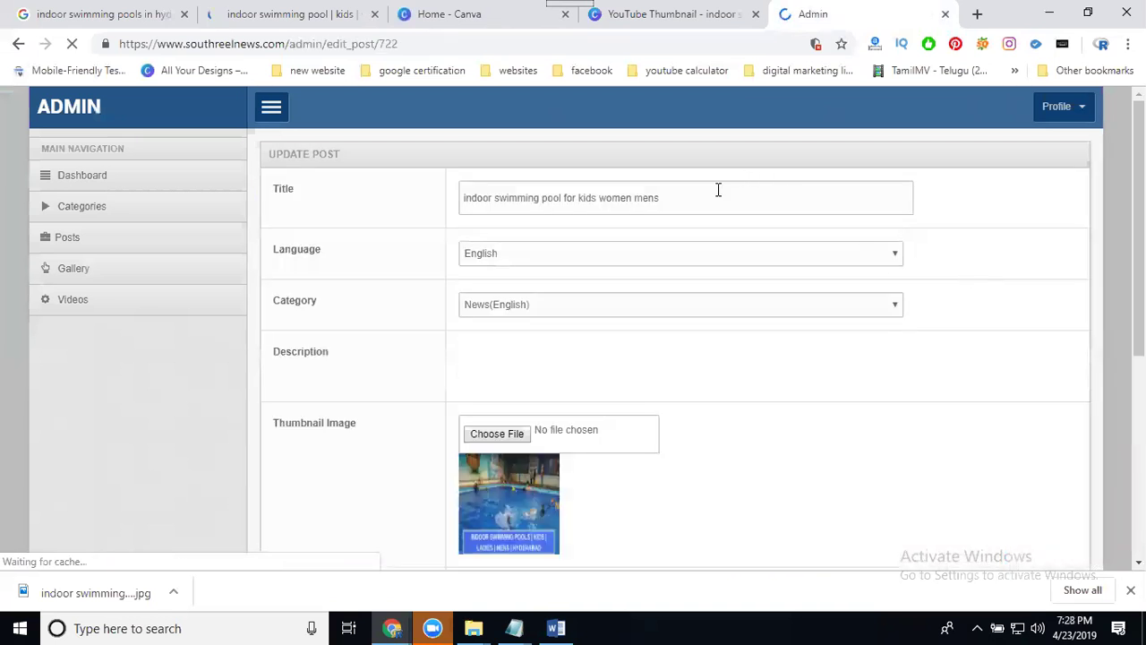
click(712, 197)
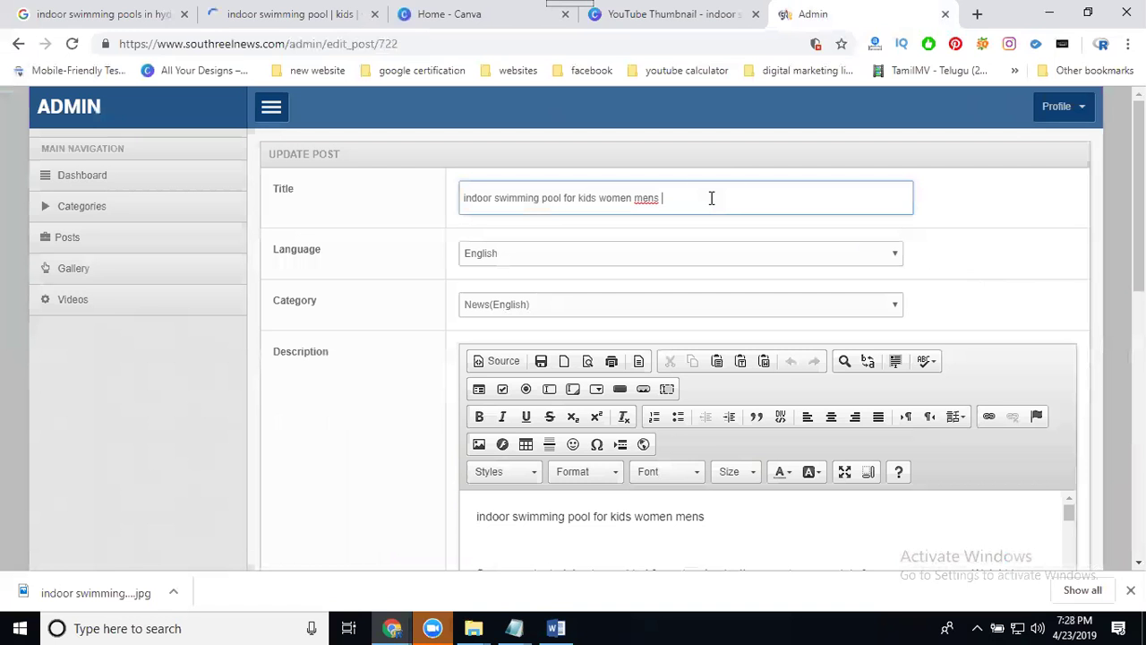
text(hyderabad)
scroll(379, 343, down, 10)
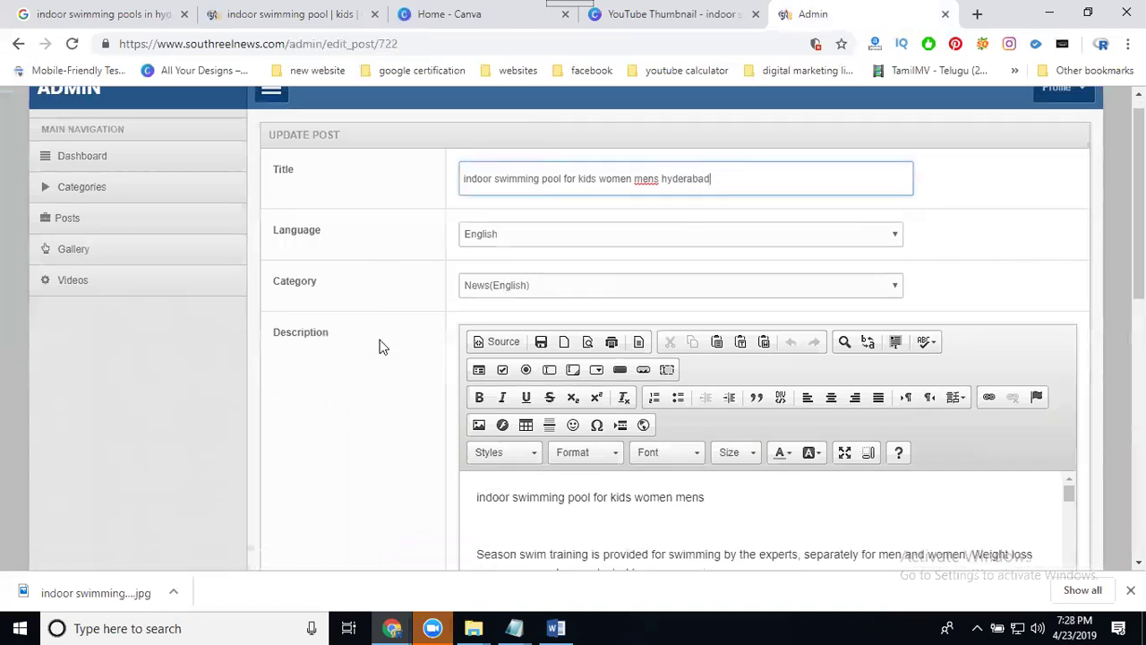
click(310, 466)
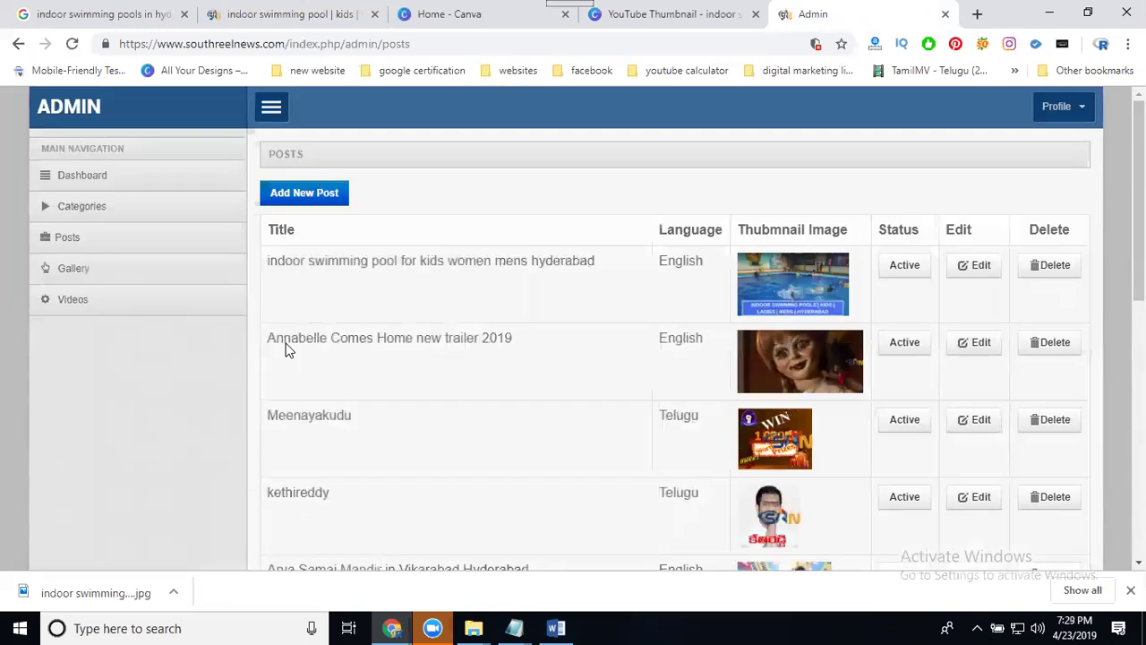
Step: Open the renamed article ending in 'hyderabad' from the live site's News section
click(299, 13)
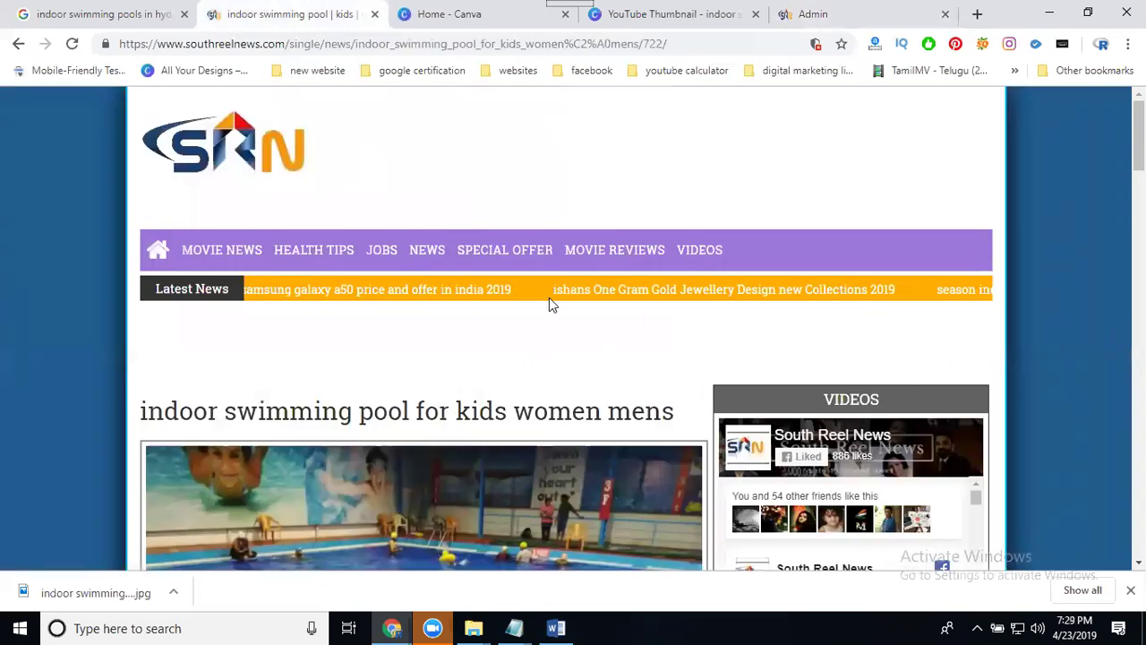
click(411, 257)
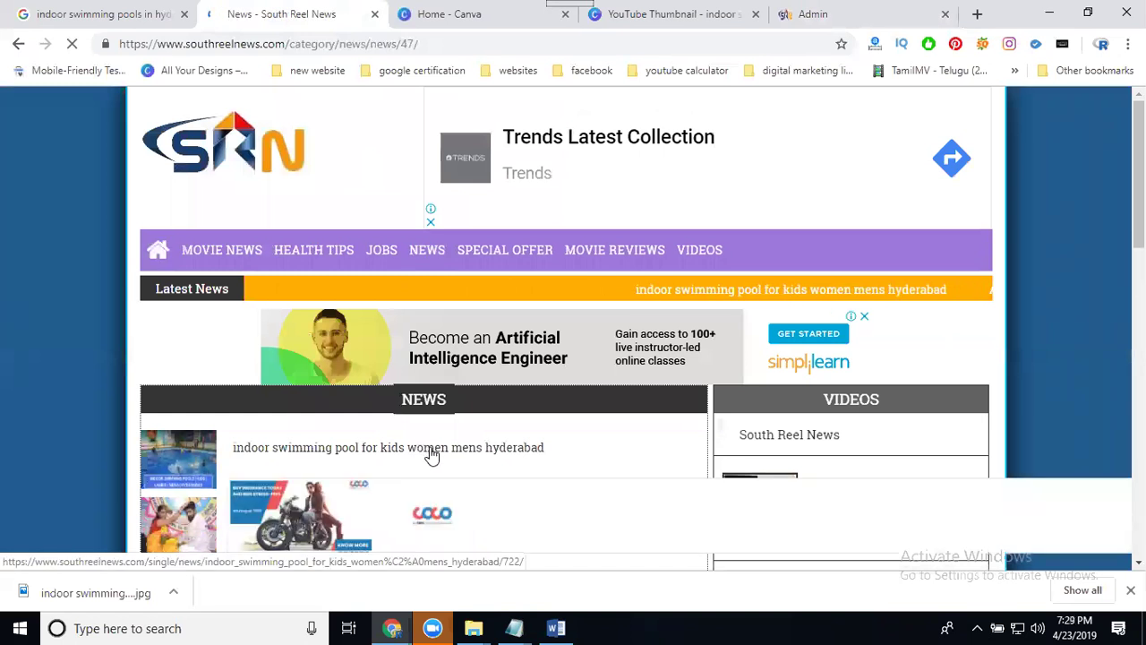
click(432, 455)
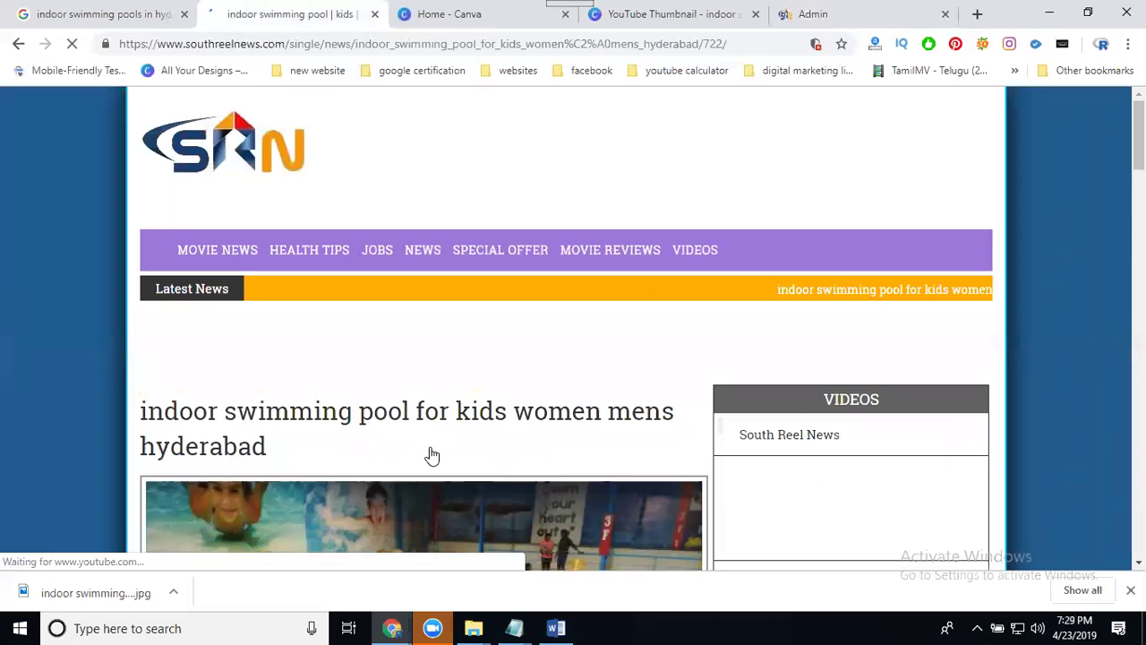
Step: Reload the article page and scroll through its content
click(74, 44)
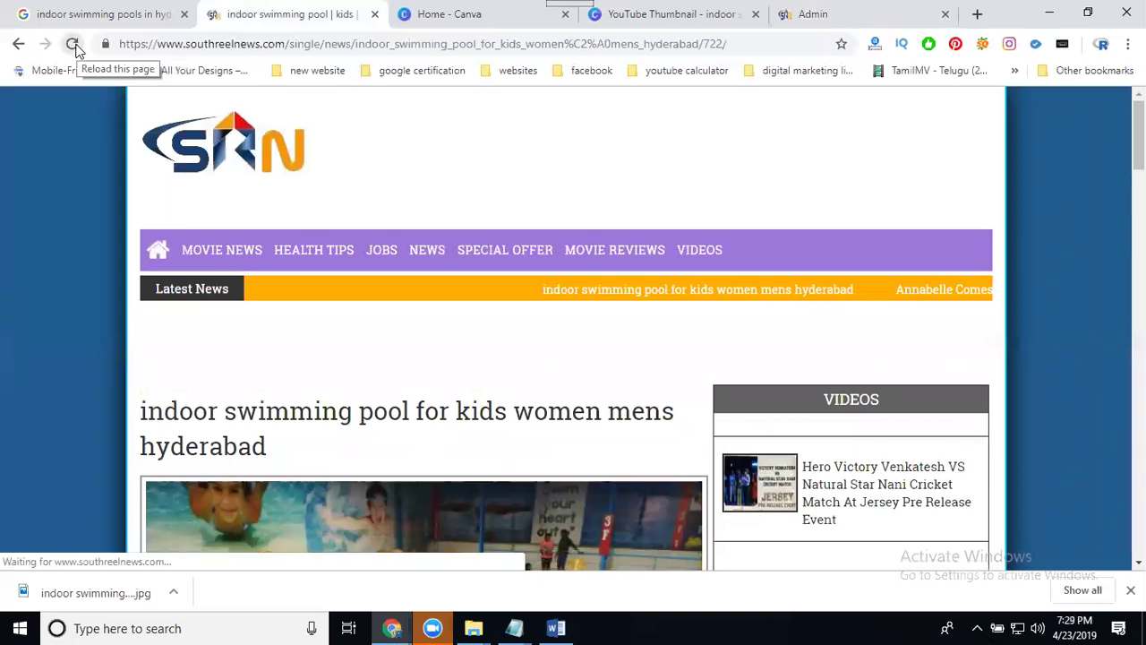
click(74, 45)
scroll(53, 279, down, 2)
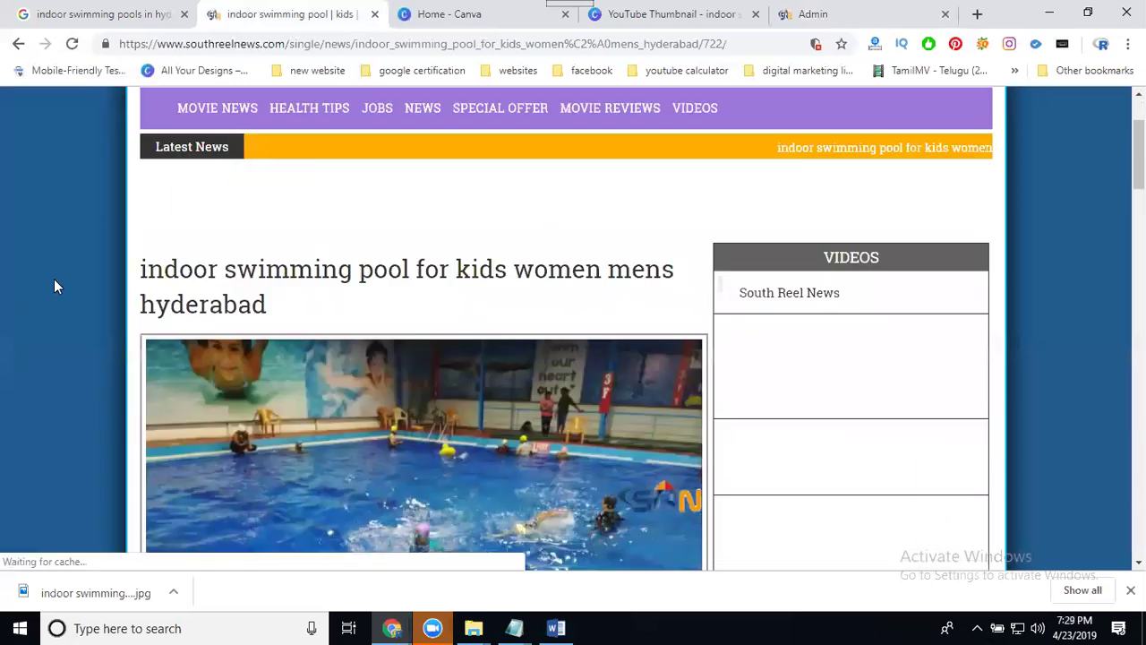
scroll(54, 287, down, 1)
scroll(54, 287, down, 1)
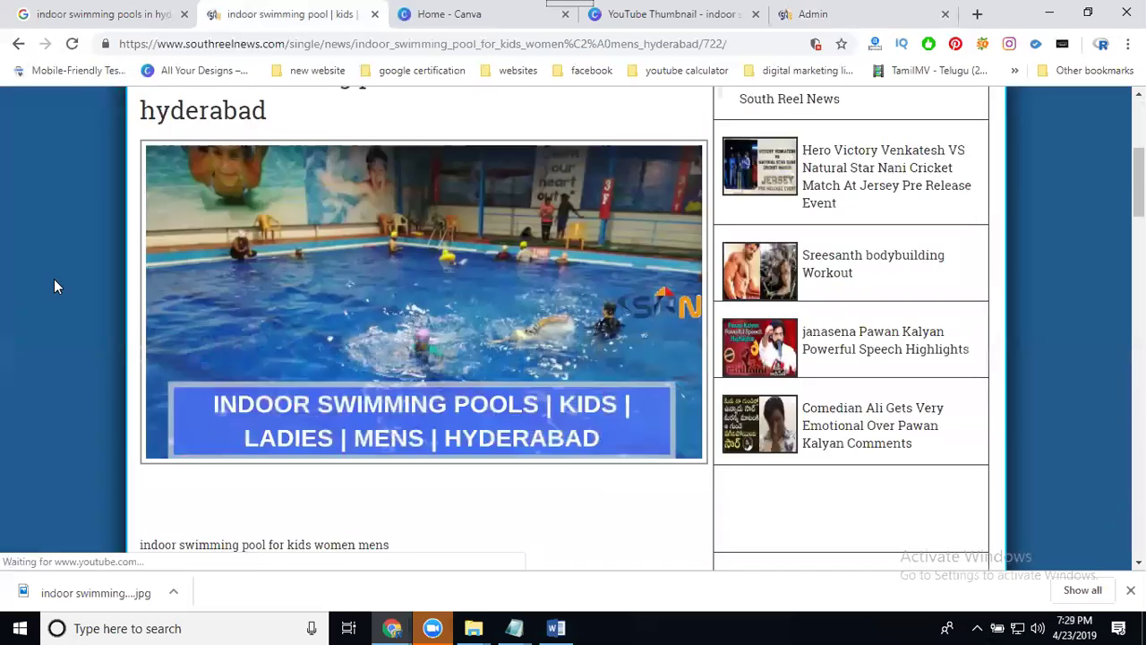
scroll(54, 280, down, 3)
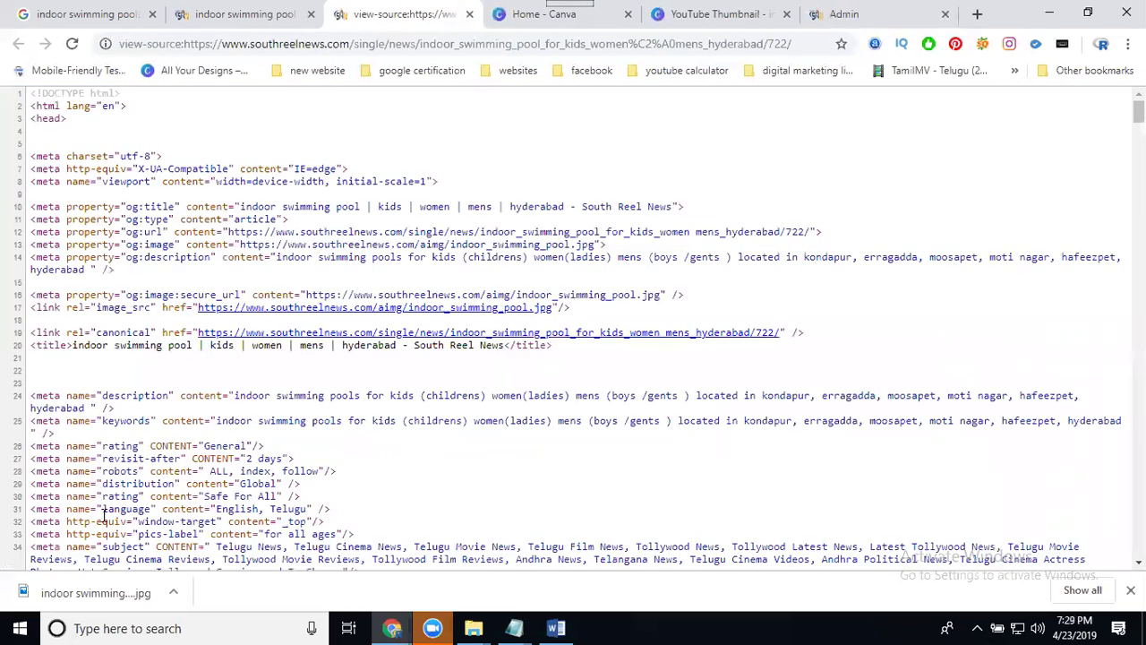
Step: Zoom in the page source and select the title, description meta and keywords meta values
key(ctrl+plus)
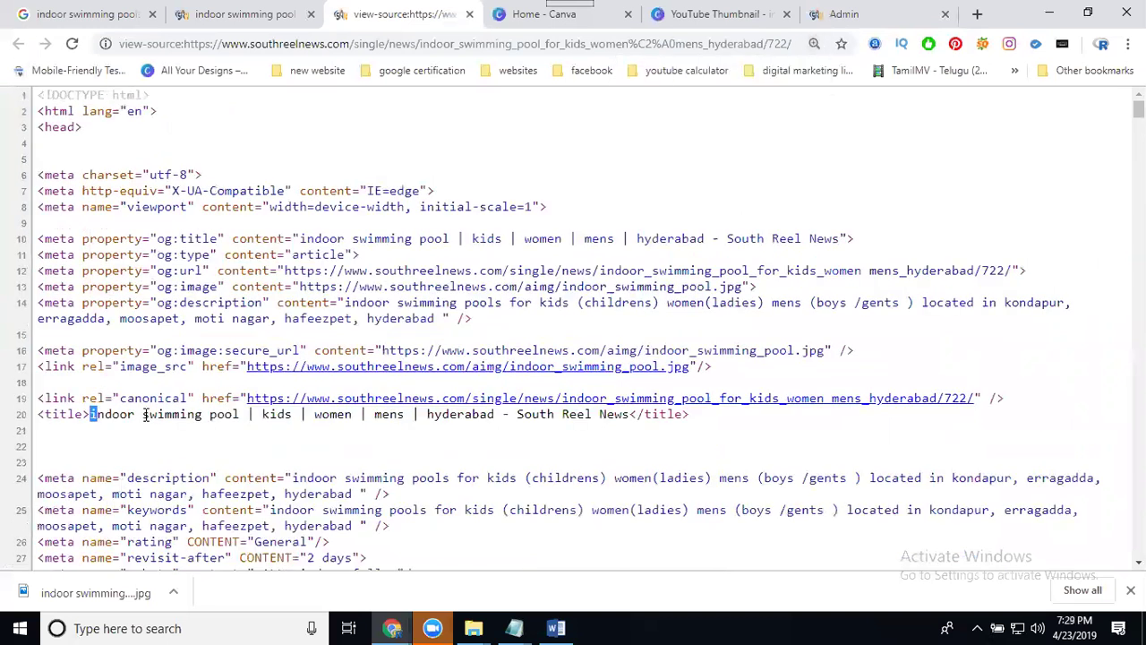
drag(89, 414, 509, 418)
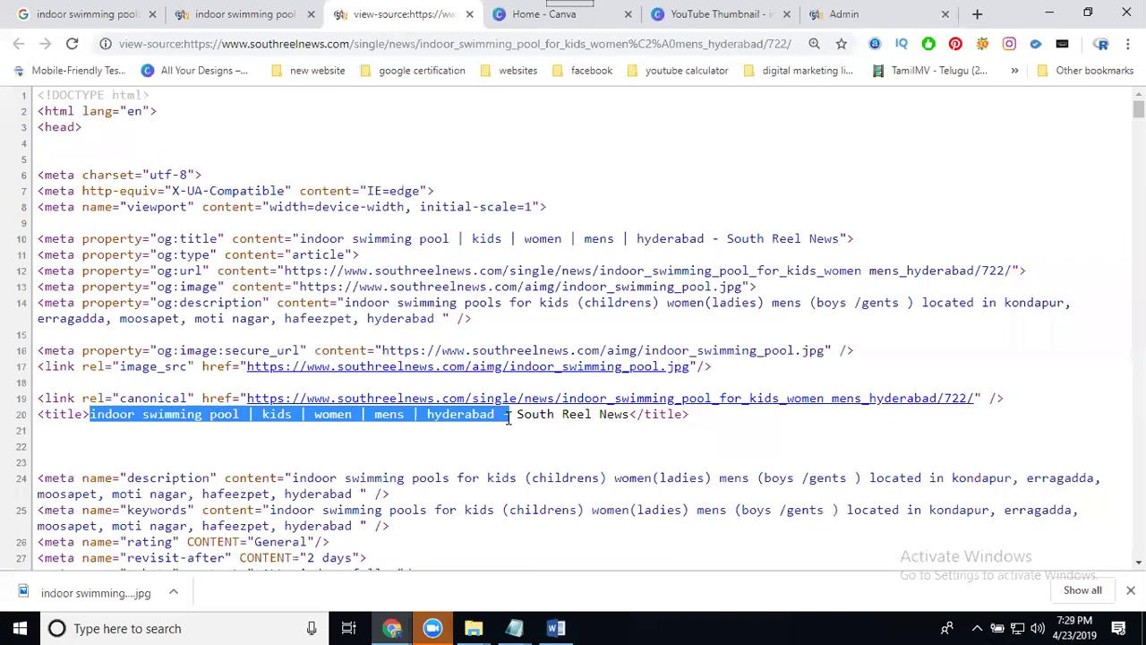
scroll(403, 300, down, 2)
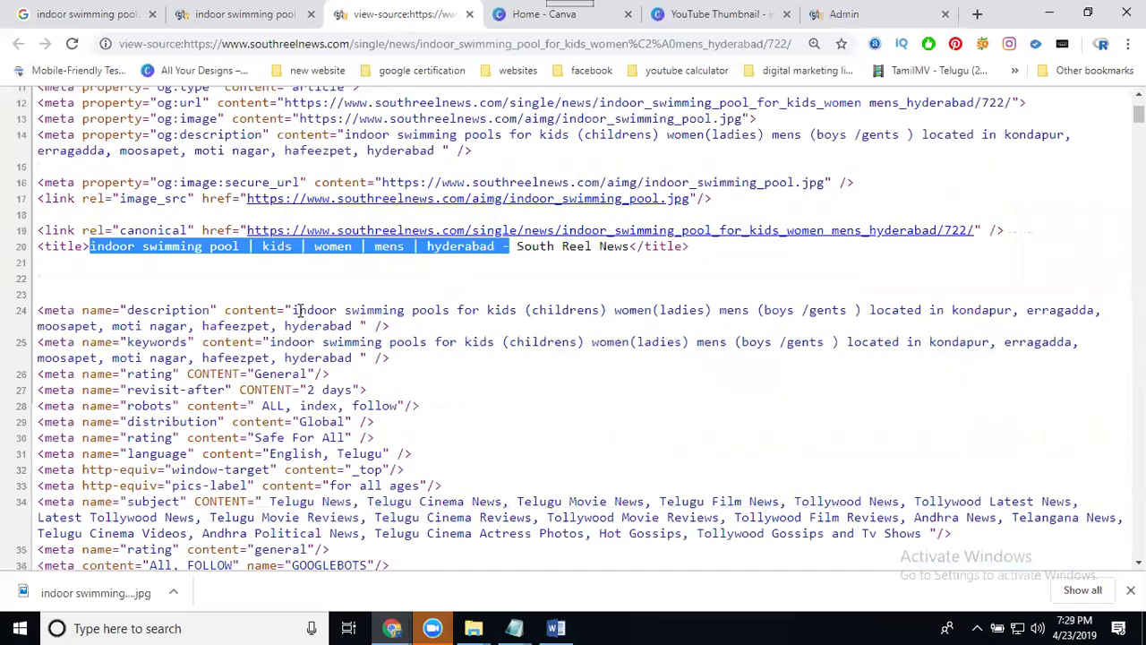
drag(293, 307, 358, 327)
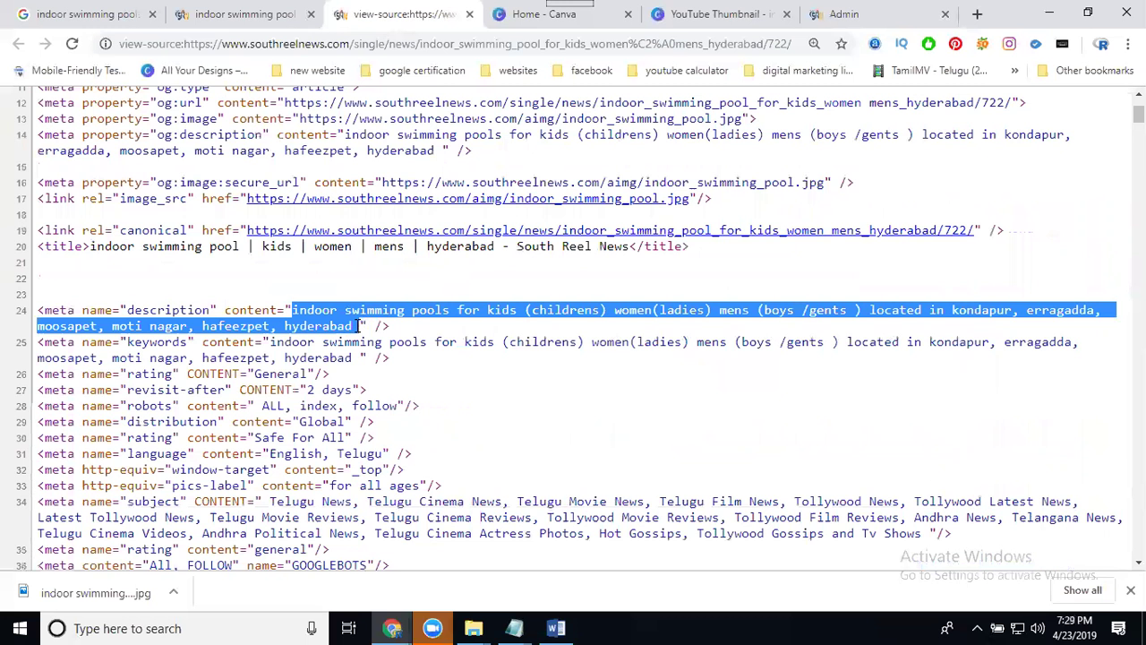
drag(350, 356, 272, 336)
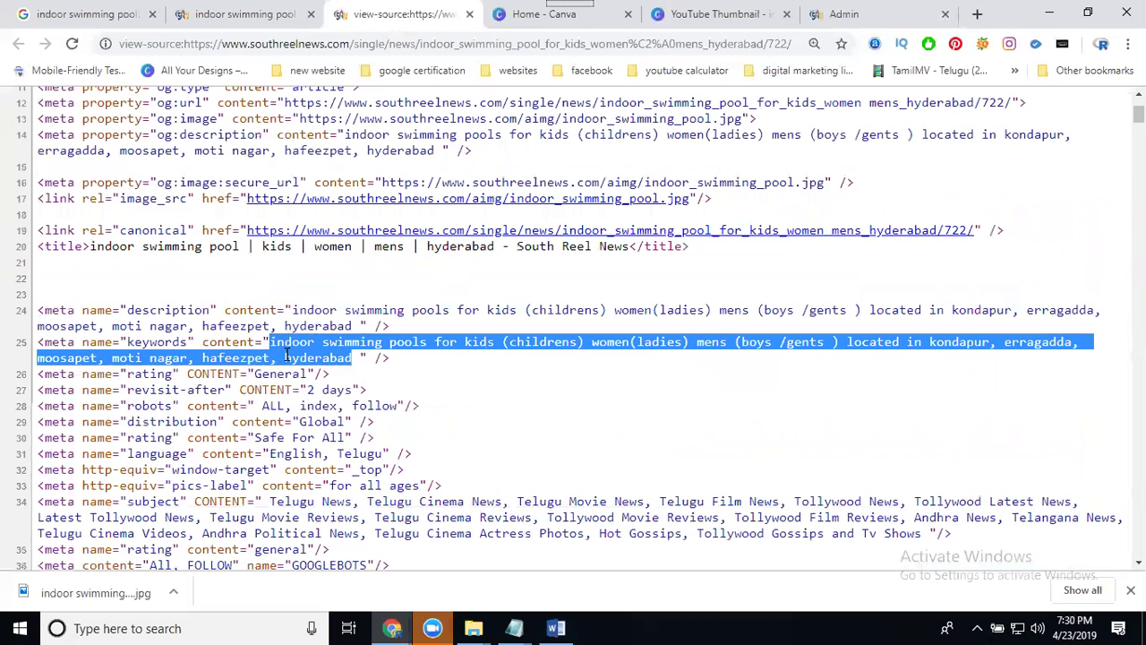
Step: Open a blank Add New Post form from the admin posts list and reset the page zoom
click(841, 14)
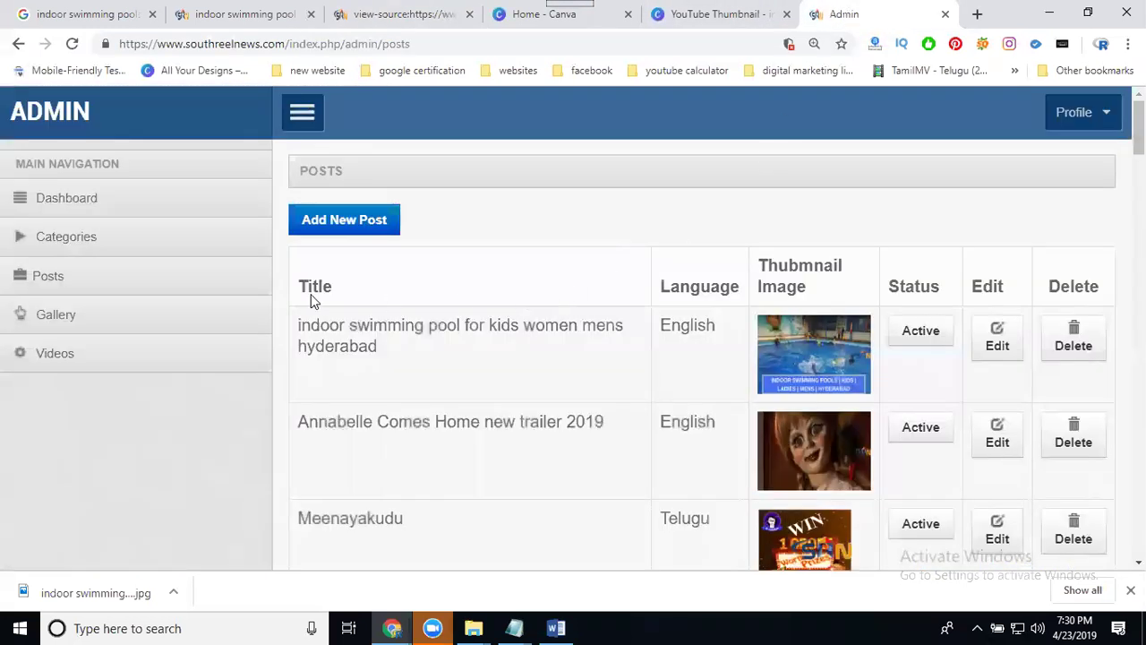
click(55, 277)
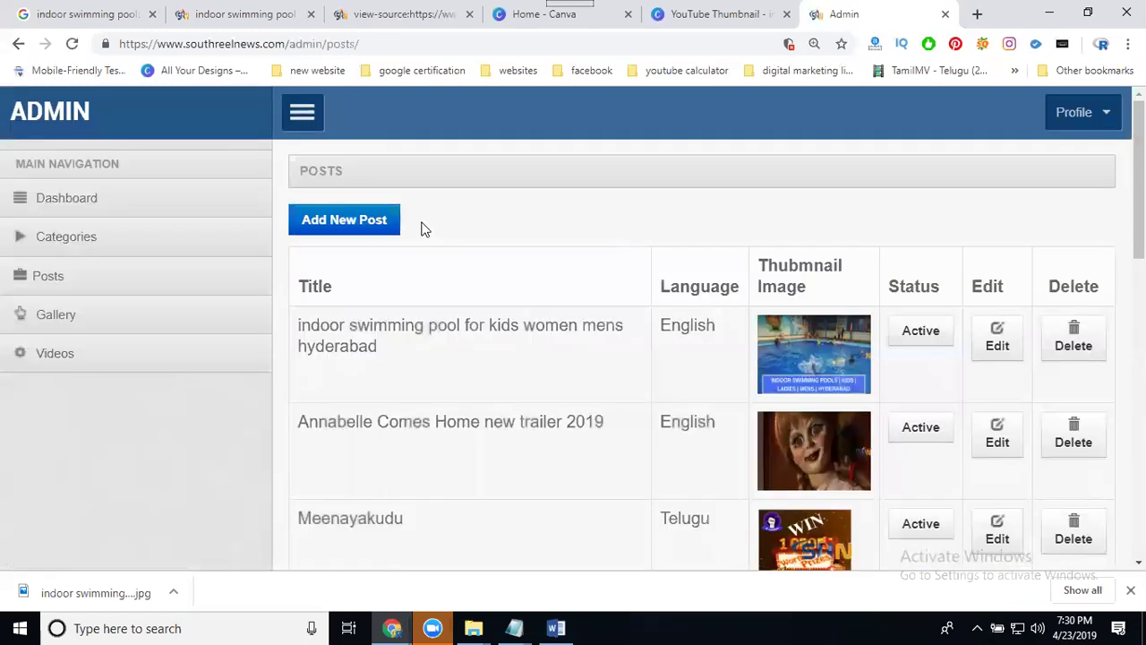
click(368, 226)
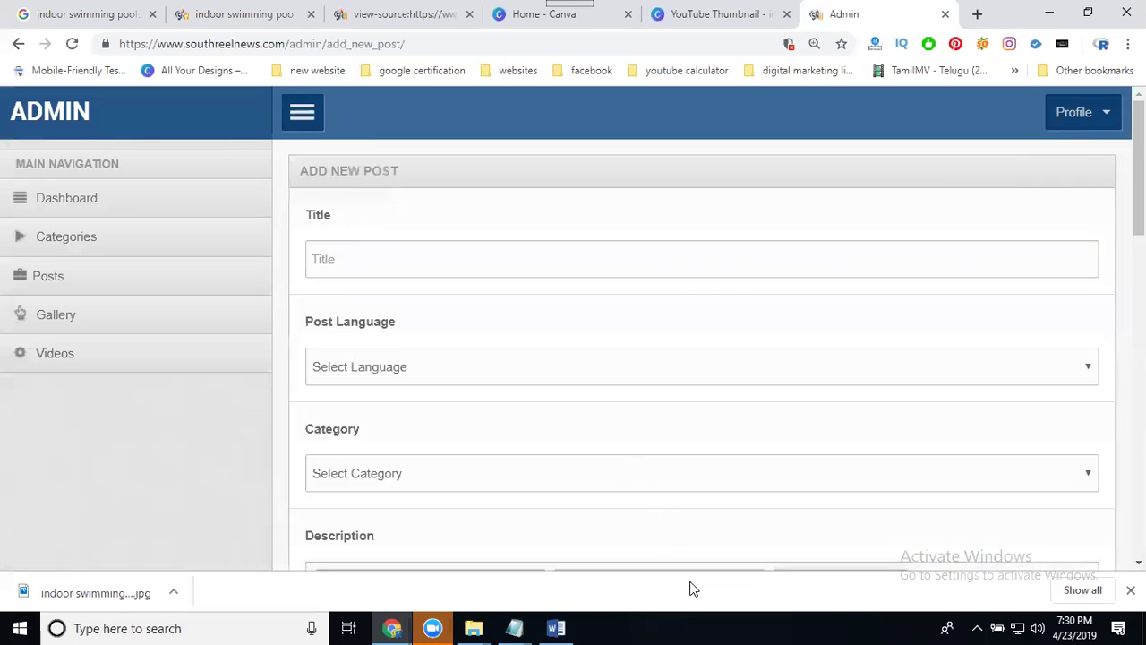
scroll(618, 287, down, 2)
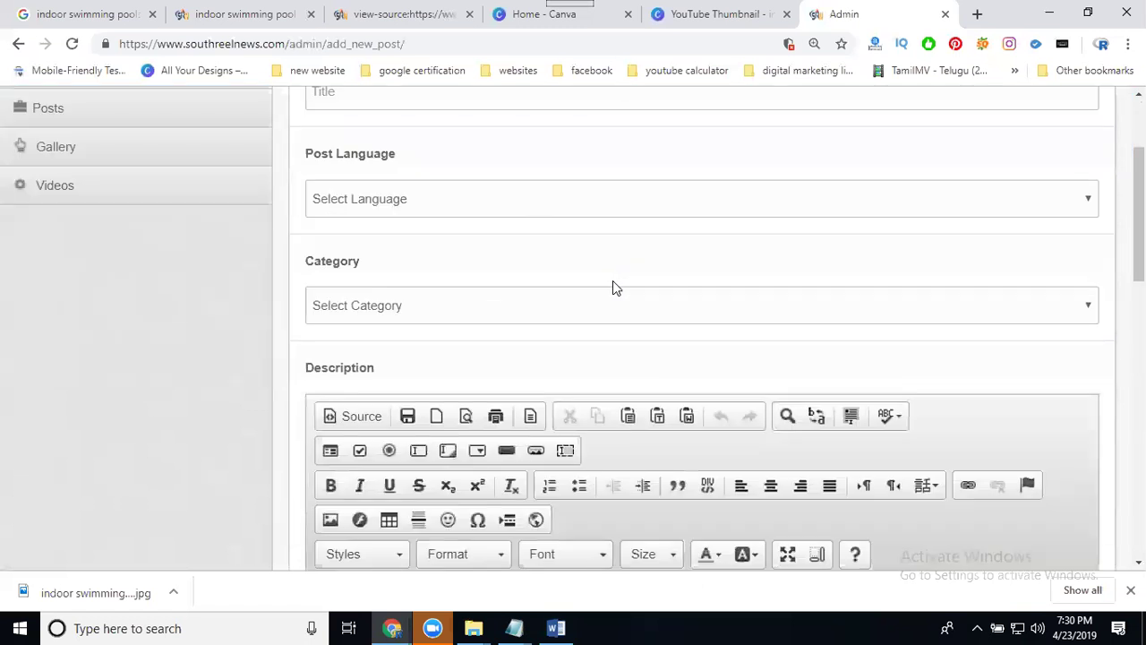
key(ctrl+minus)
key(ctrl+minus)
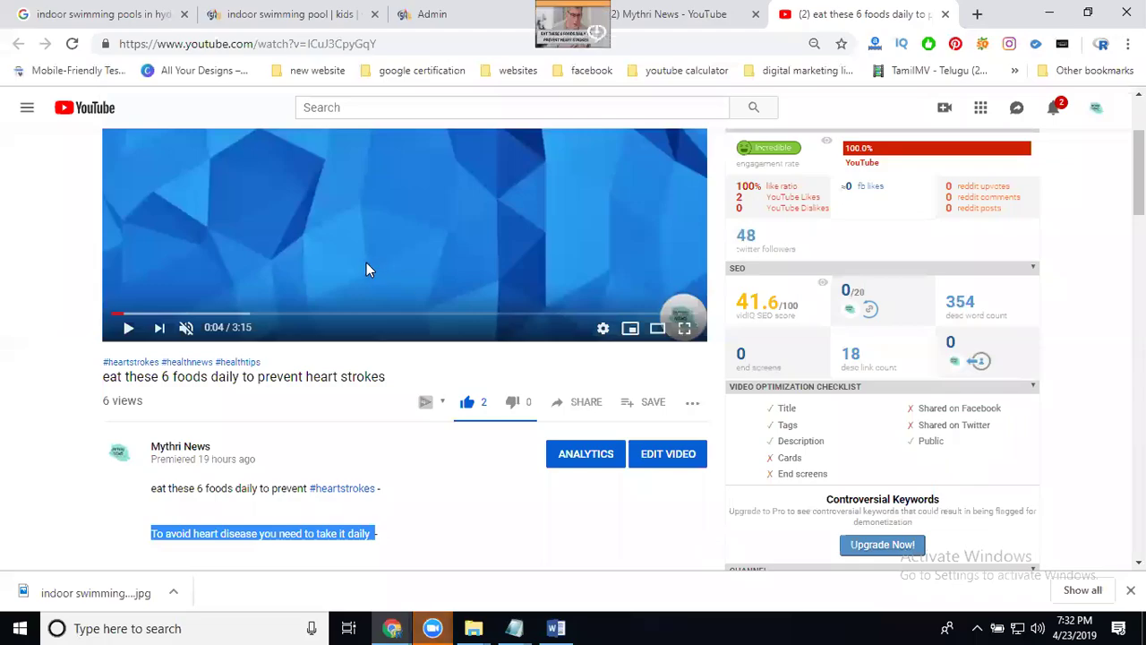
Step: Paste 'To avoid heart disease you need to take it daily' into the new post's Title
scroll(319, 290, up, 2)
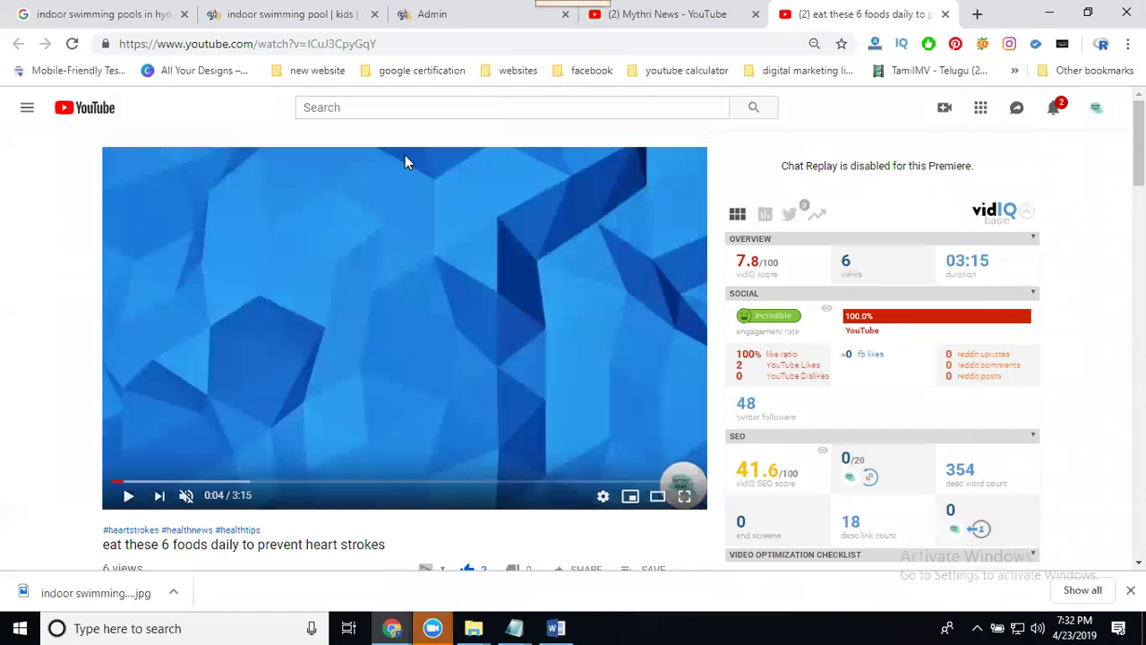
click(477, 18)
scroll(399, 245, up, 3)
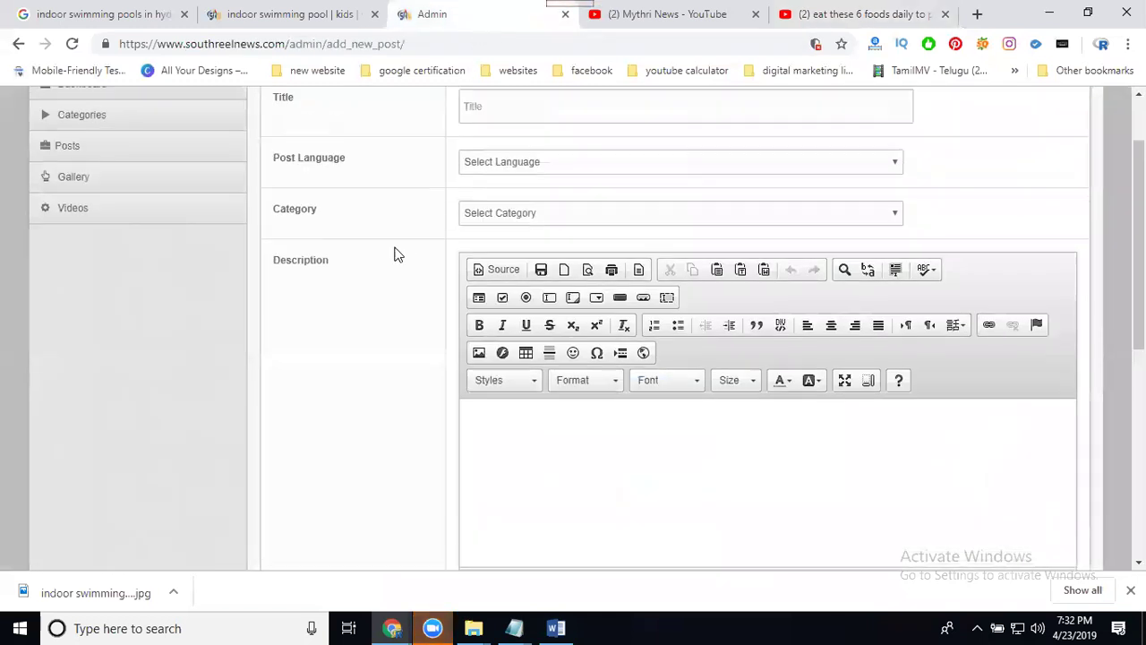
click(501, 202)
text(To avoid heart disease you need to take it daily)
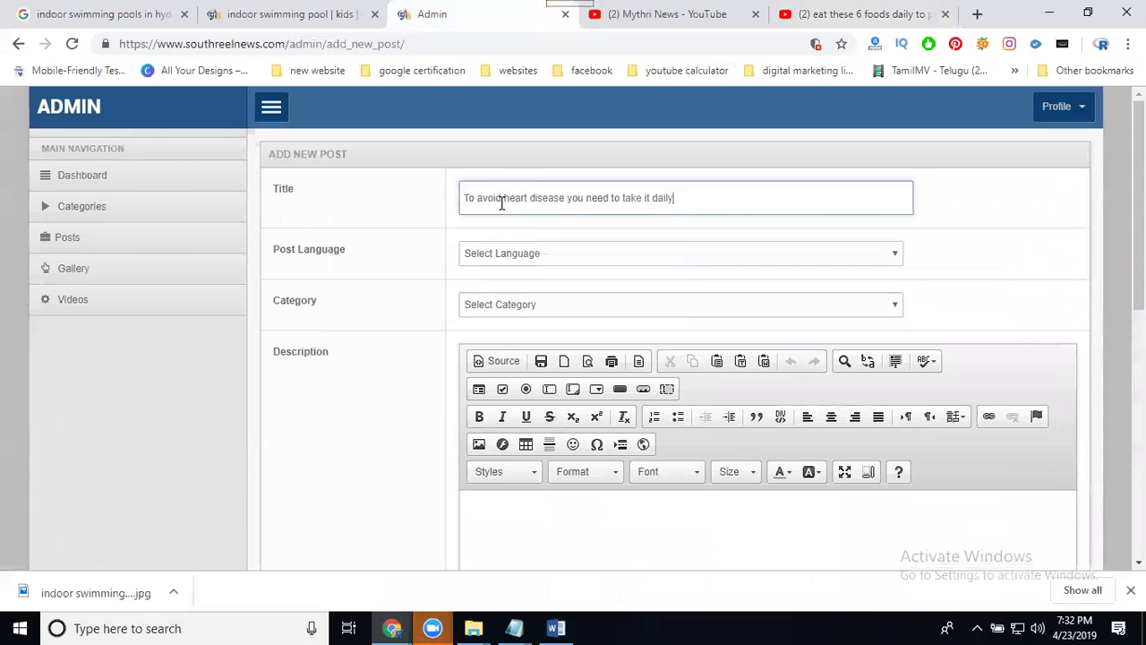
Step: Set language English, category Health Tips(English), and paste the heart-disease sentence as description
click(493, 258)
click(493, 286)
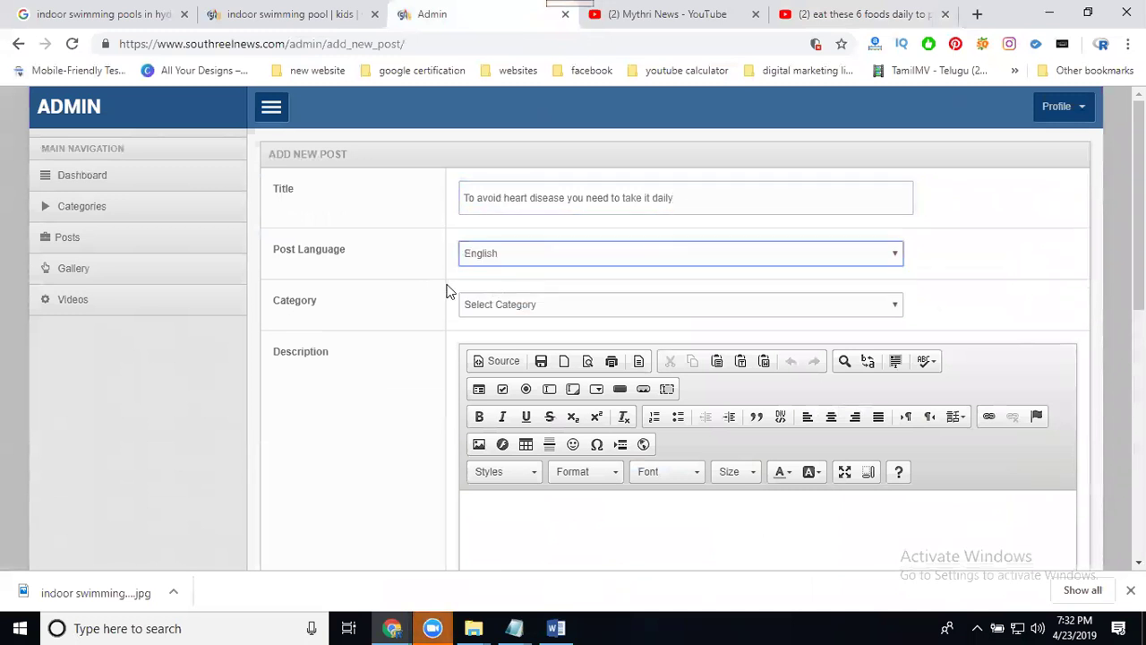
click(490, 305)
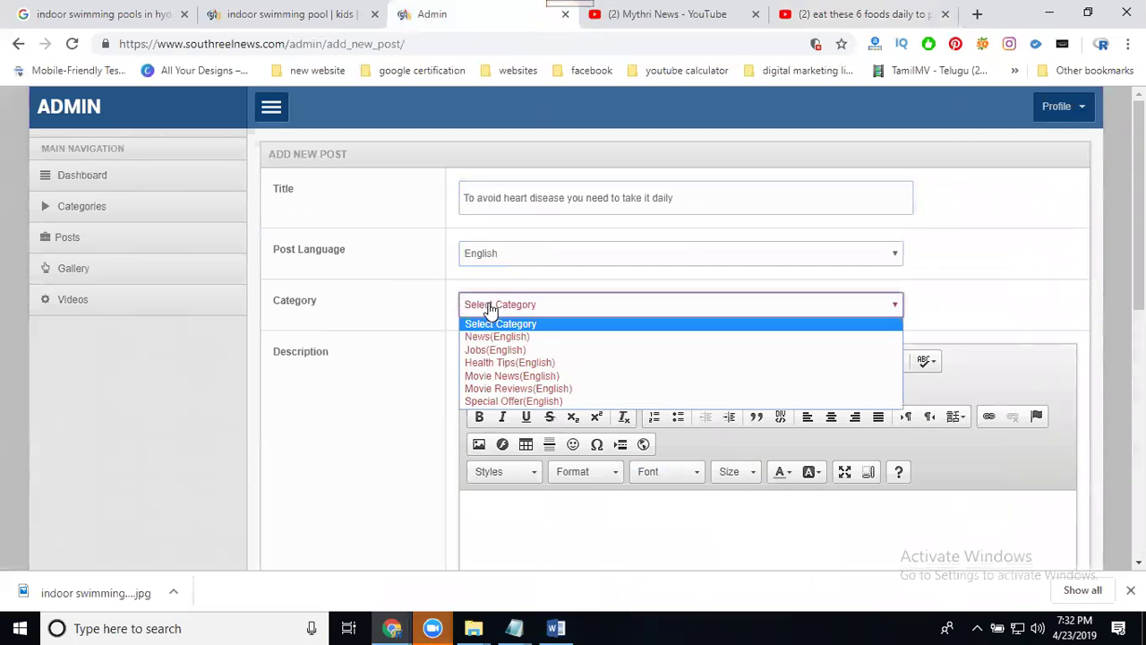
click(490, 363)
scroll(499, 264, down, 3)
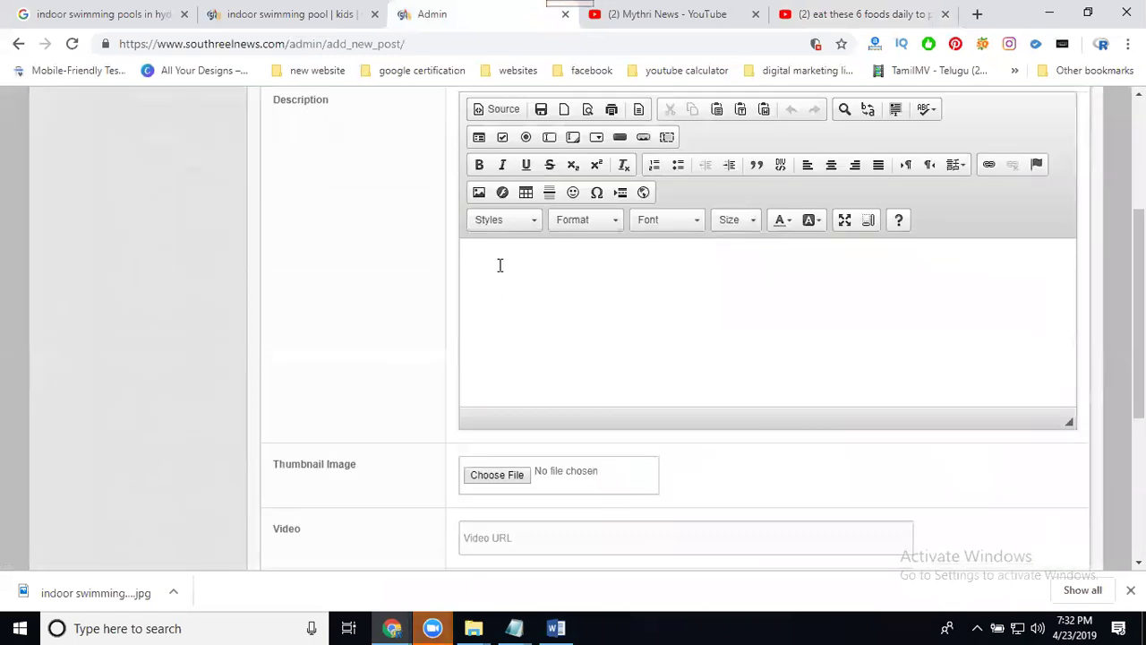
click(488, 257)
text(To avoid heart disease you need to take it daily)
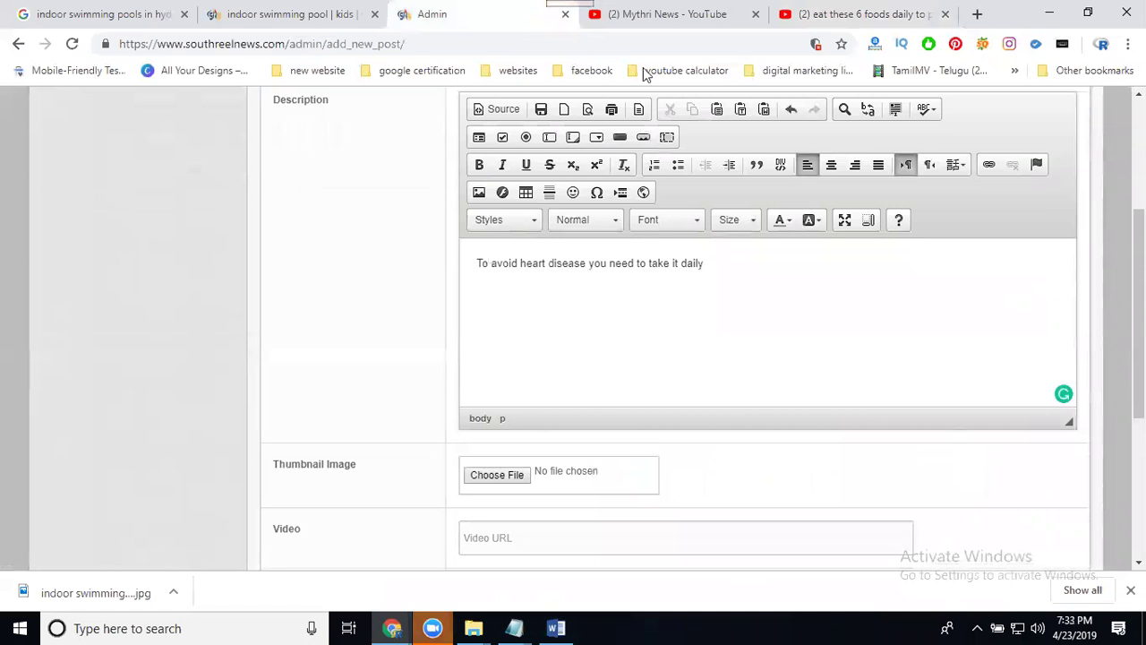
Step: Select and copy the YouTube video's title
click(819, 15)
scroll(149, 329, down, 2)
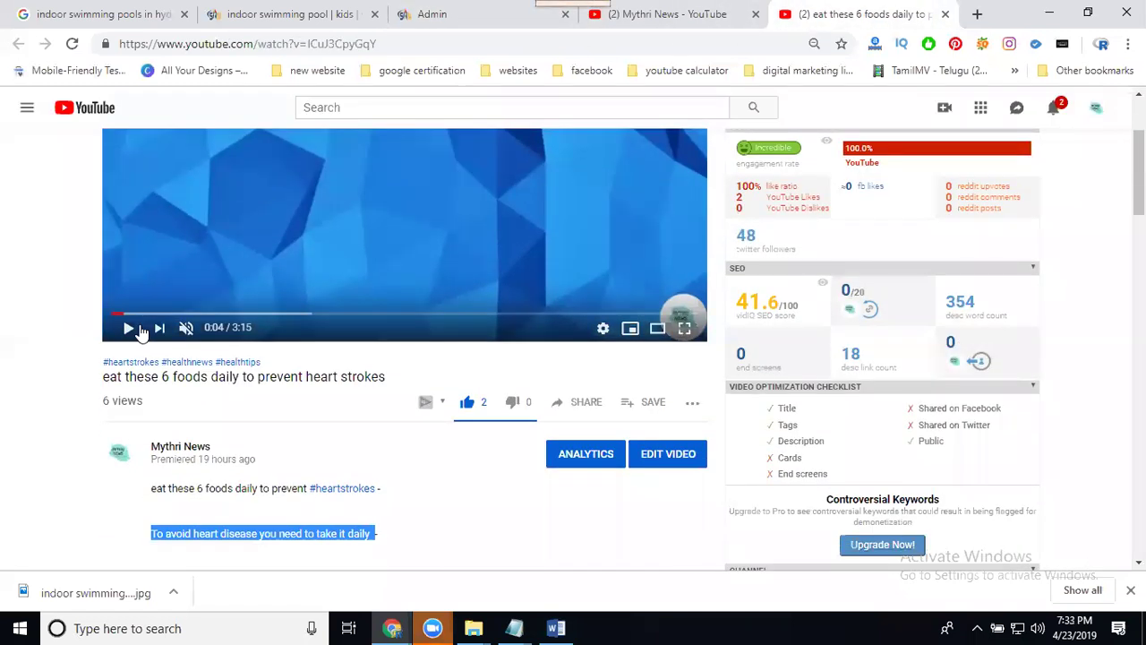
drag(104, 377, 386, 379)
key(ctrl+c)
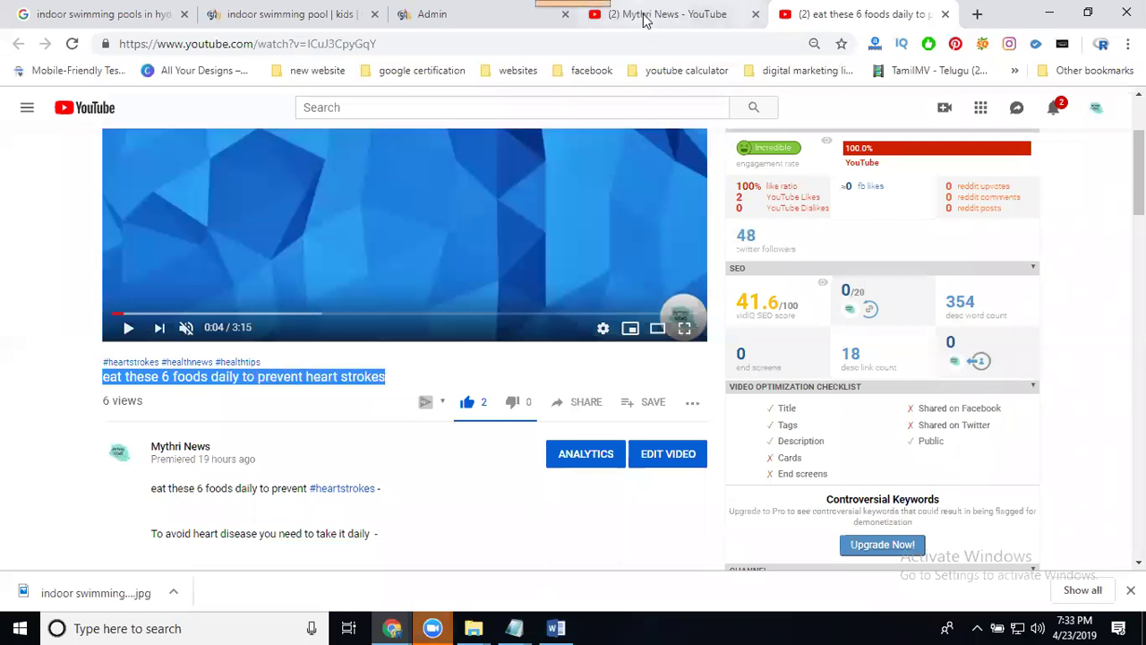
click(486, 14)
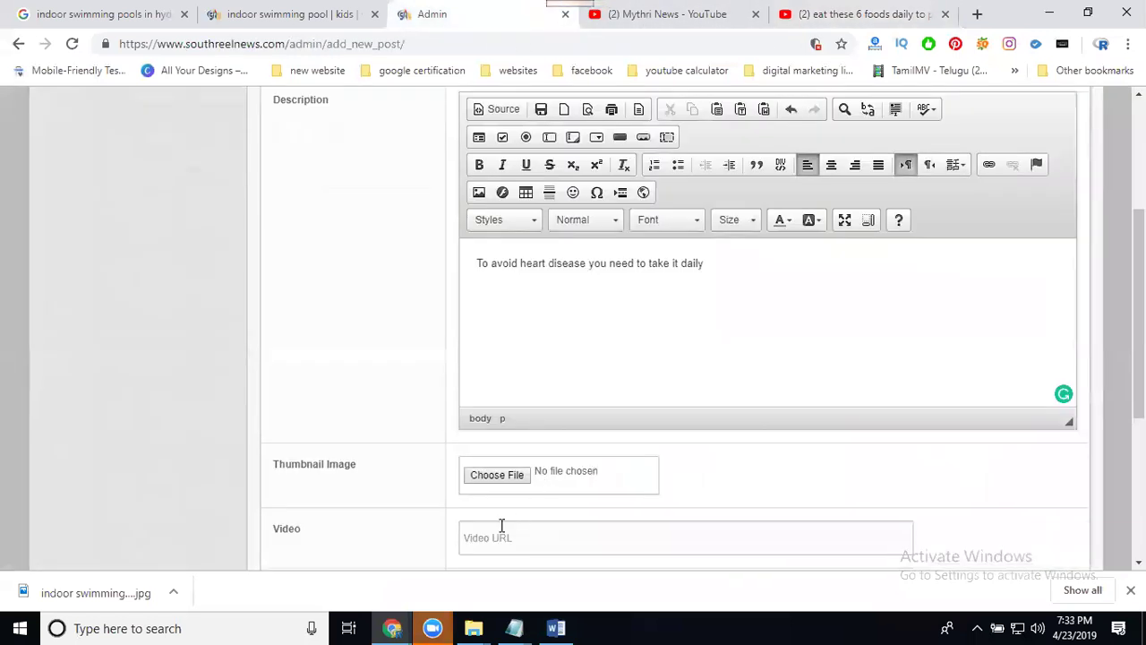
Step: Fill SEO Title with the video title followed by the heart-disease sentence
scroll(322, 452, down, 3)
click(481, 345)
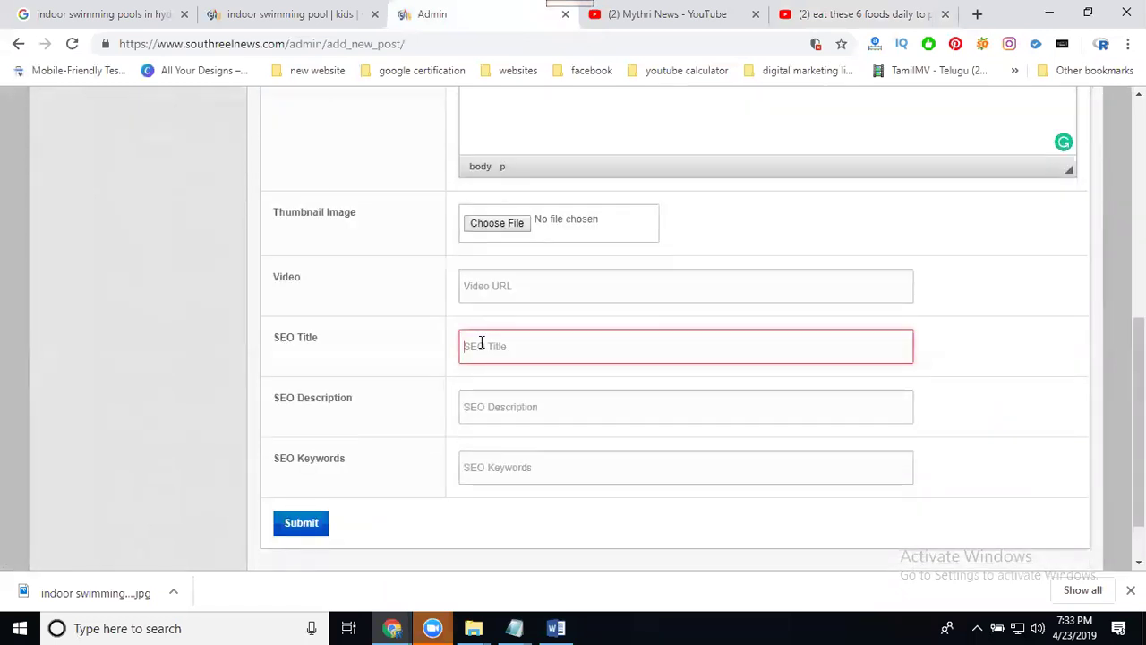
key(ctrl+v)
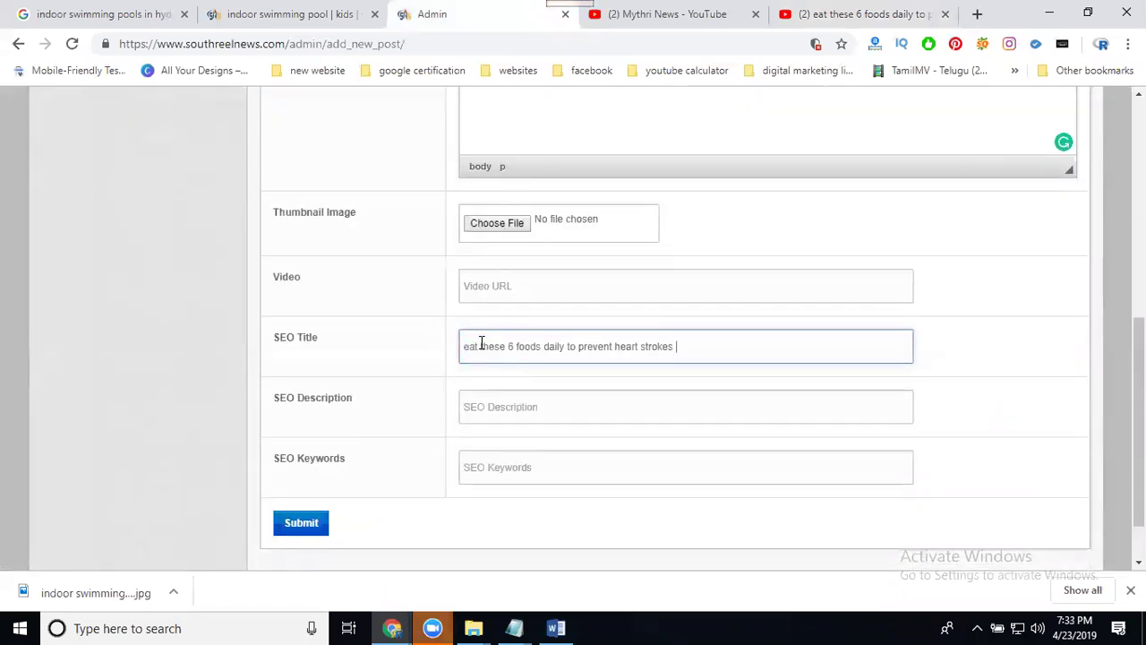
scroll(519, 273, up, 2)
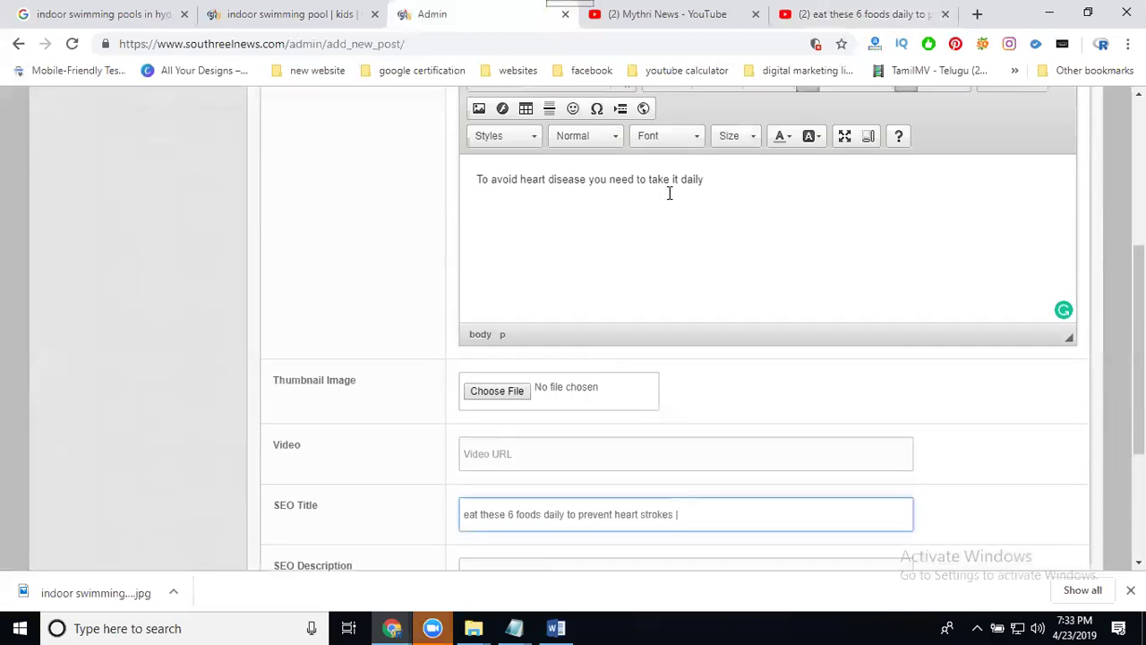
drag(723, 178, 480, 173)
key(ctrl+c)
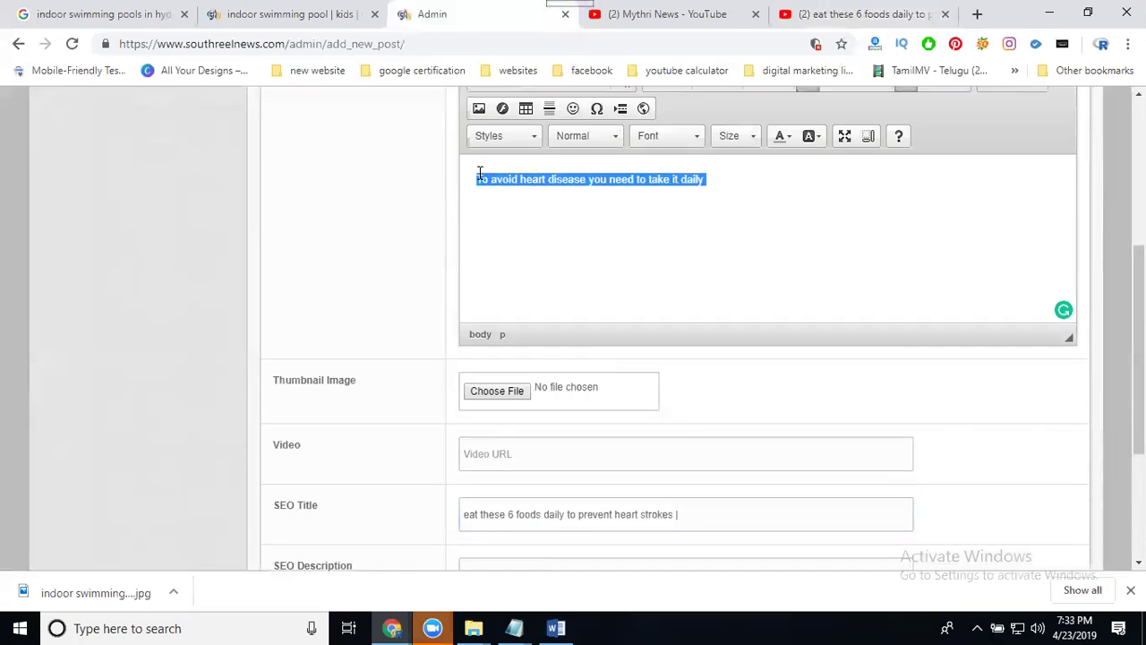
scroll(572, 315, down, 1)
click(707, 428)
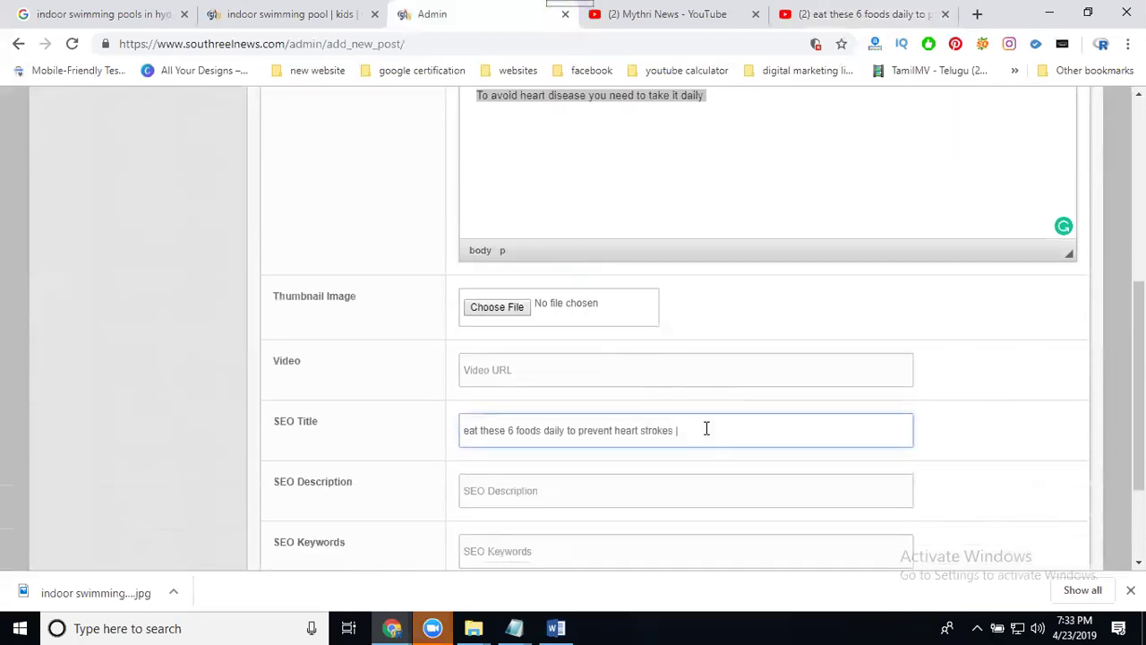
key(ctrl+v)
Step: Copy the combined SEO Title text into SEO Description and SEO Keywords
key(ctrl+a)
key(ctrl+c)
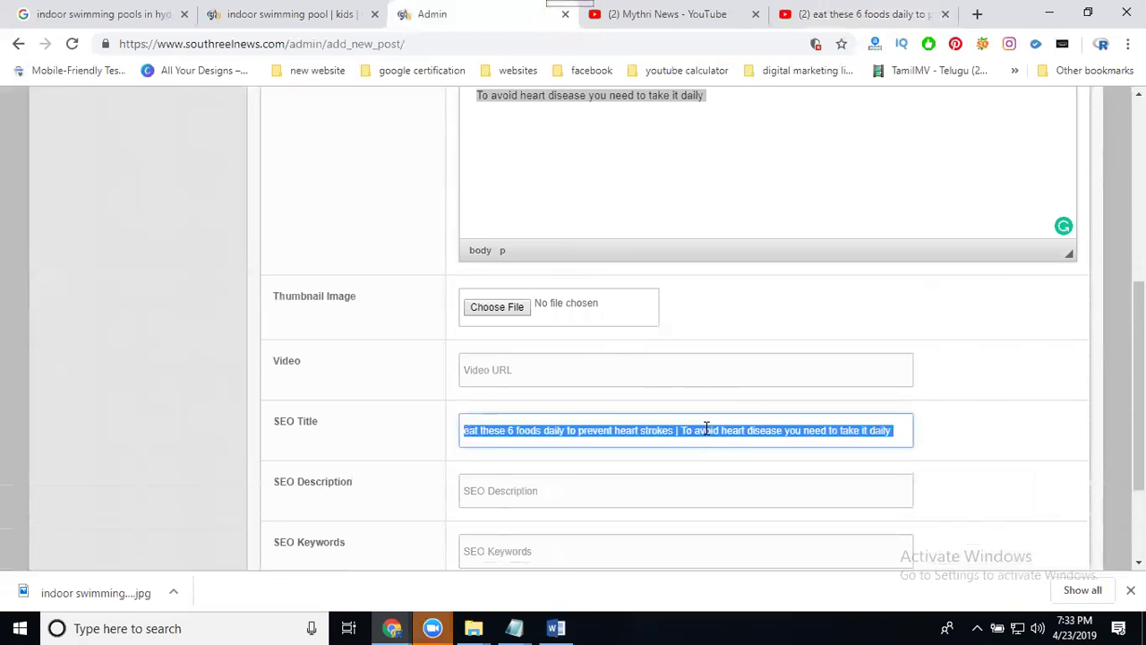
click(599, 494)
key(ctrl+v)
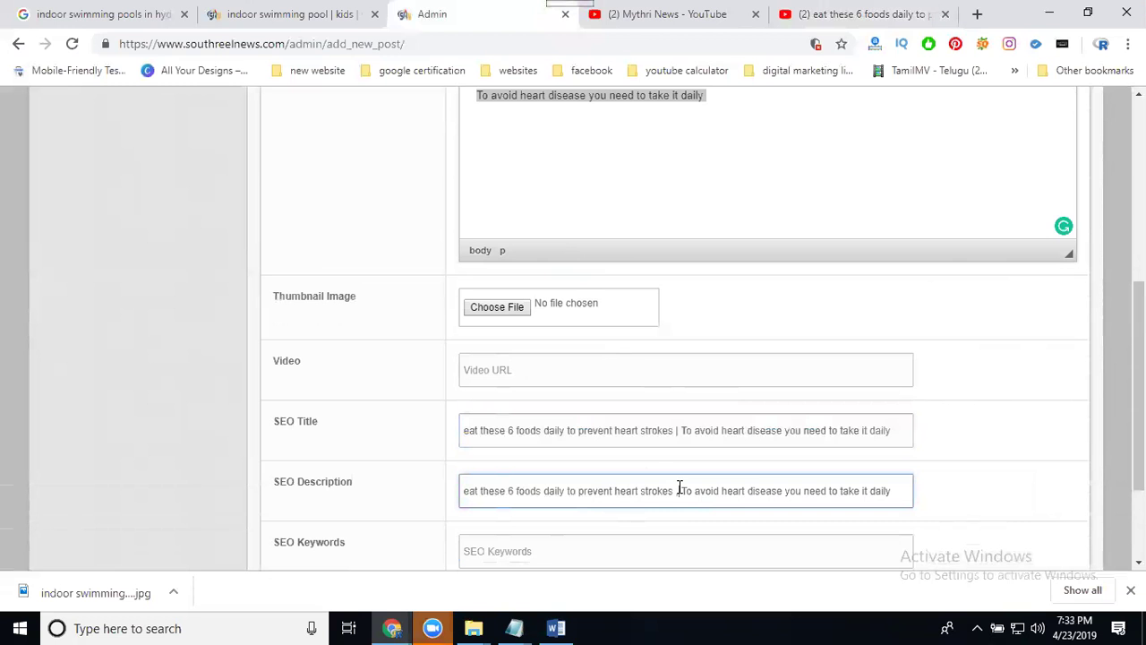
click(577, 544)
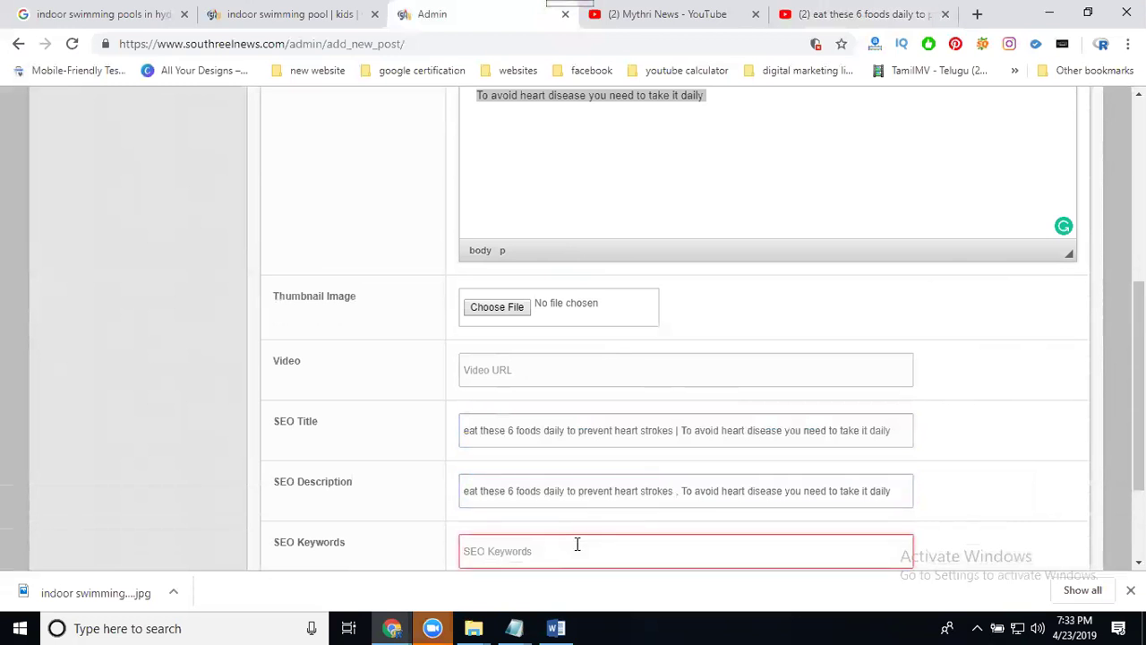
triple_click(577, 486)
click(561, 547)
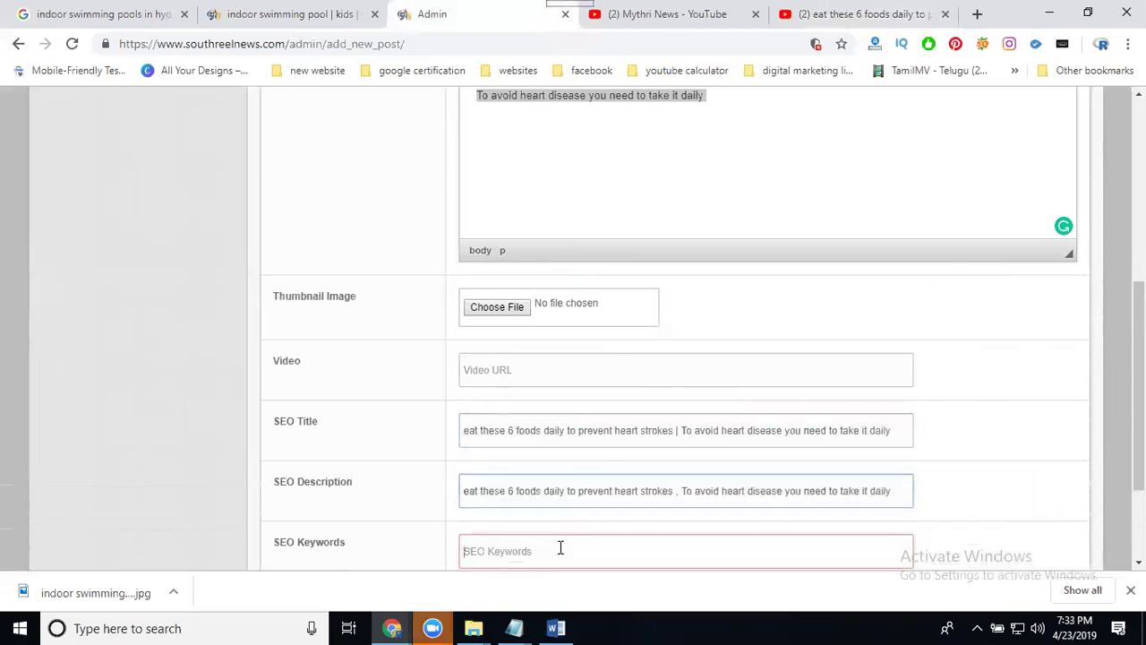
key(ctrl+v)
scroll(615, 525, down, 2)
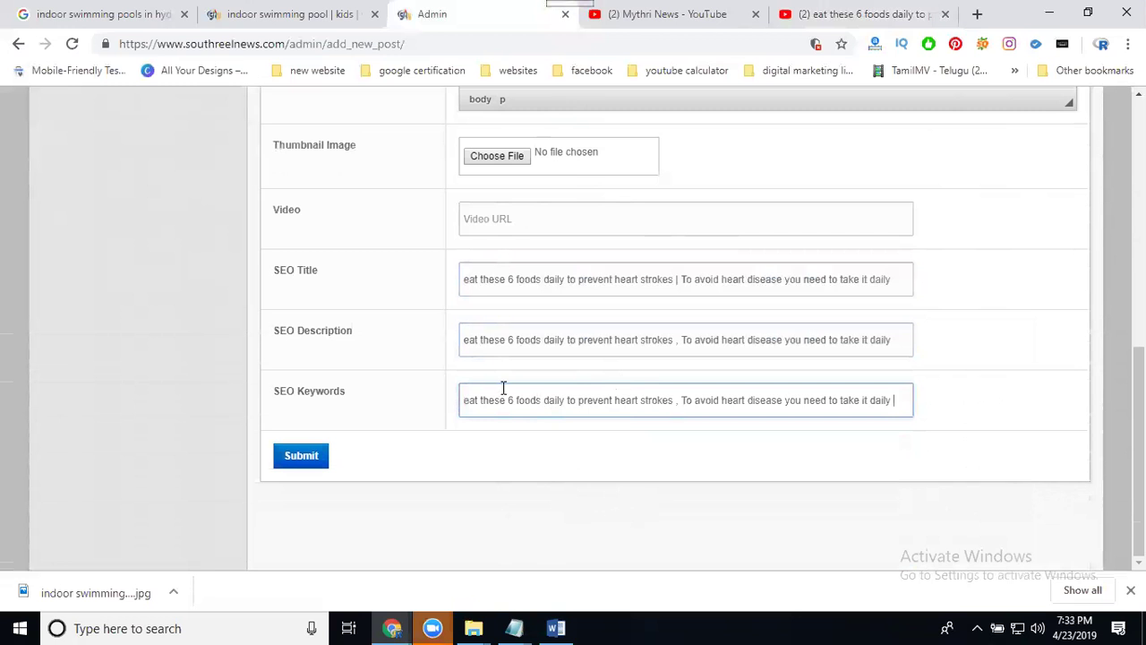
scroll(498, 363, up, 2)
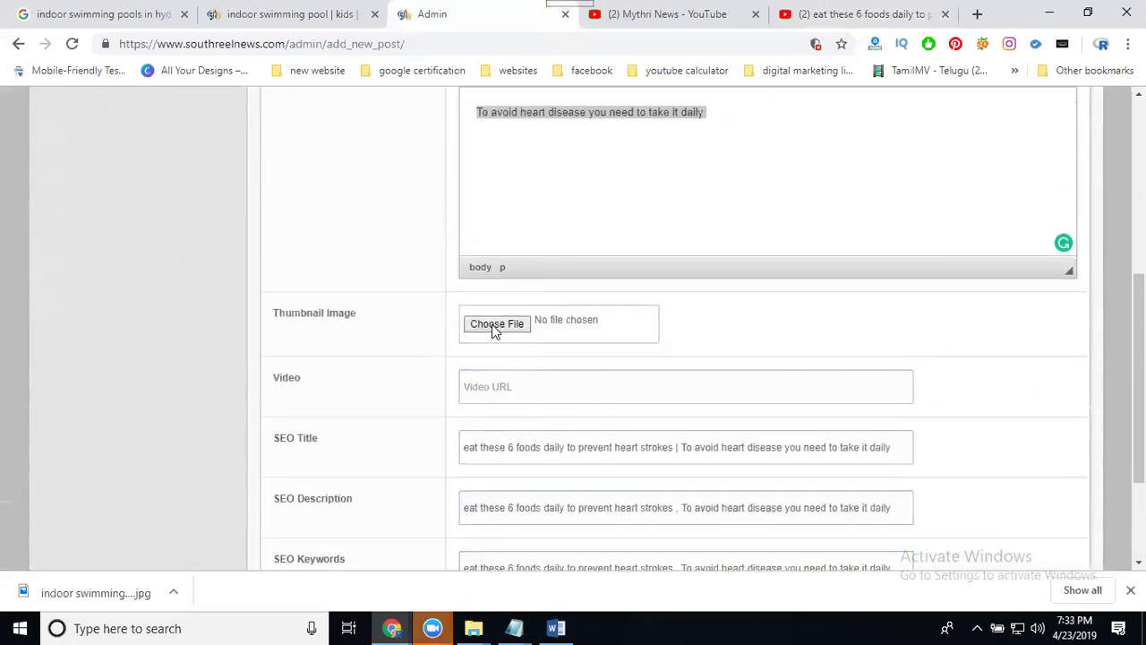
Step: Attach the heart strokes thumbnail image to the new post
click(494, 327)
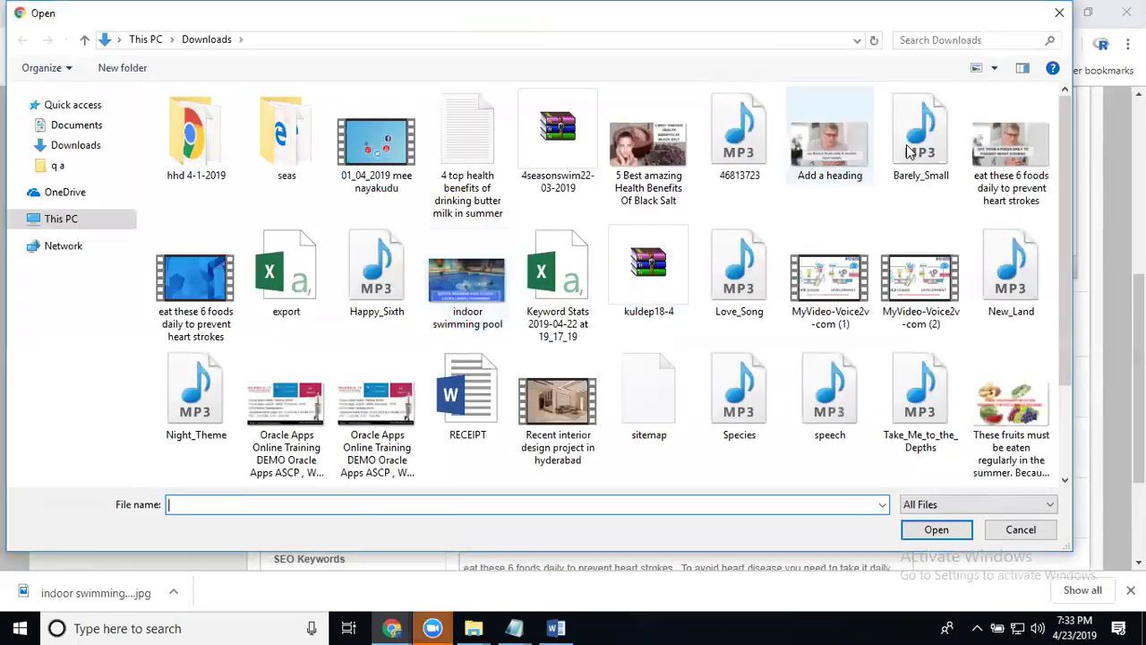
click(1015, 154)
double_click(1015, 154)
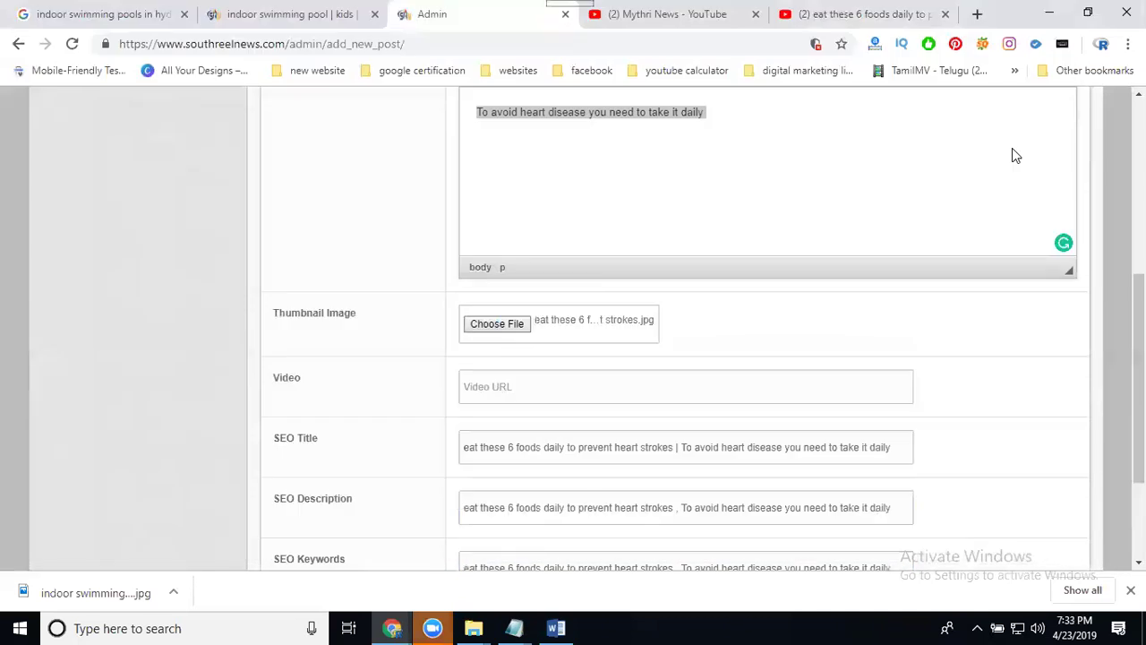
scroll(317, 305, up, 1)
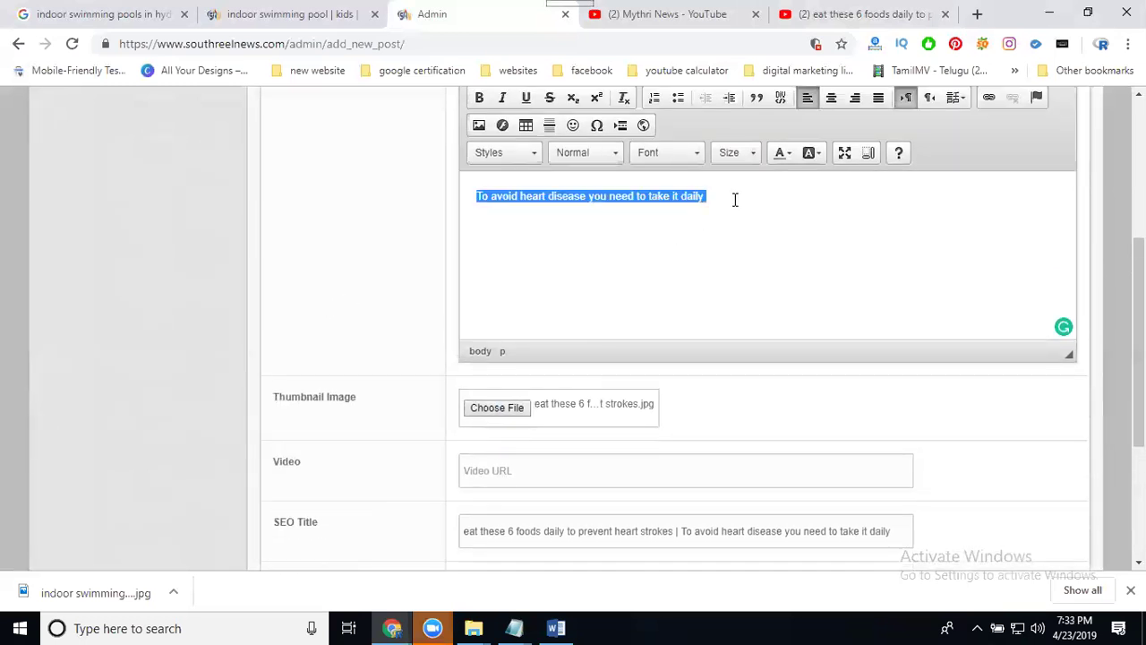
click(735, 199)
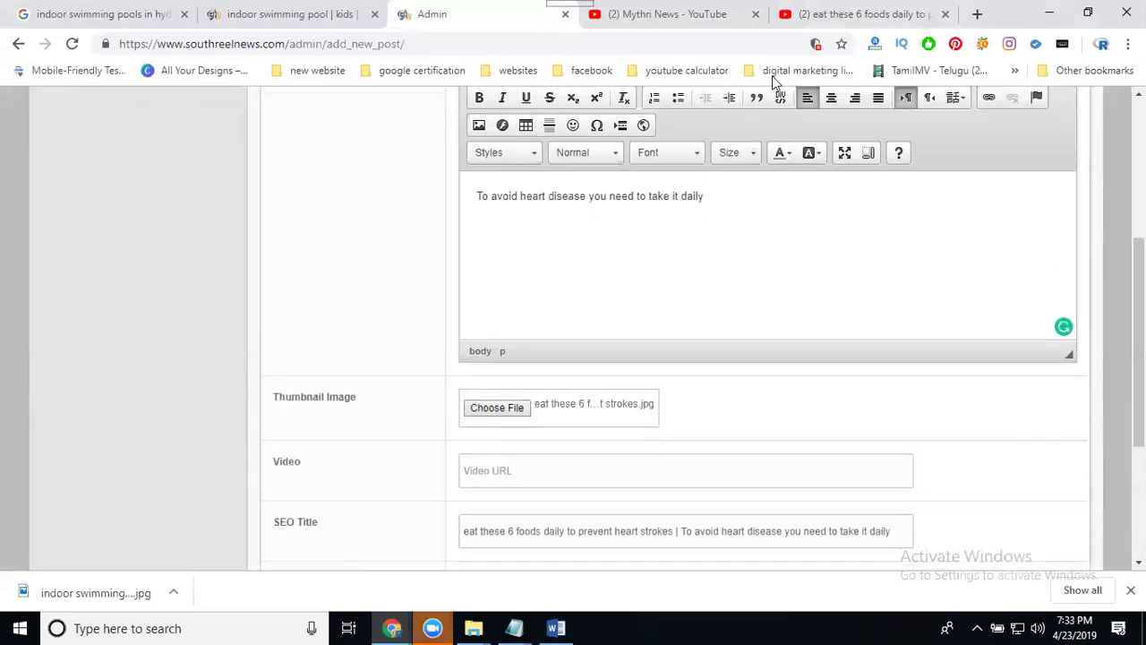
Step: Paste the heart-strokes video's YouTube watch link into the Video field
click(823, 15)
click(389, 43)
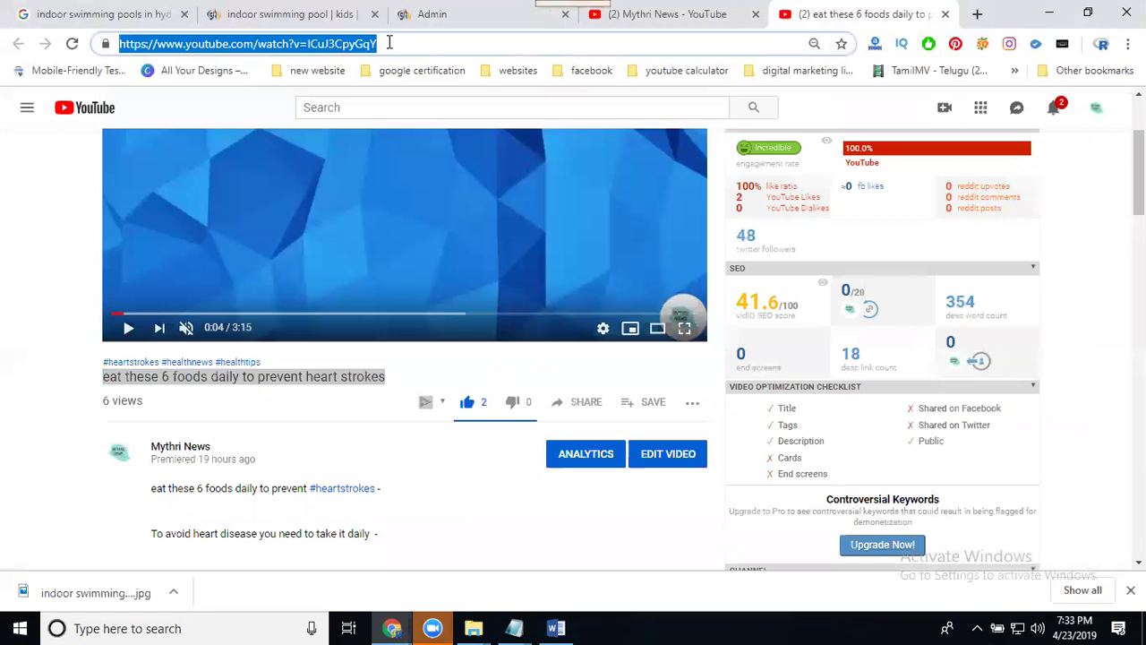
click(420, 17)
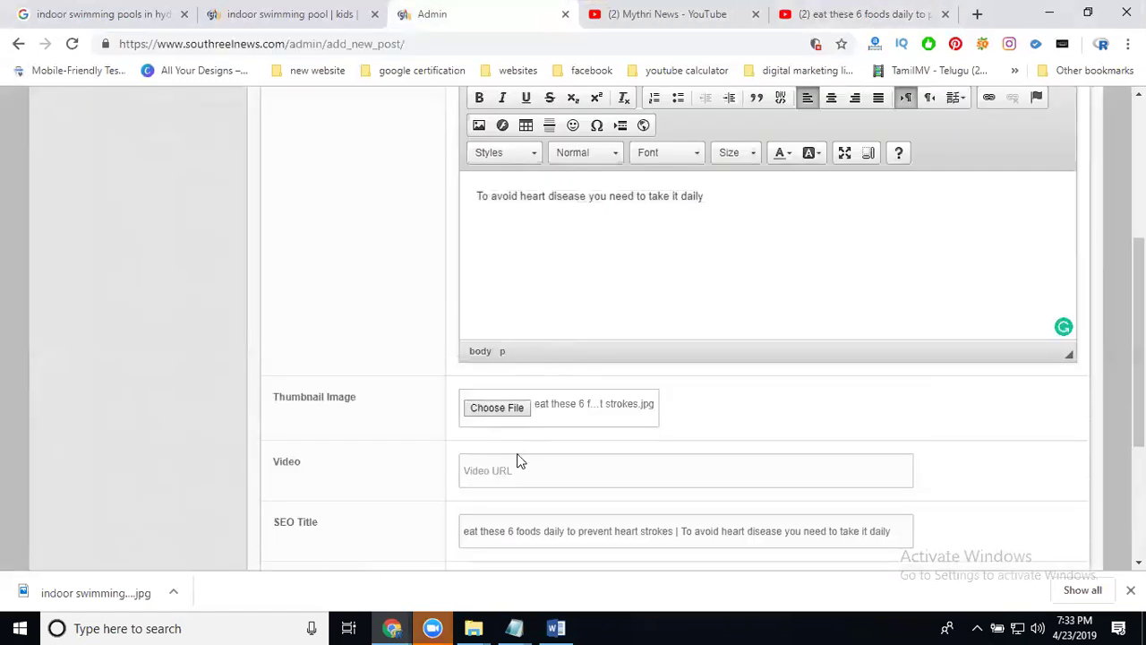
click(513, 477)
key(ctrl+v)
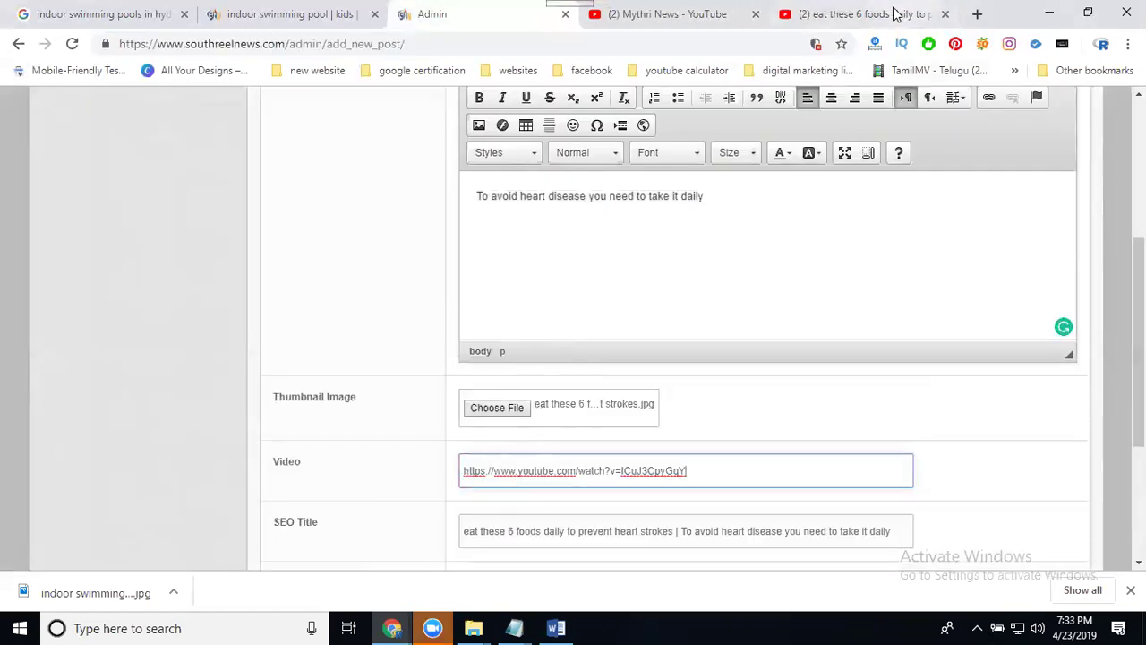
click(896, 13)
Step: Copy the YouTube description from 'To avoid heart disease' onward into a blank Notepad
scroll(302, 350, down, 3)
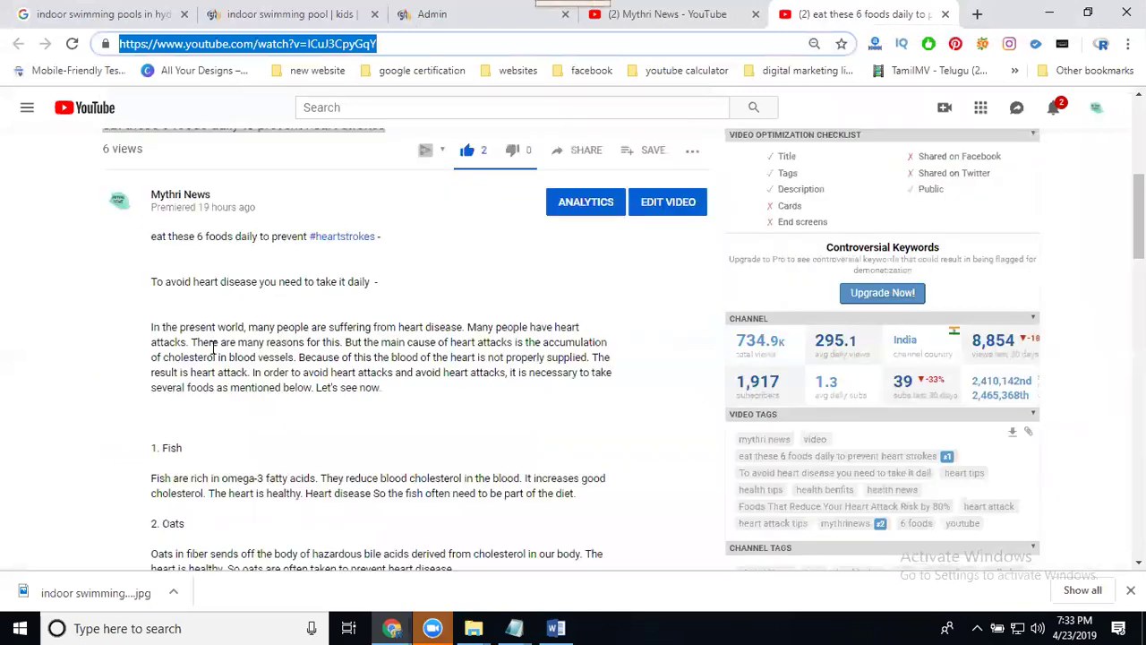
drag(150, 279, 275, 352)
scroll(162, 358, down, 5)
scroll(166, 363, down, 2)
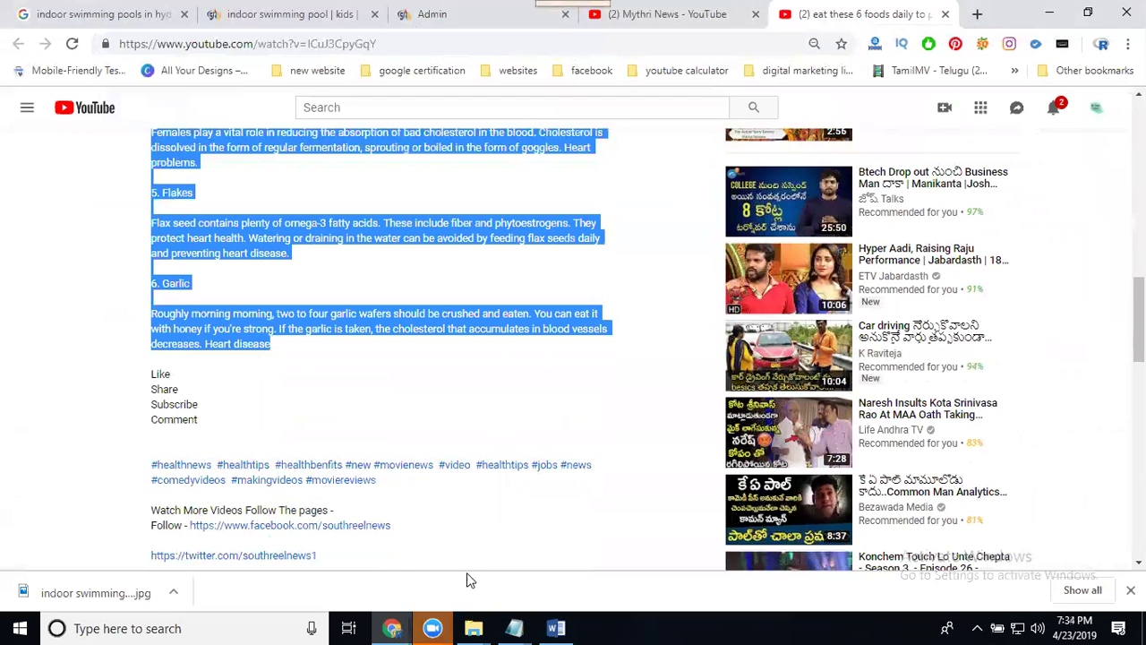
click(515, 627)
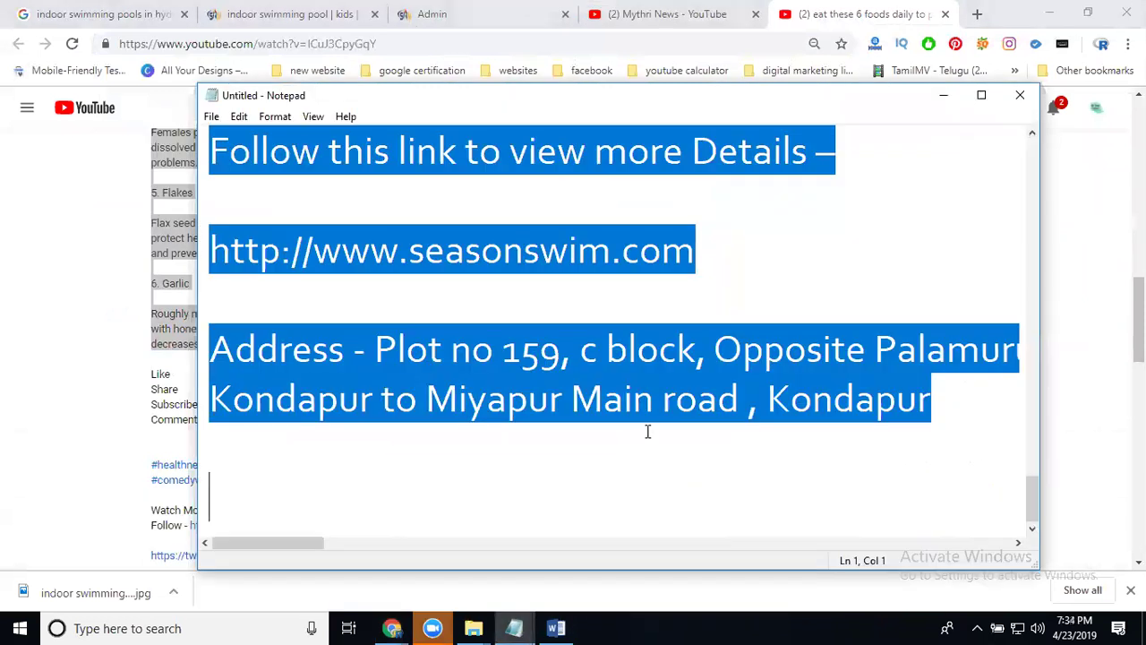
click(728, 578)
key(ctrl+v)
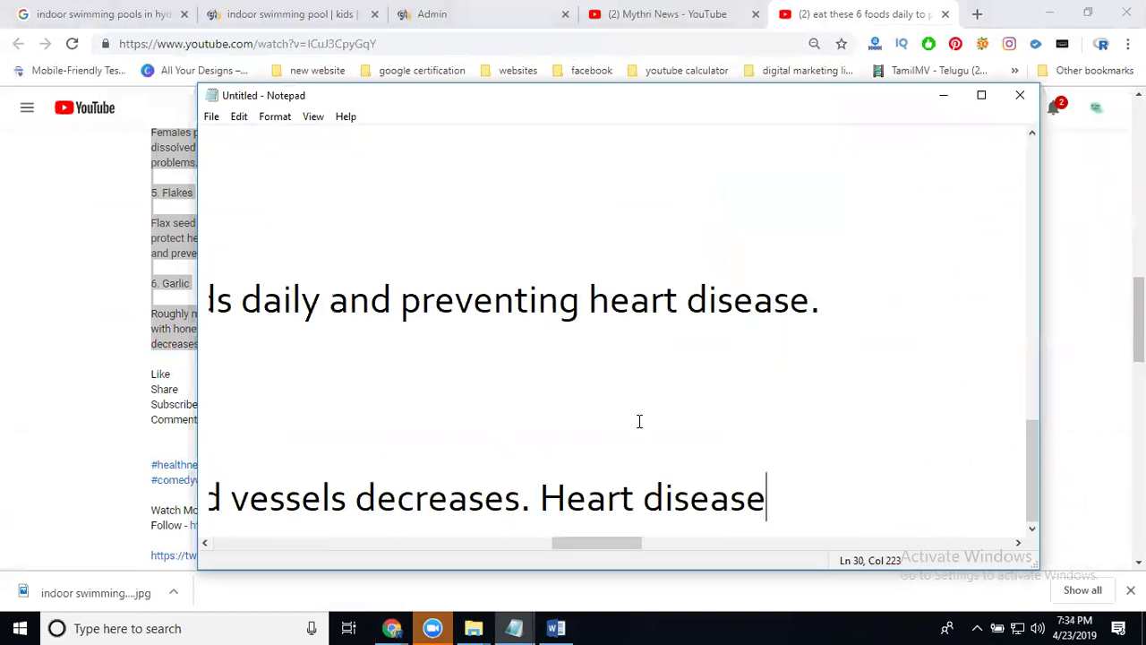
key(ctrl+a)
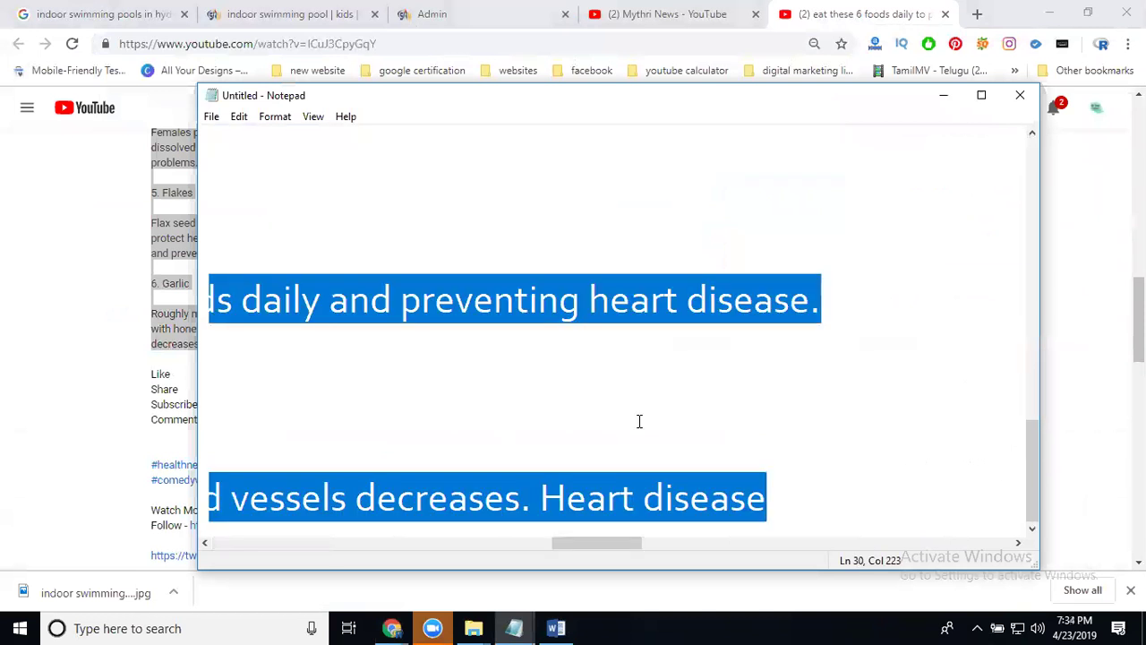
Step: Paste the plain-text six-foods description into the post body, followed by an empty line
click(943, 95)
click(448, 16)
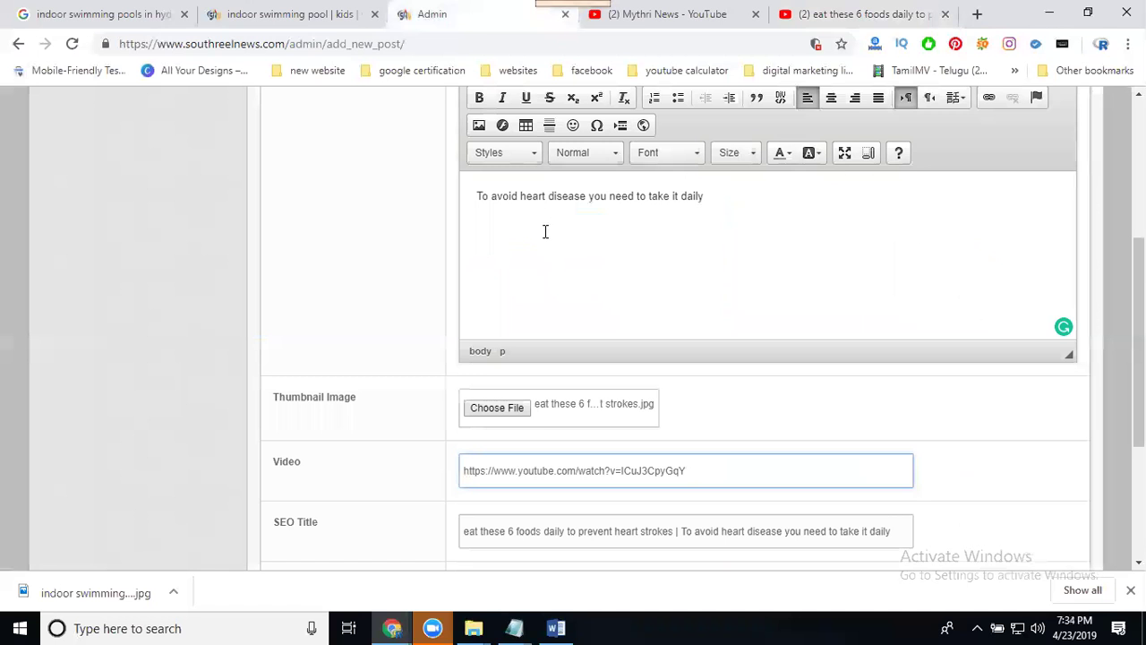
click(520, 227)
key(ctrl+v)
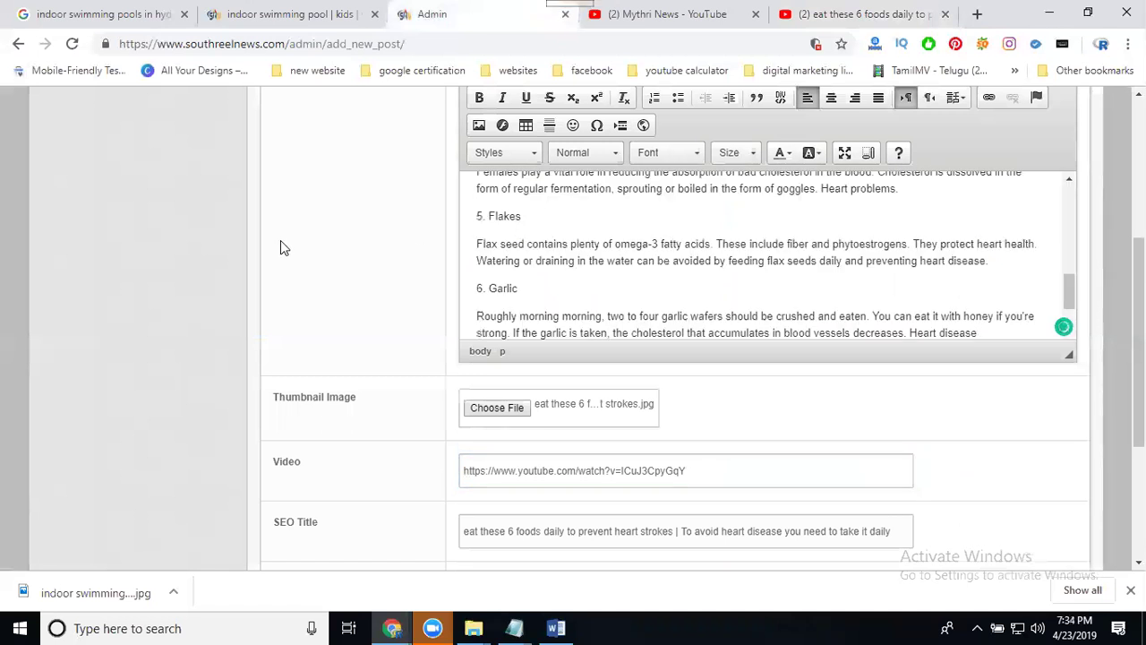
key(Return)
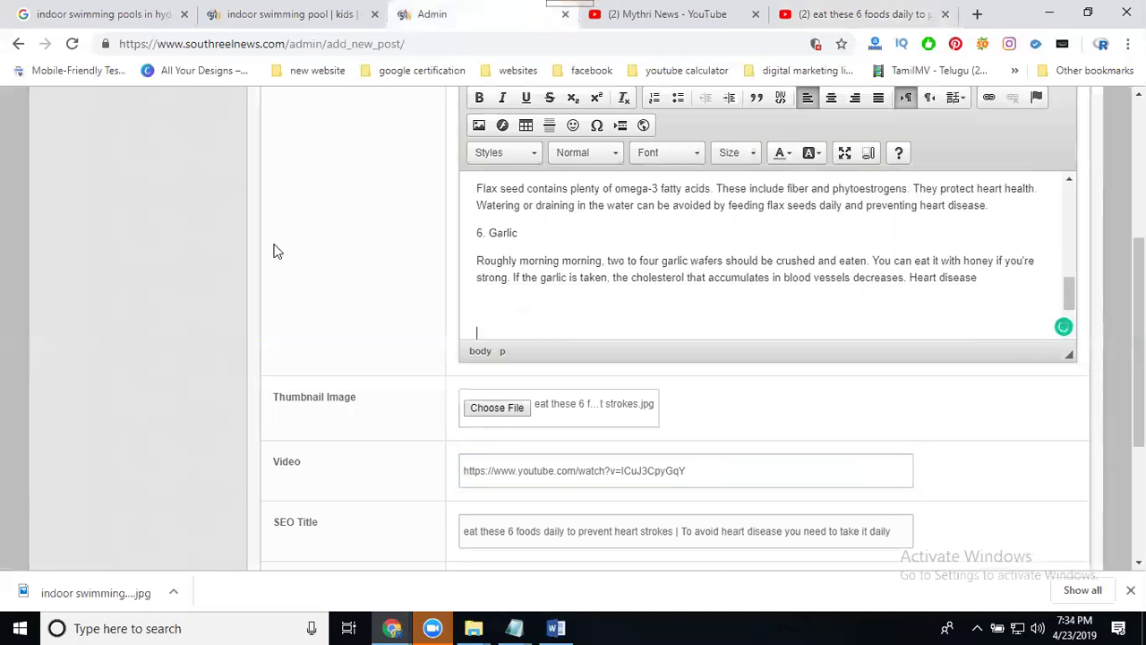
scroll(283, 340, down, 3)
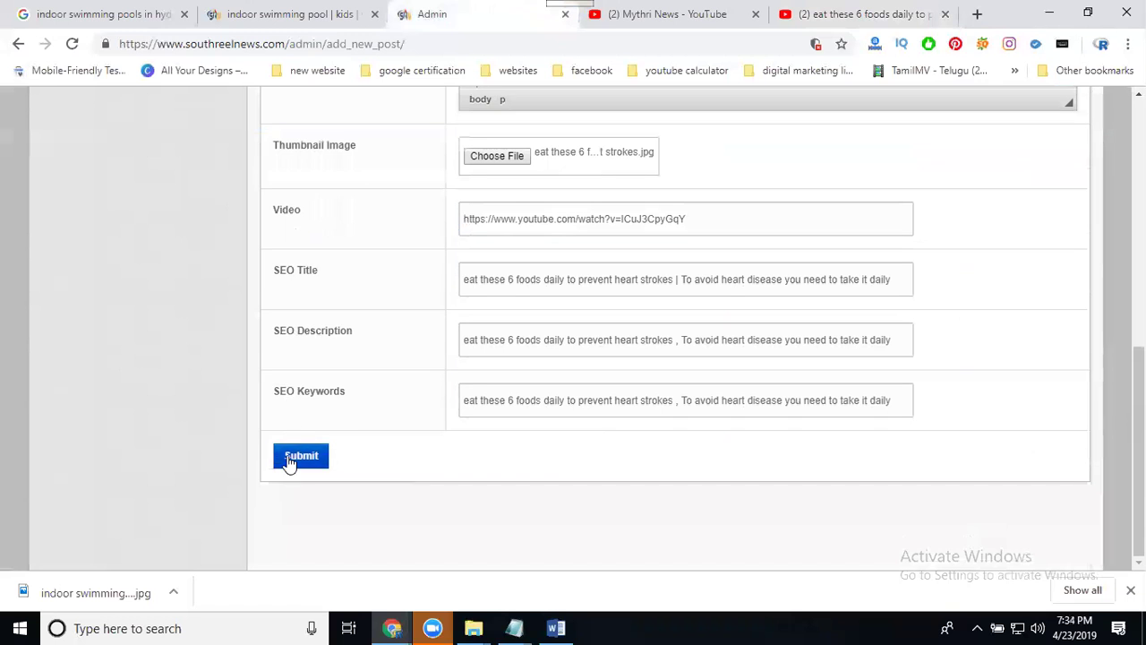
Step: Submit the new post and open the HEALTH TIPS category on the live site
click(296, 456)
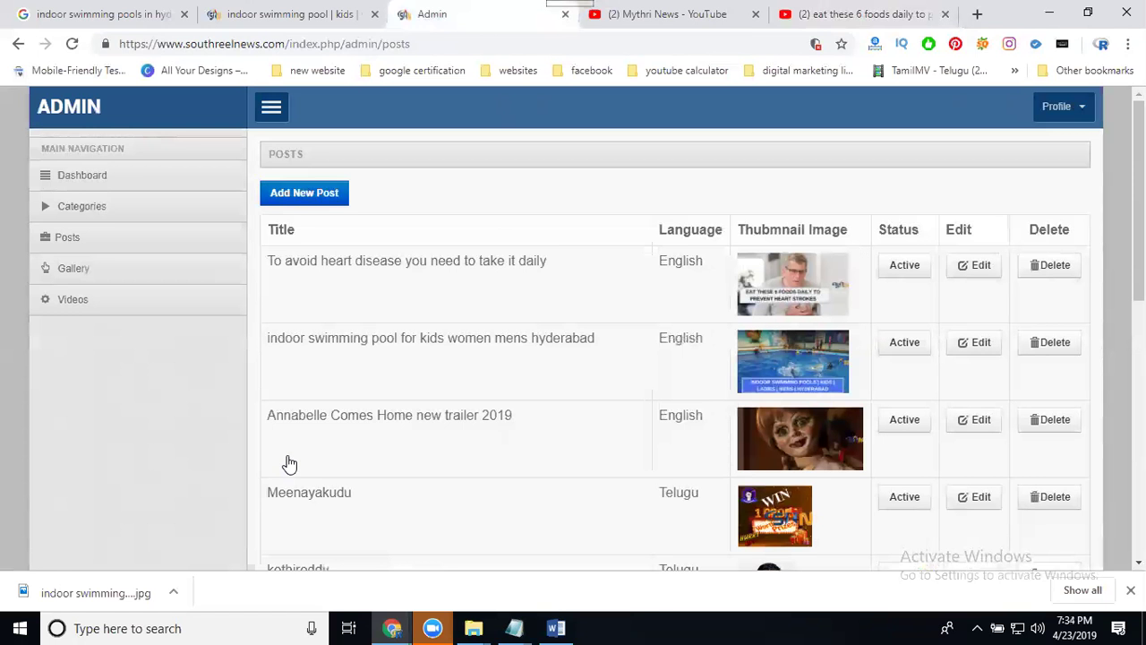
click(253, 13)
scroll(458, 276, up, 4)
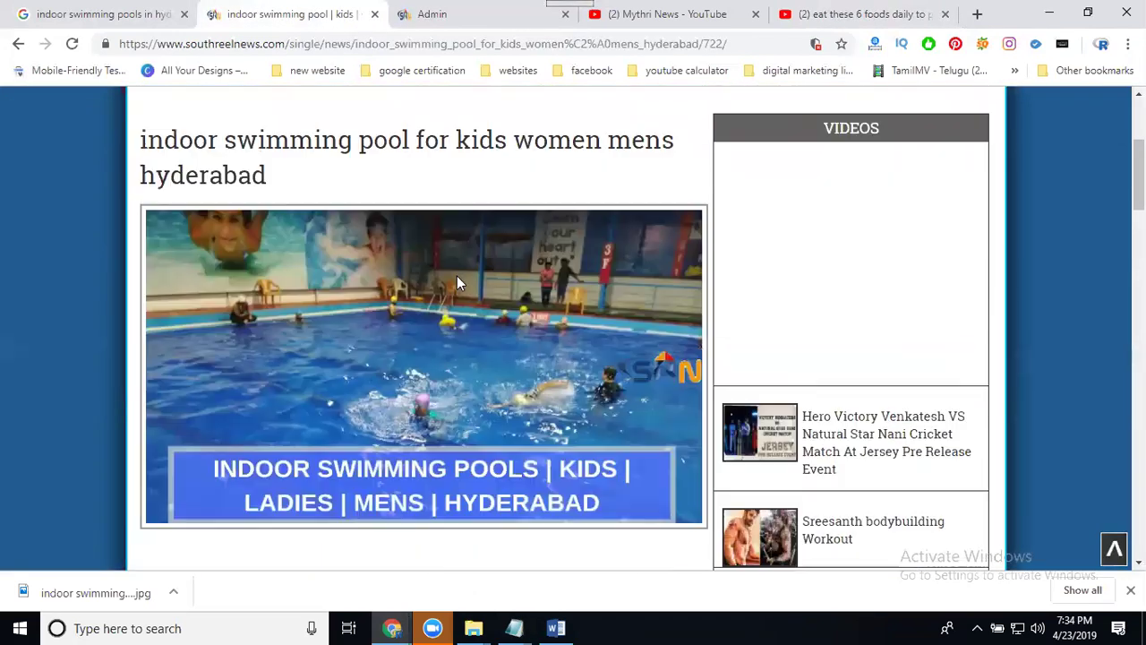
scroll(458, 276, up, 3)
click(313, 253)
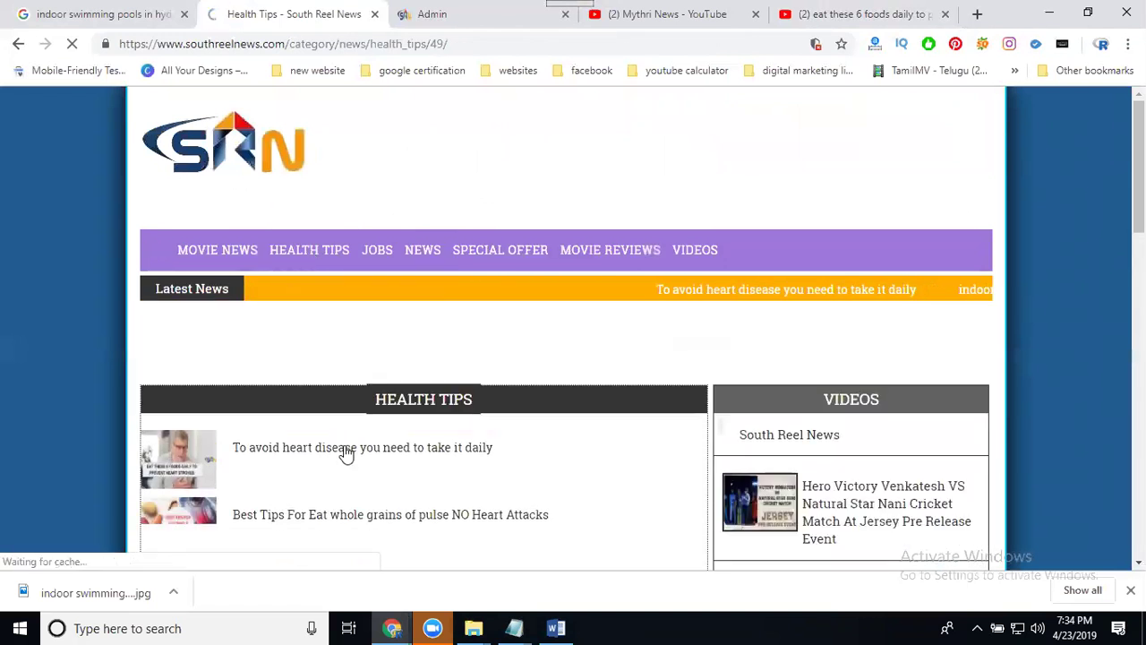
Step: View the new heart-disease article, then bring up the admin Videos list
click(347, 454)
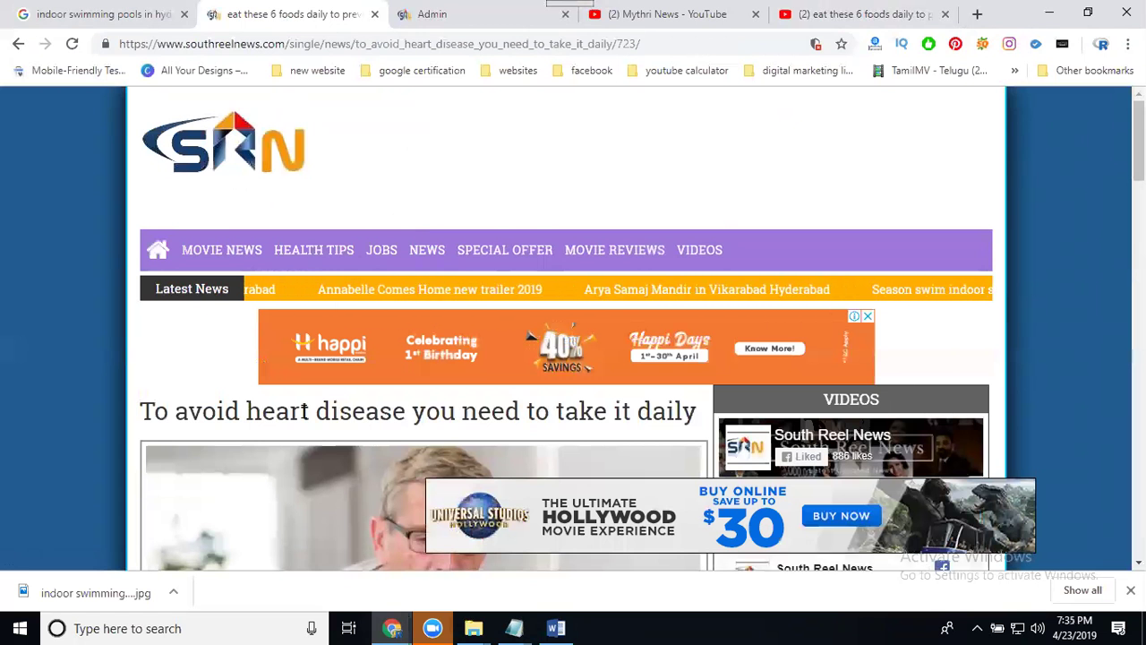
click(414, 18)
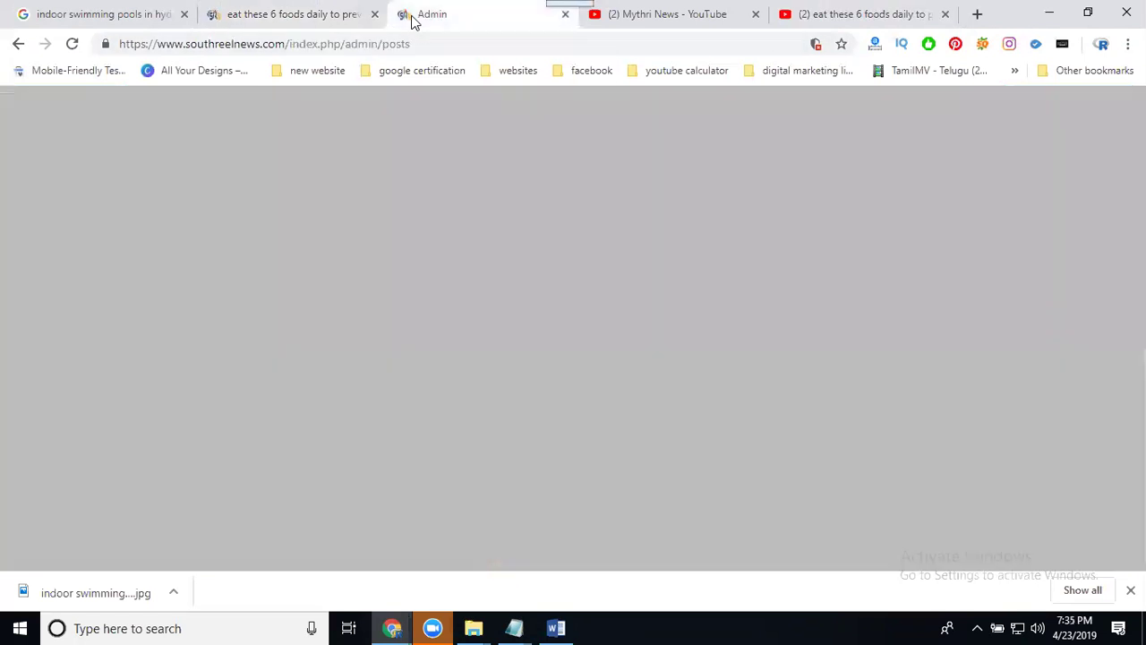
click(87, 309)
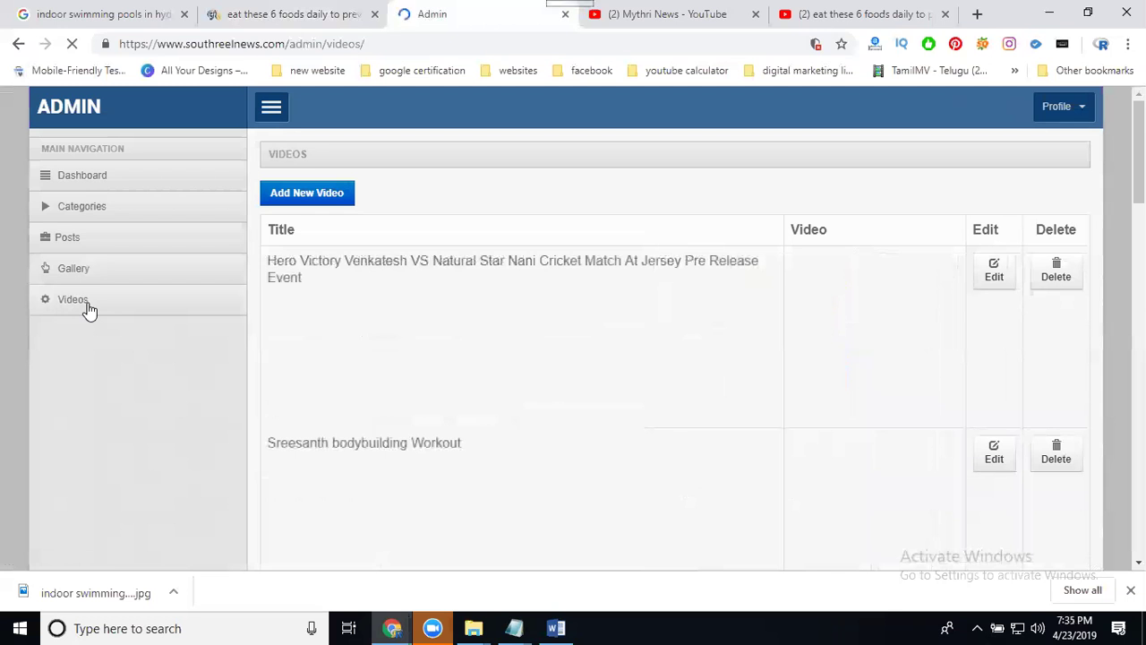
Step: Open Mythri News's vitamin b3 cholesterol video in a new tab and select its full title
click(948, 15)
click(737, 25)
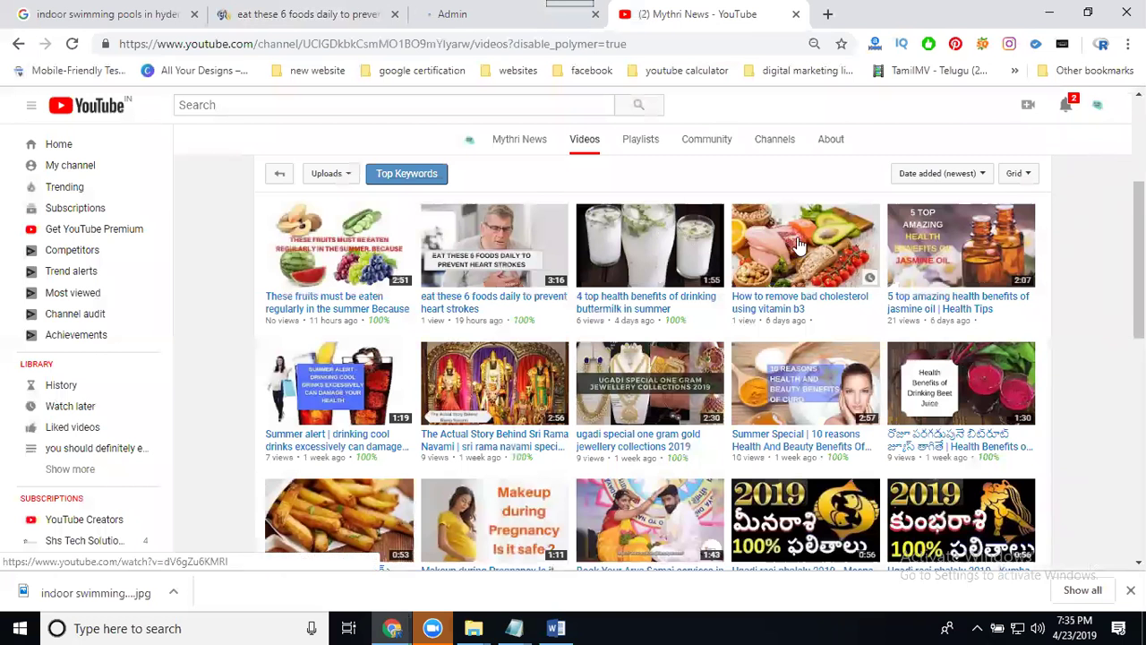
drag(799, 244, 832, 15)
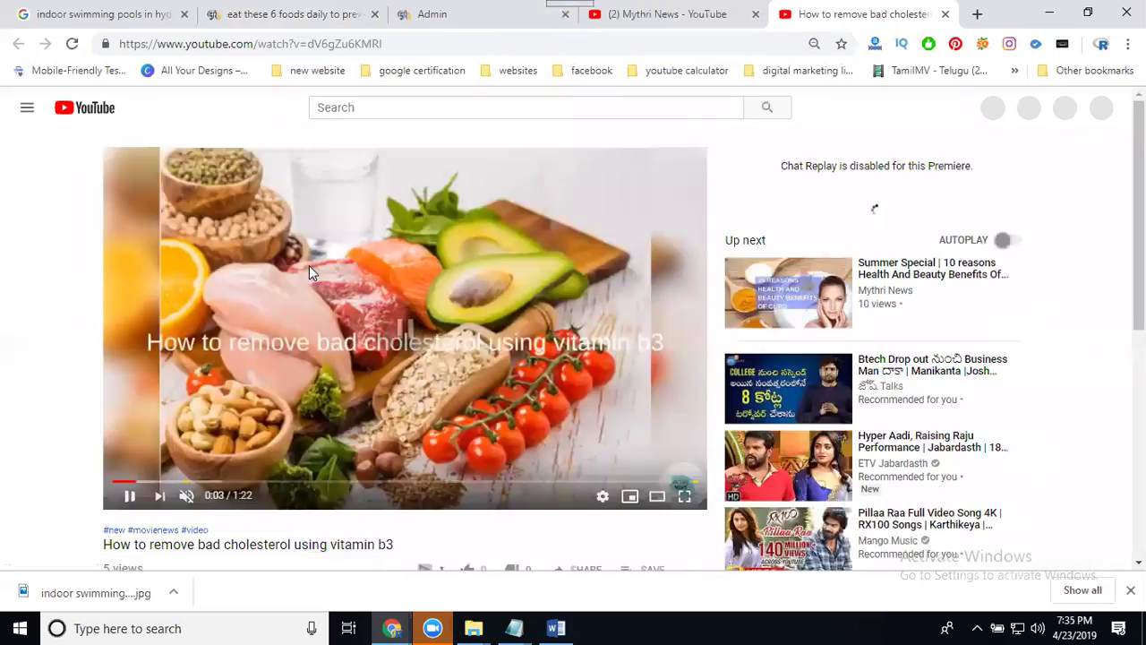
scroll(188, 283, down, 3)
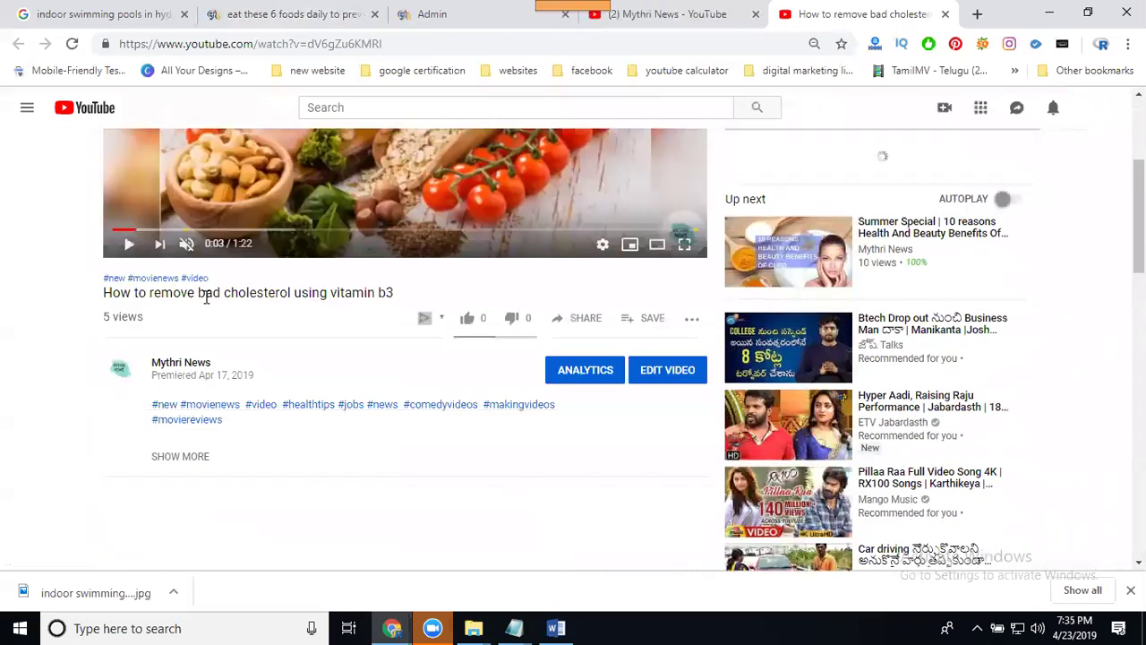
triple_click(206, 295)
key(ctrl+c)
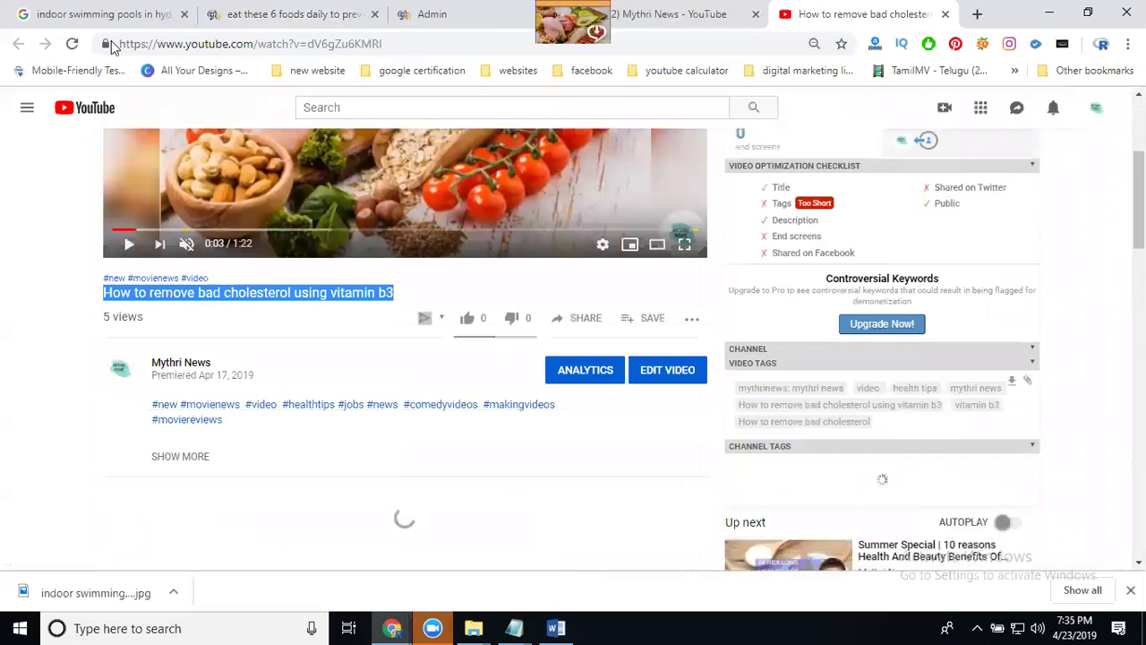
click(94, 14)
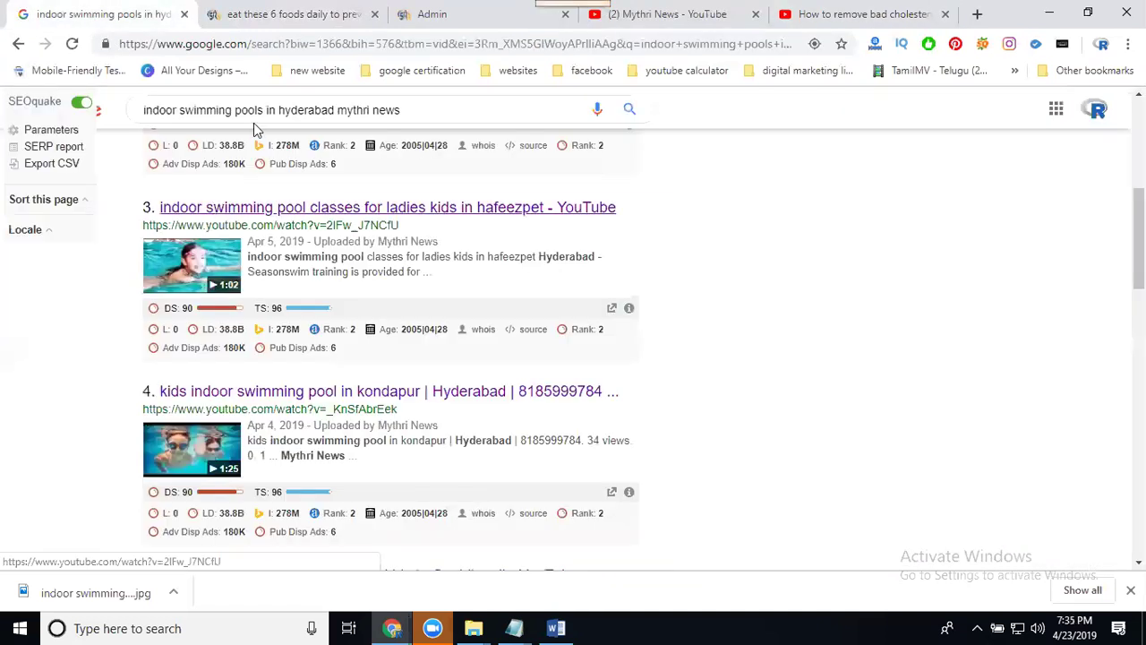
Step: Search Google for the cholesterol video's title and review the video results
triple_click(265, 109)
key(ctrl+v)
key(Return)
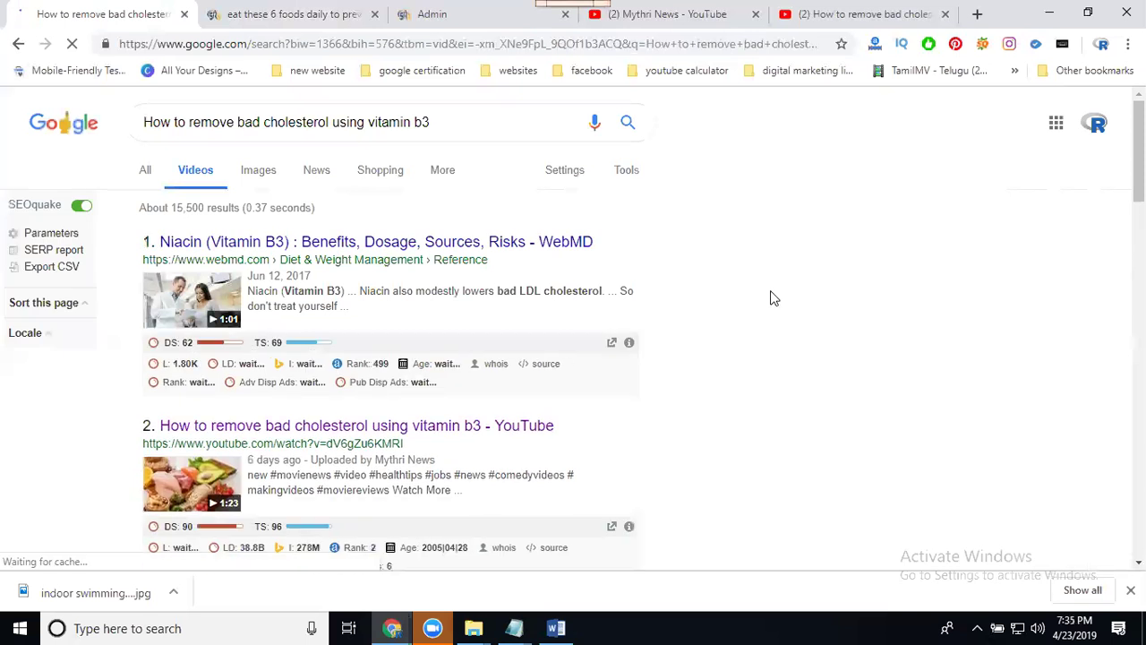
scroll(776, 304, down, 4)
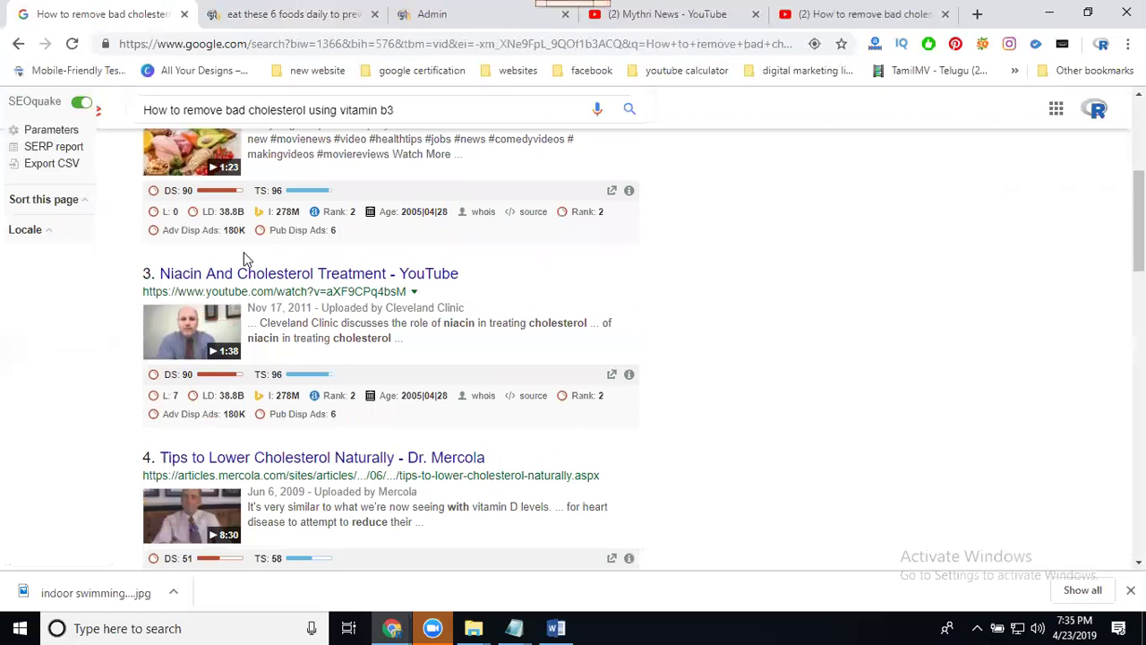
scroll(389, 318, down, 1)
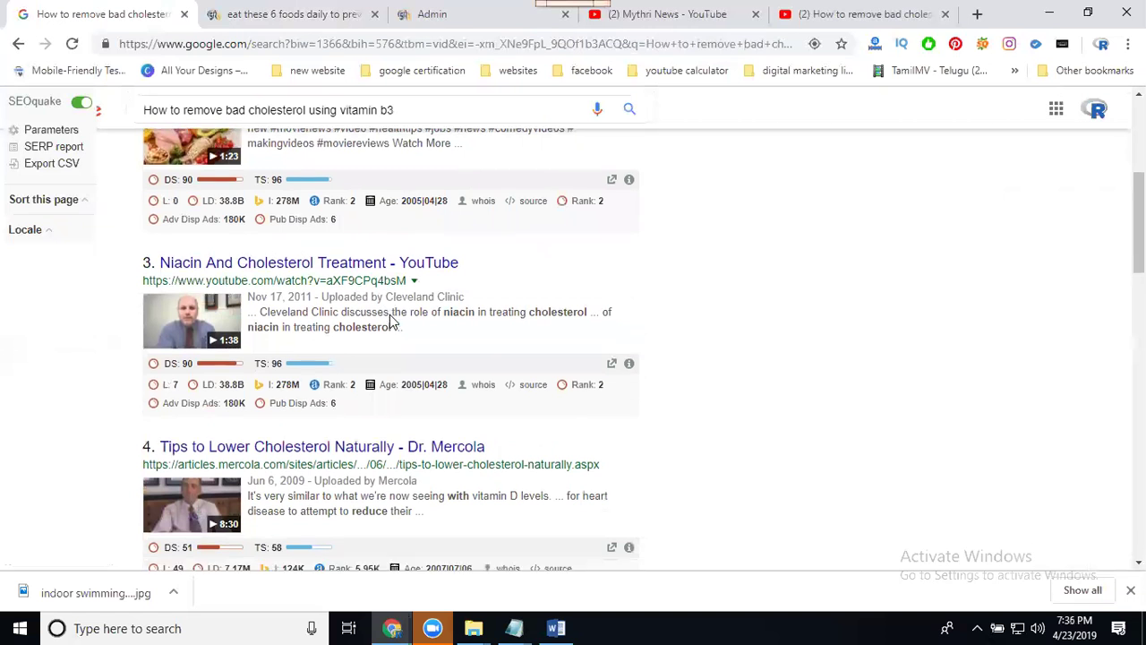
scroll(852, 389, down, 3)
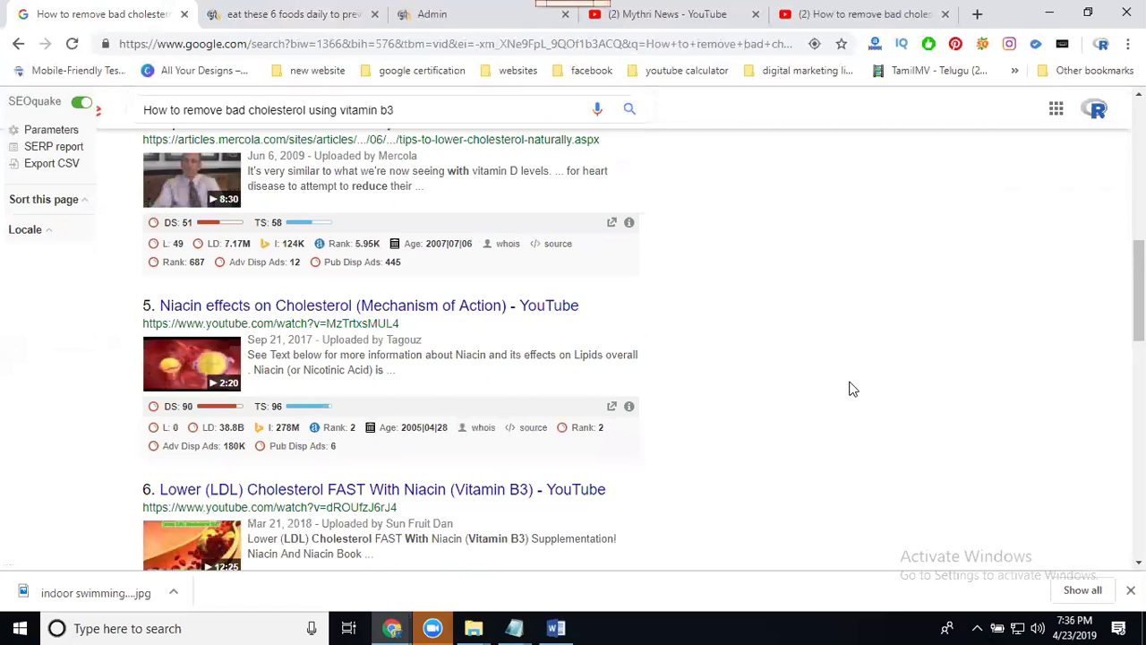
scroll(852, 389, up, 6)
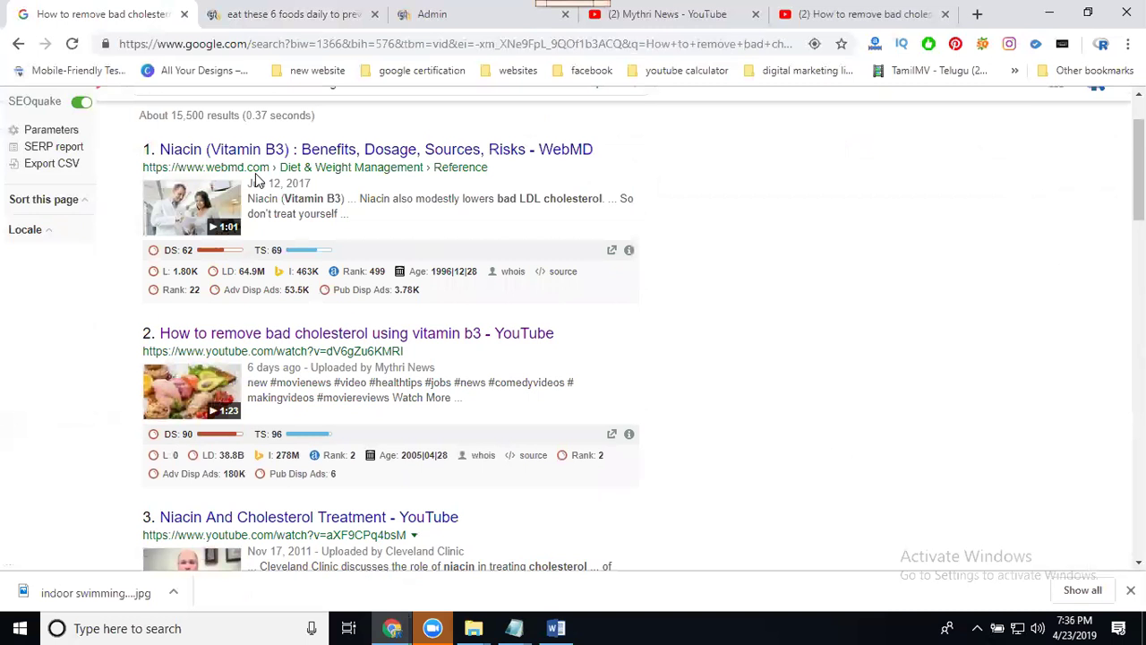
scroll(260, 178, up, 1)
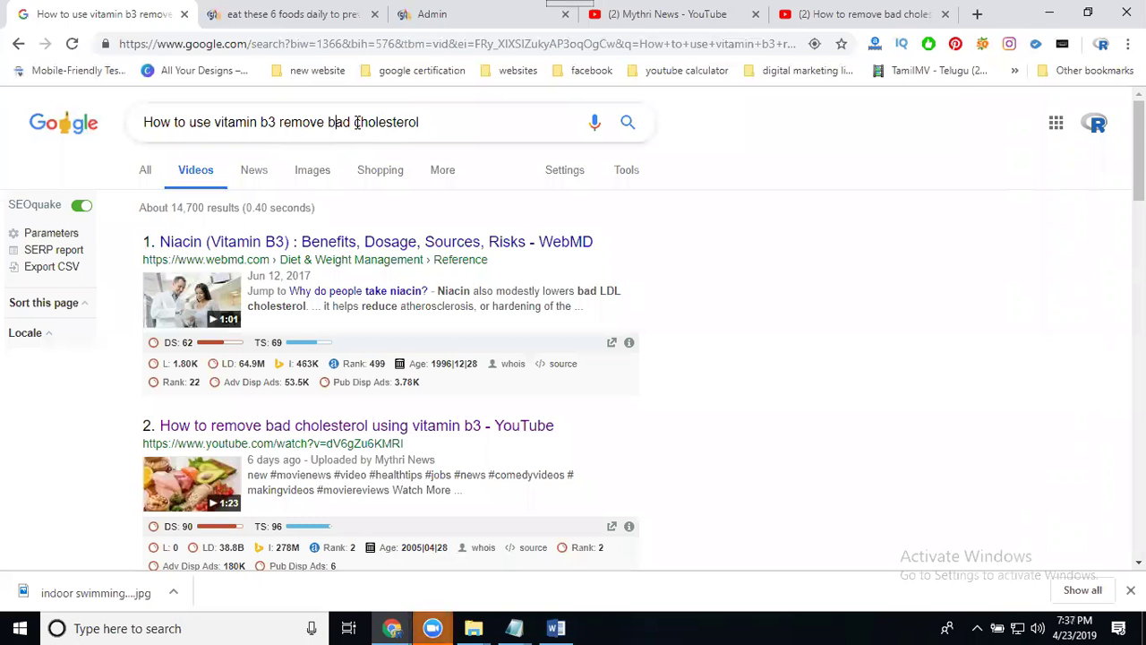
Step: Reword the query to 'How to use vitamin b3 remove body bad cholesterol' and select it
text(body)
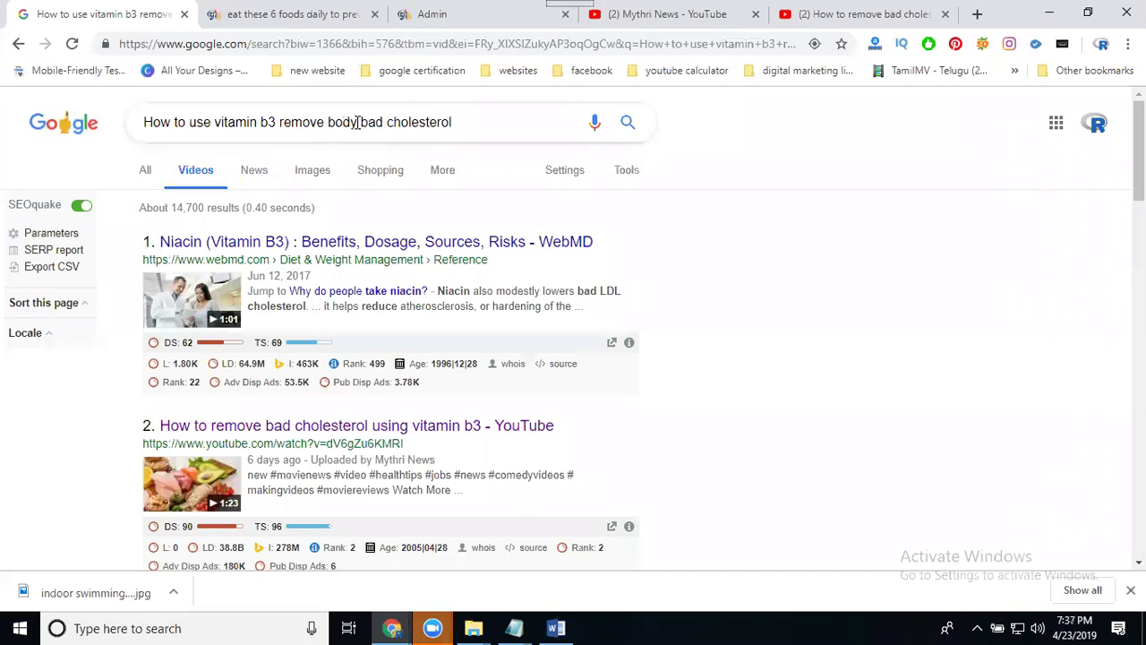
key(ctrl+a)
key(ctrl+c)
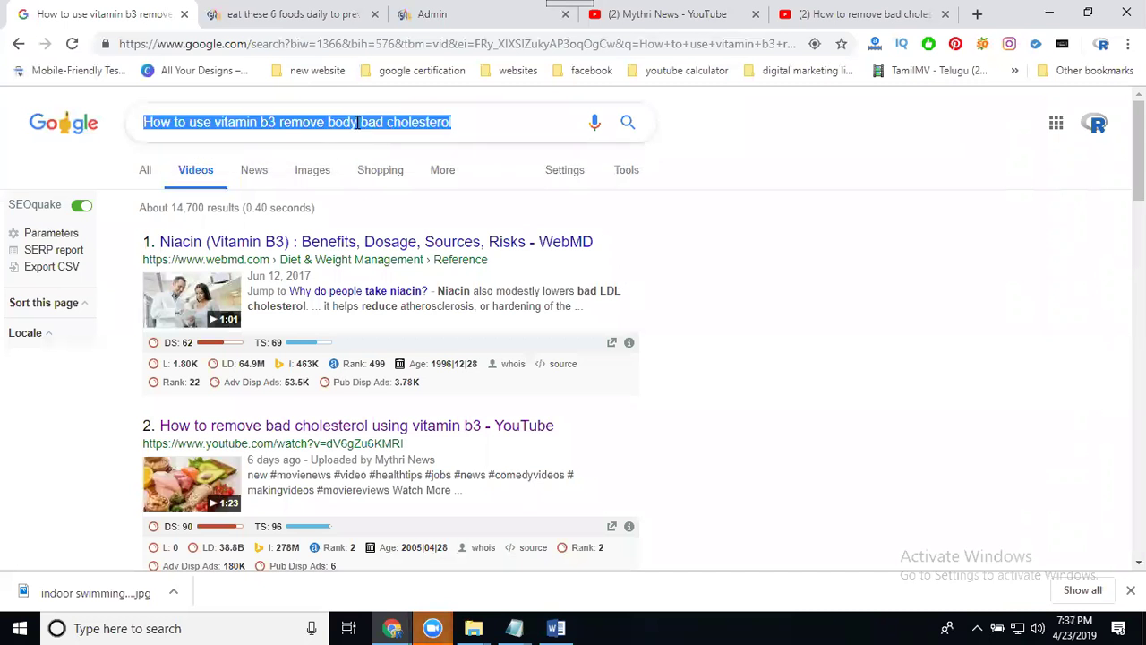
click(438, 23)
Step: Add a new video, pasting the reworded title into Title, SEO Title and SEO Description
click(324, 197)
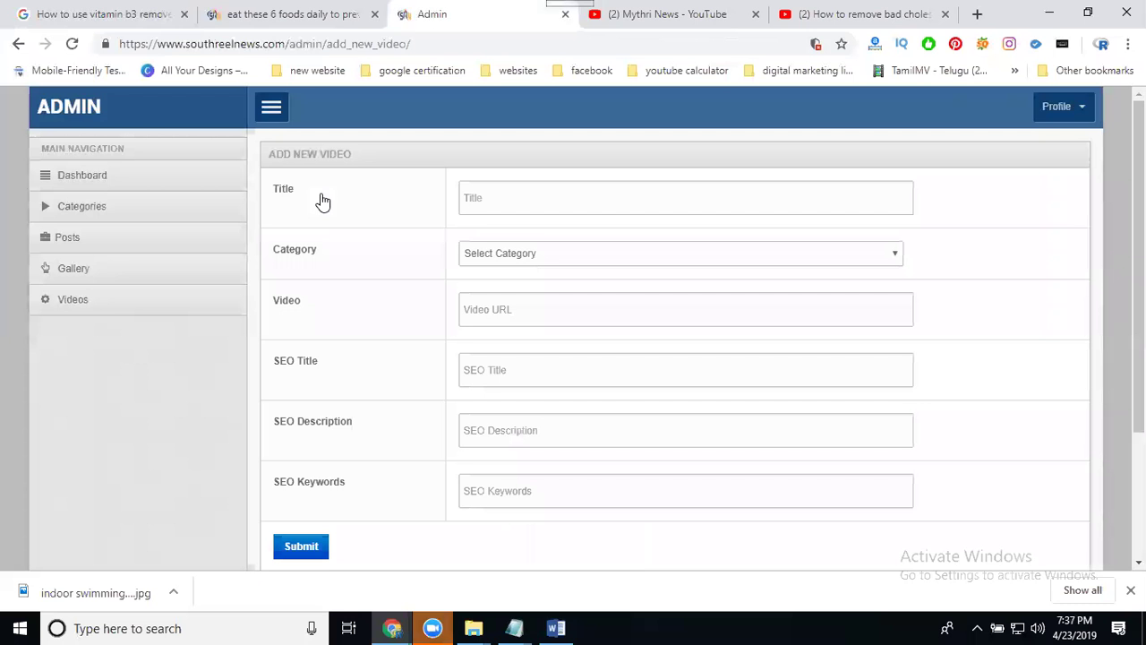
click(502, 197)
key(ctrl+v)
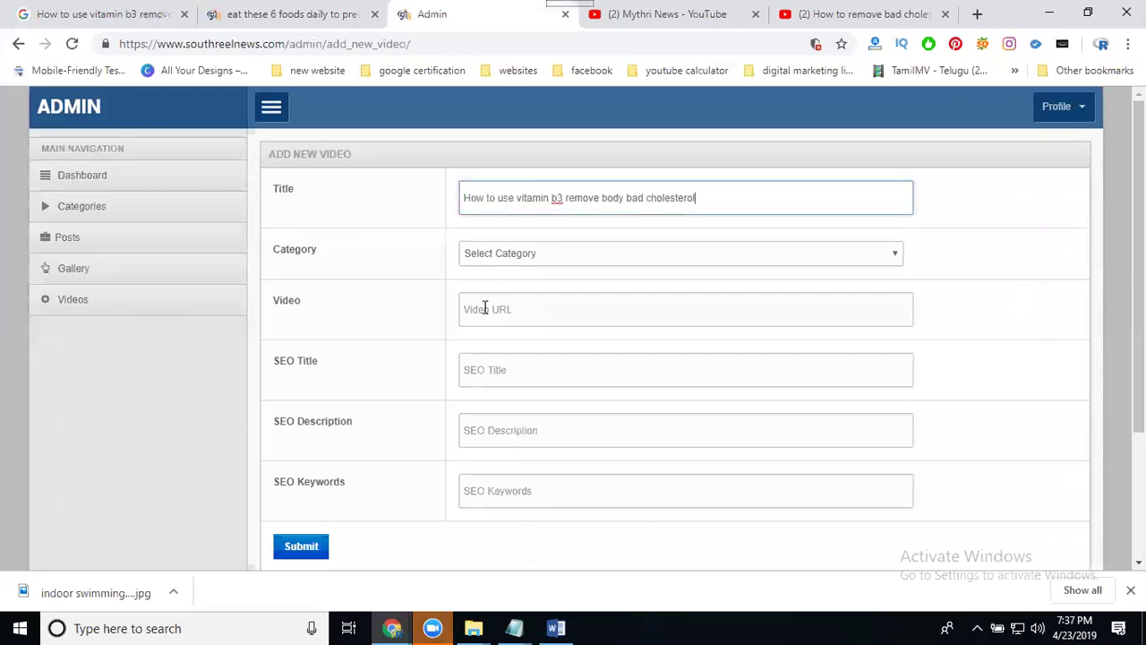
click(484, 369)
key(ctrl+v)
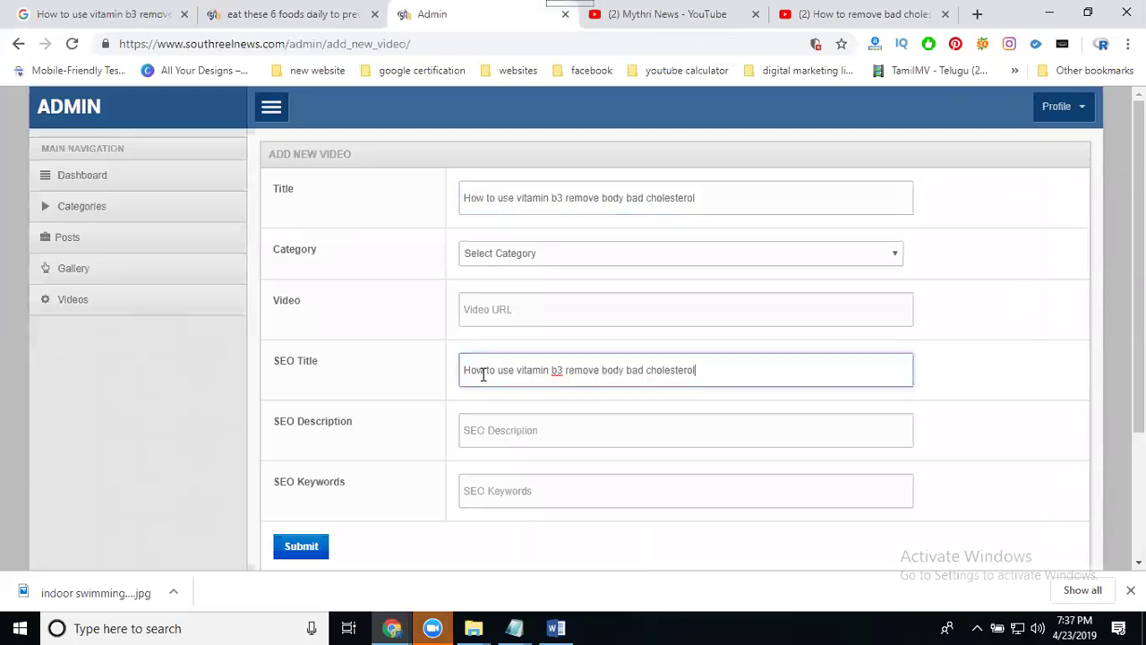
click(481, 433)
key(ctrl+v)
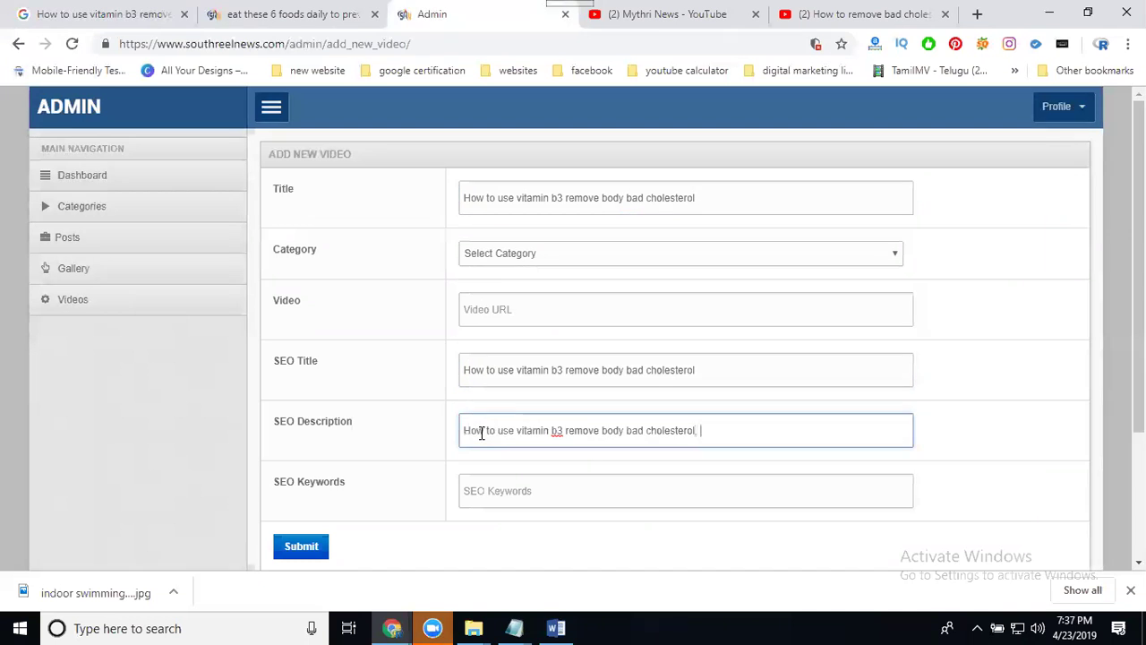
Step: Append the YouTube title to the SEO Description and copy that text into SEO Keywords
click(806, 18)
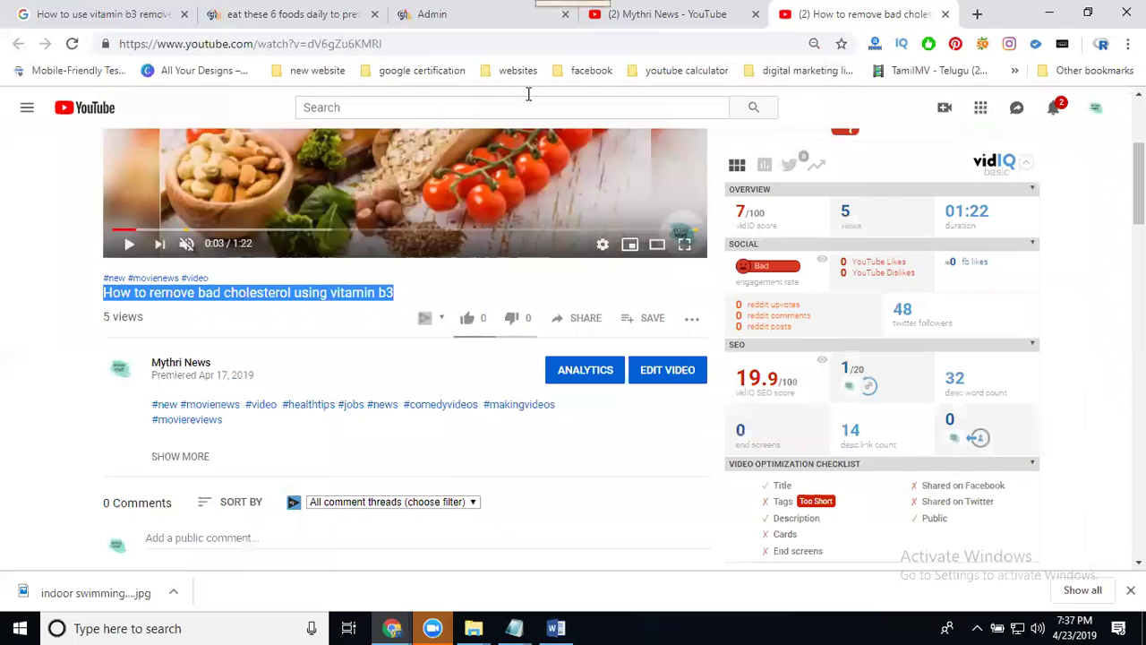
click(483, 16)
text(.)
text(How to remove bad cholesterol using vitamin b3)
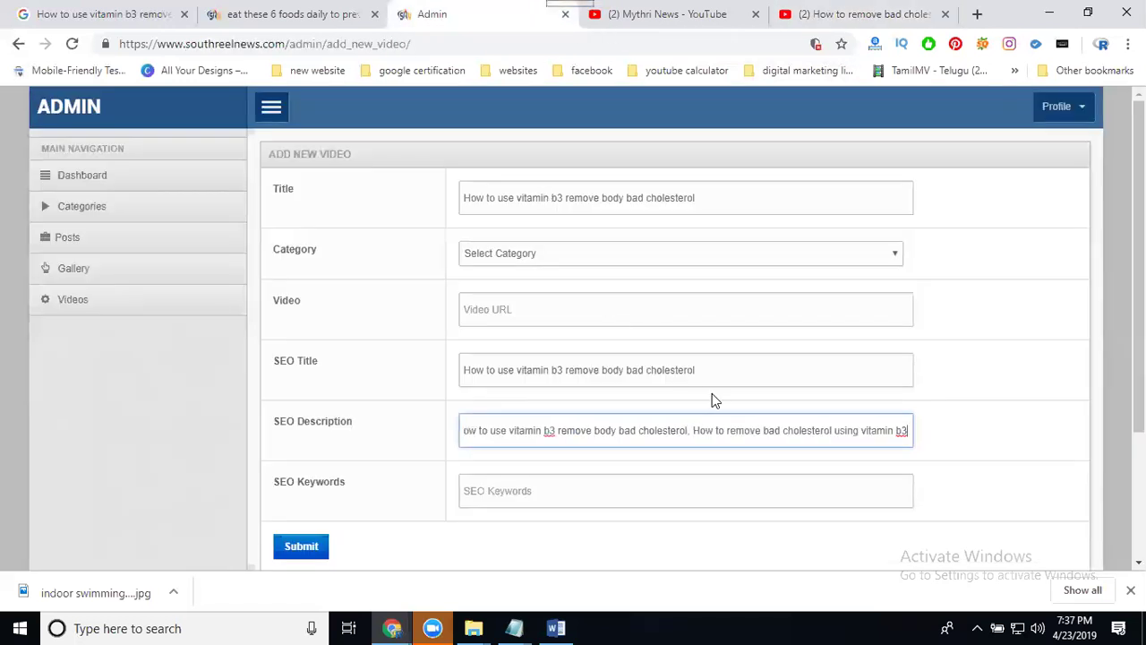
key(ctrl+a)
key(ctrl+c)
click(630, 499)
key(ctrl+v)
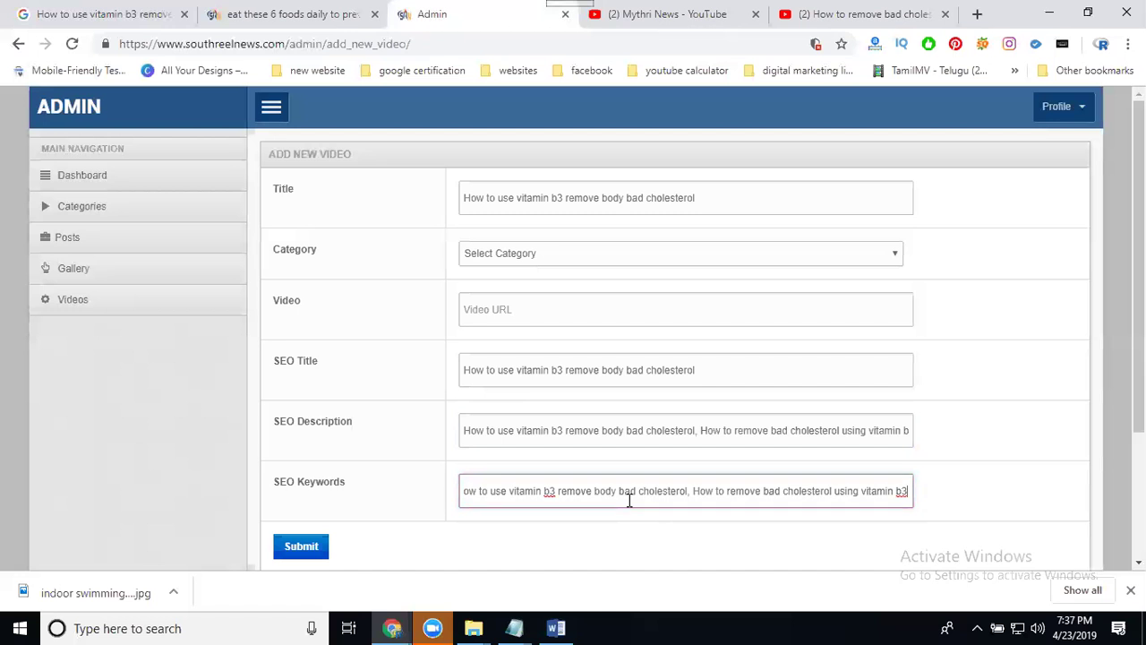
Step: Choose the Health Tips category, paste the YouTube video address as the URL, and submit
click(492, 254)
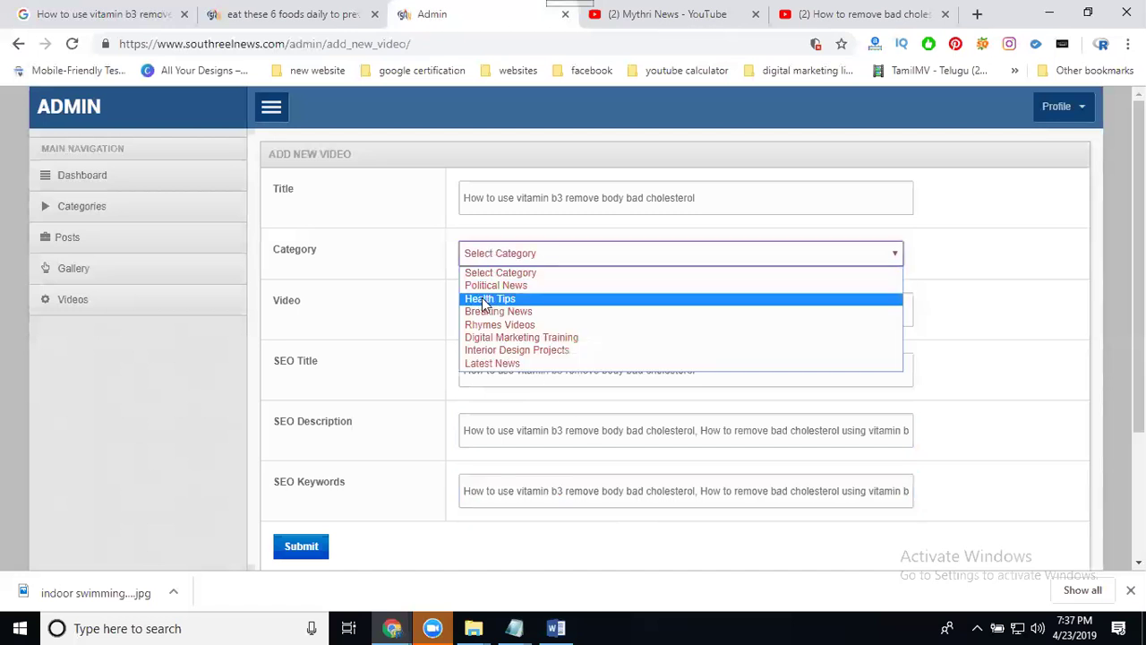
click(484, 300)
click(811, 18)
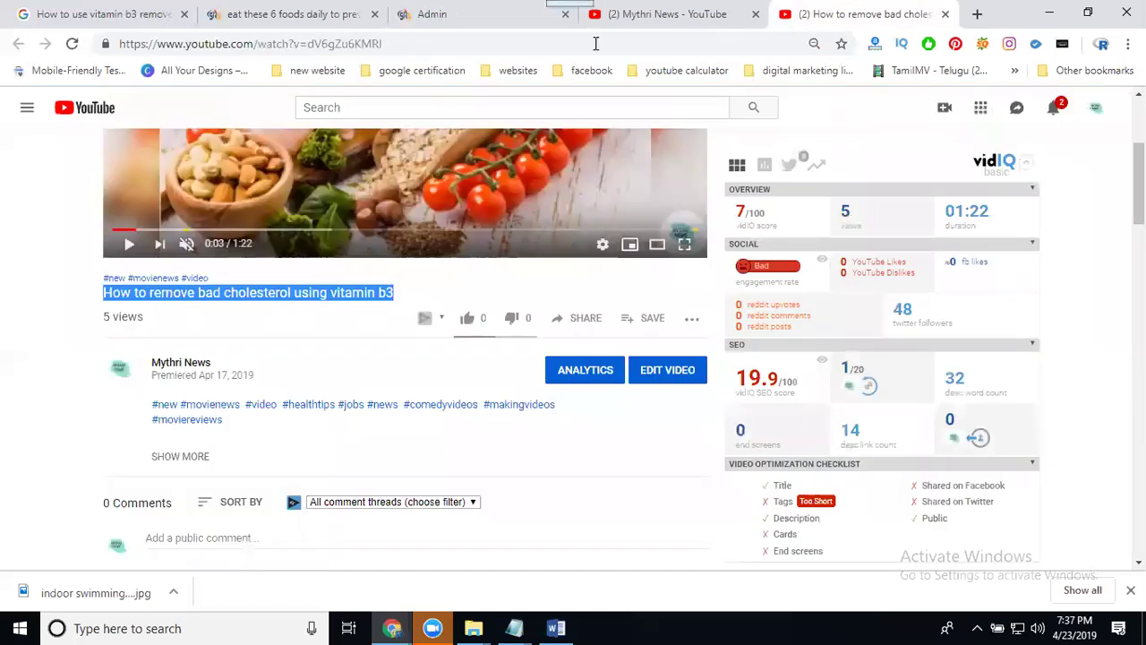
click(578, 45)
key(ctrl+a)
key(ctrl+c)
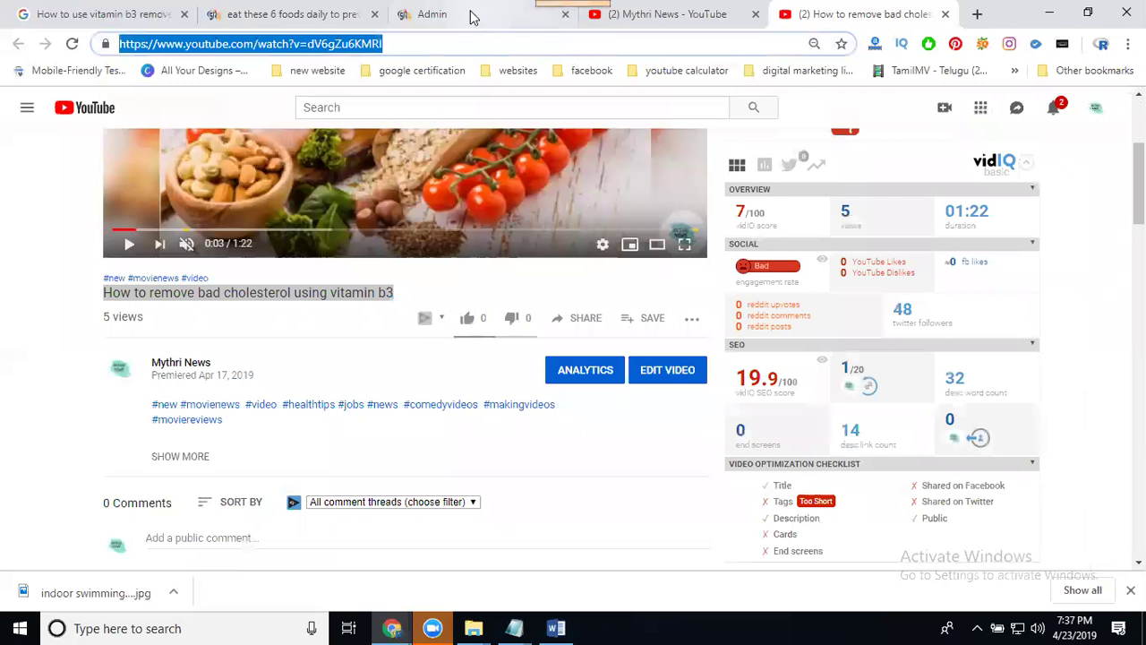
click(467, 14)
click(529, 309)
key(ctrl+v)
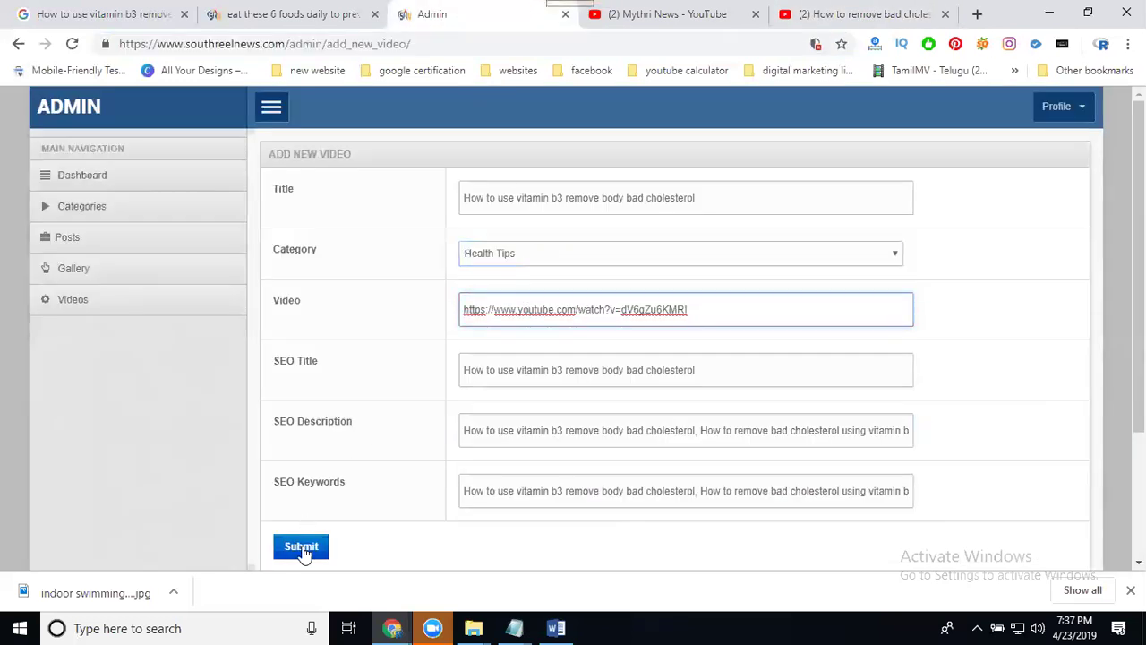
click(302, 549)
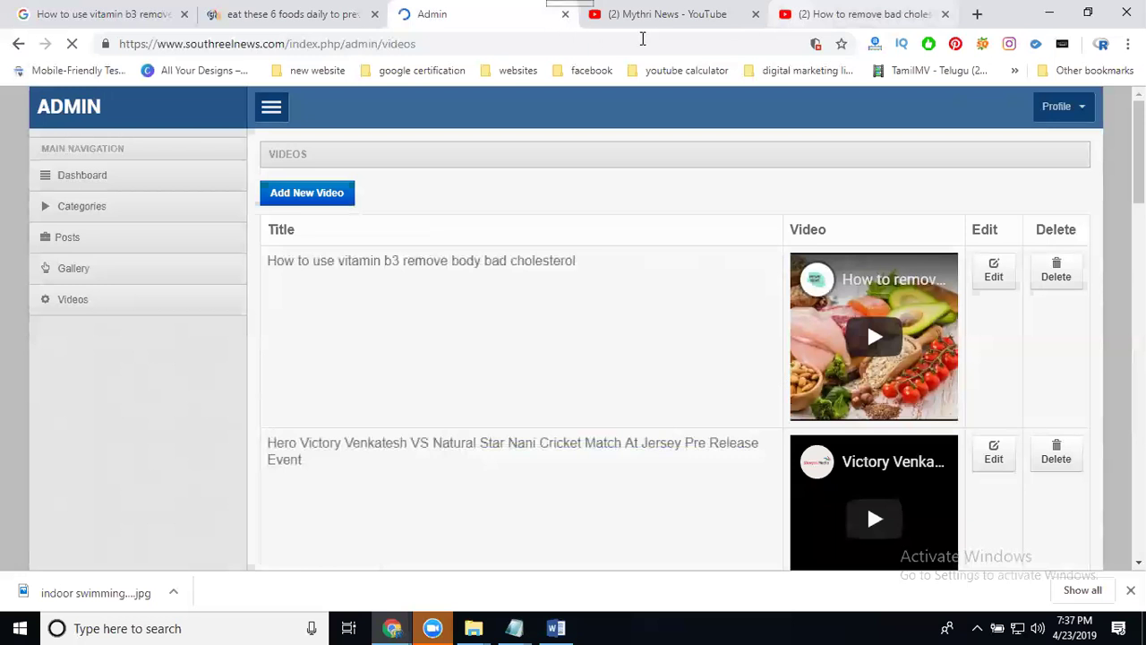
Step: Select the video ID in the YouTube video's web address
key(ctrl+Tab)
key(ctrl+Tab)
click(423, 40)
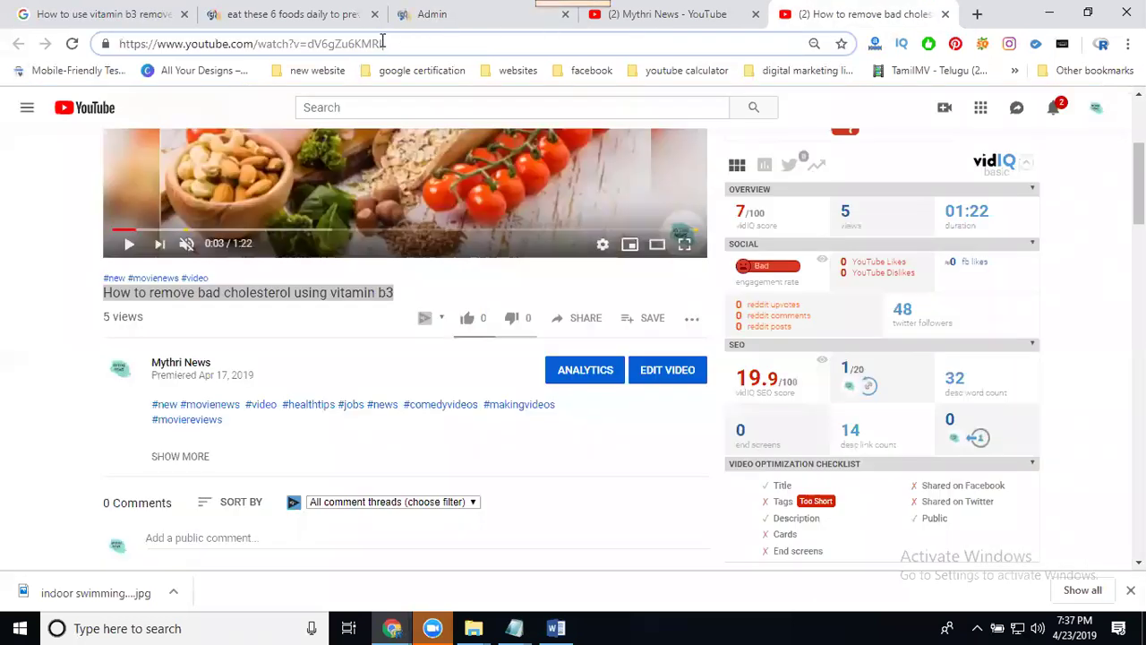
drag(383, 42, 310, 44)
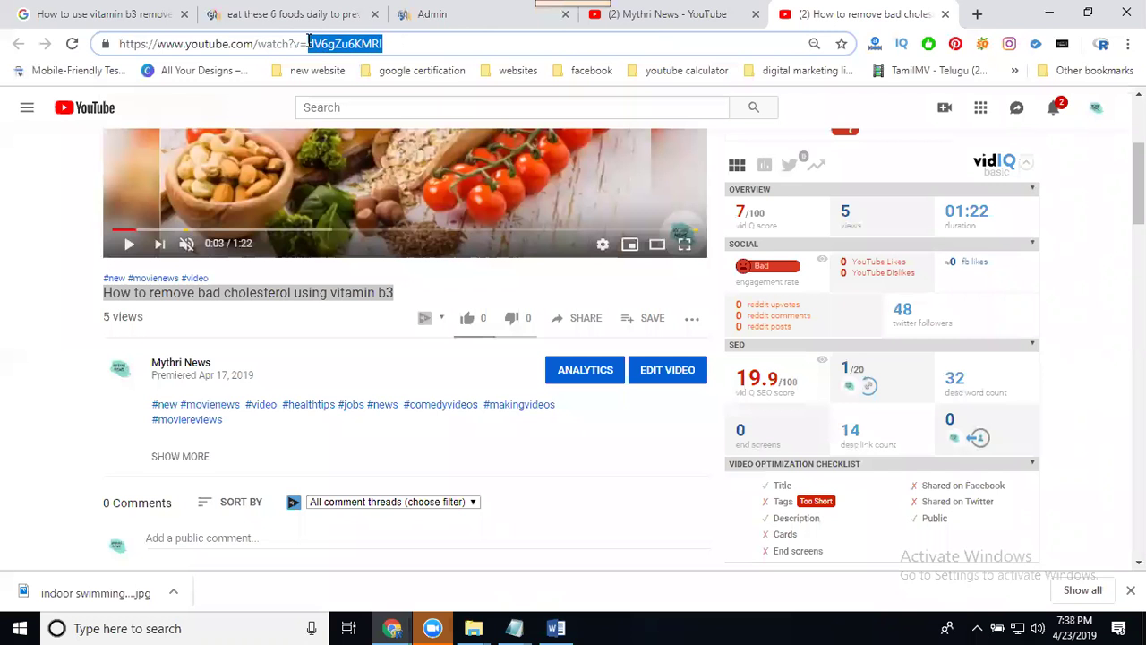
Step: On the live site, open the vitamin b3 cholesterol video from VIDEOS › Health Tips
click(248, 15)
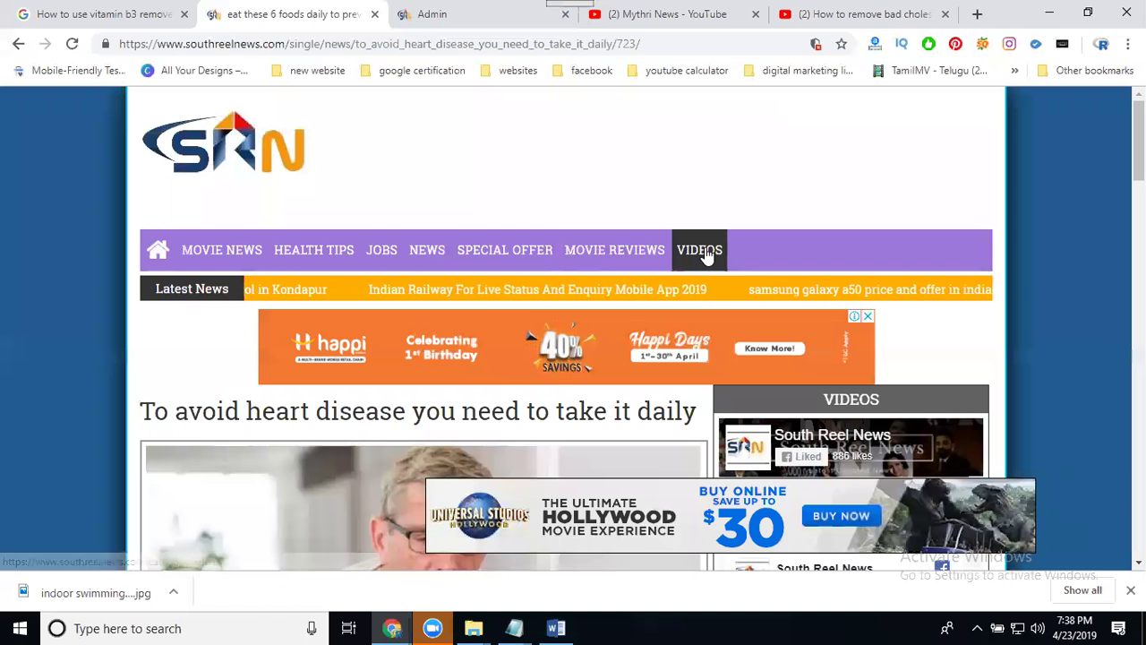
click(704, 249)
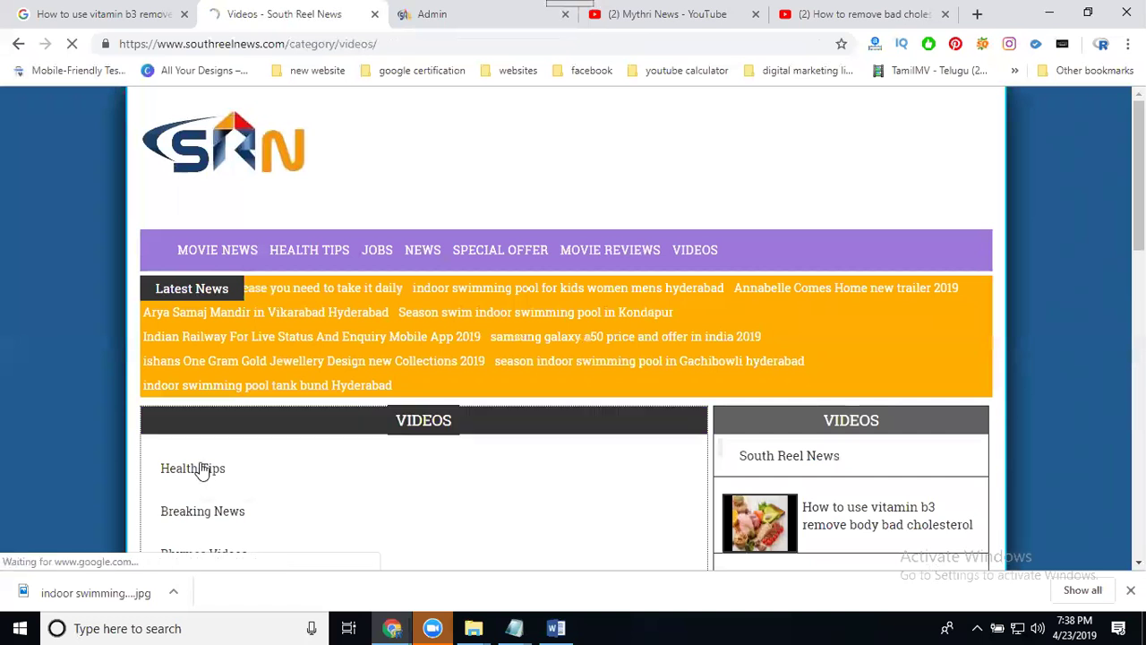
click(199, 468)
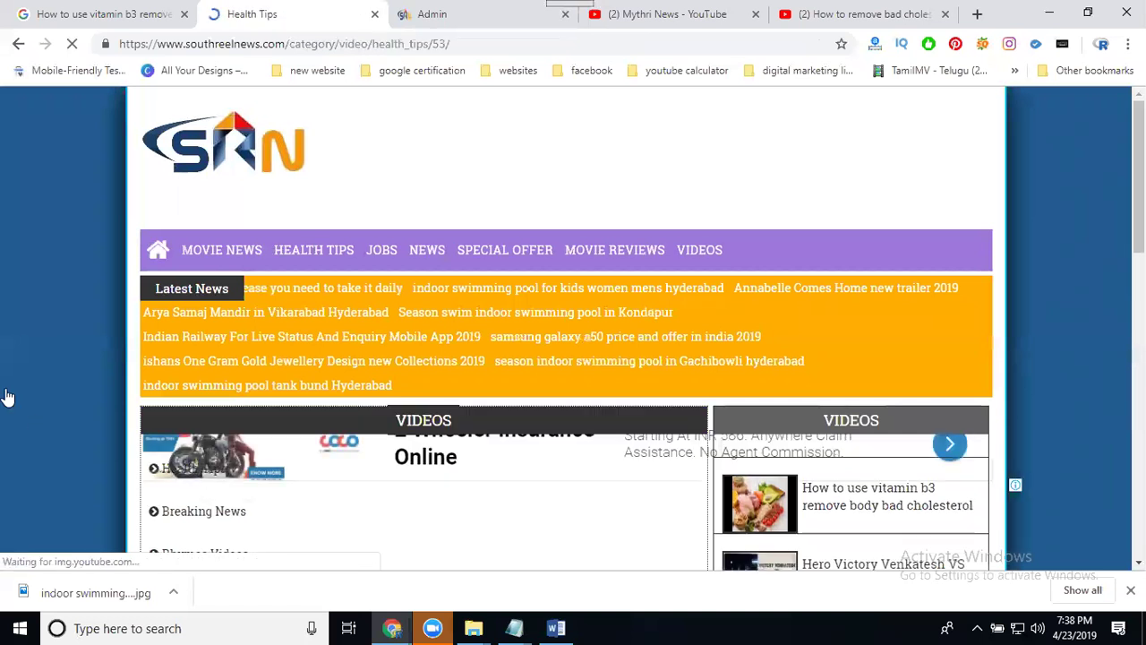
scroll(302, 427, down, 1)
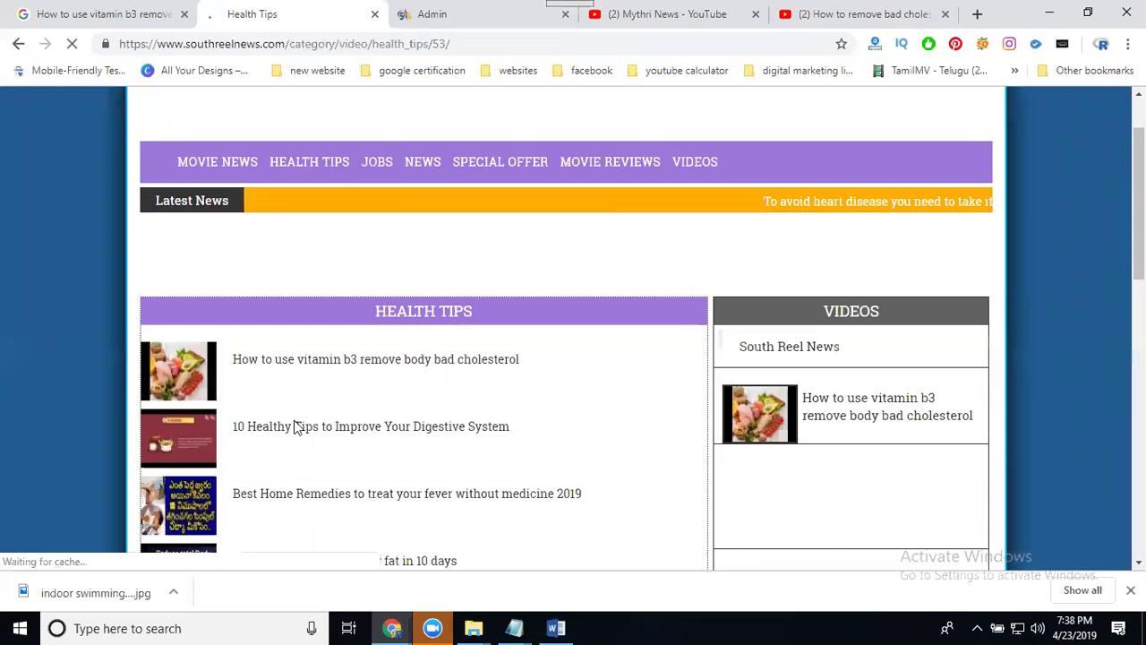
scroll(336, 367, down, 3)
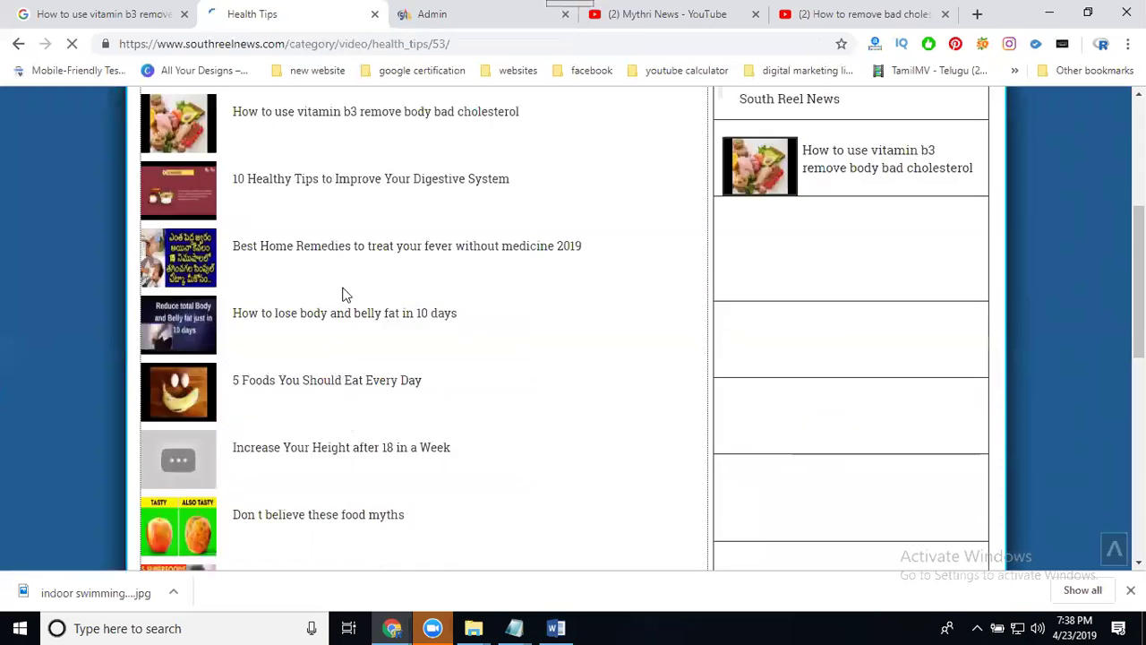
click(349, 119)
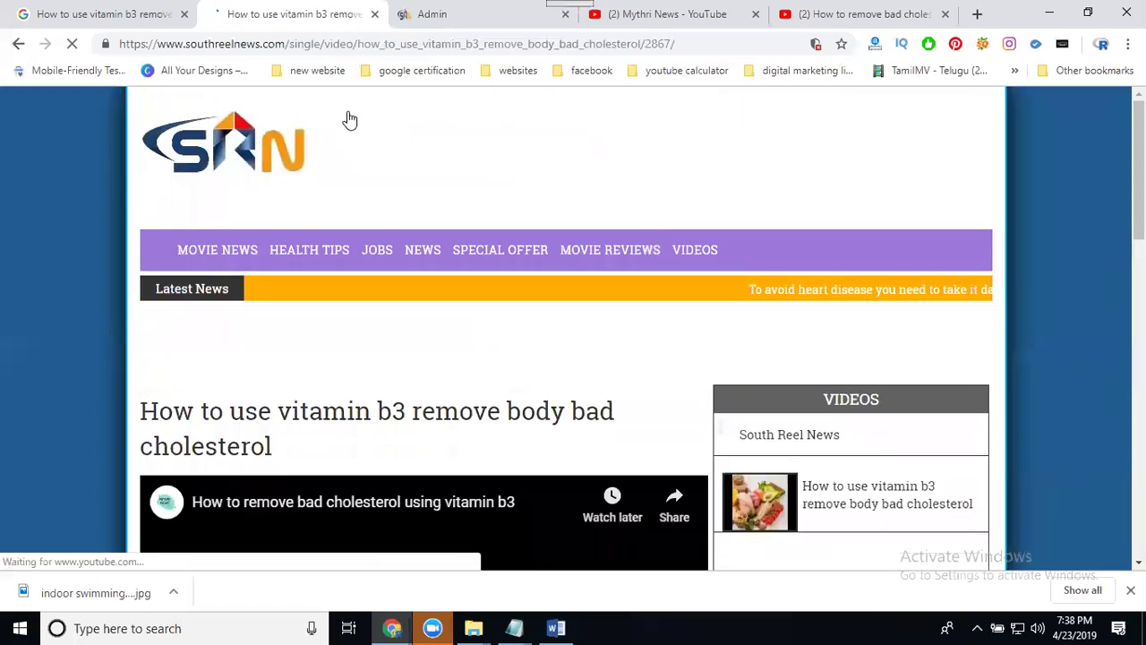
scroll(331, 148, down, 3)
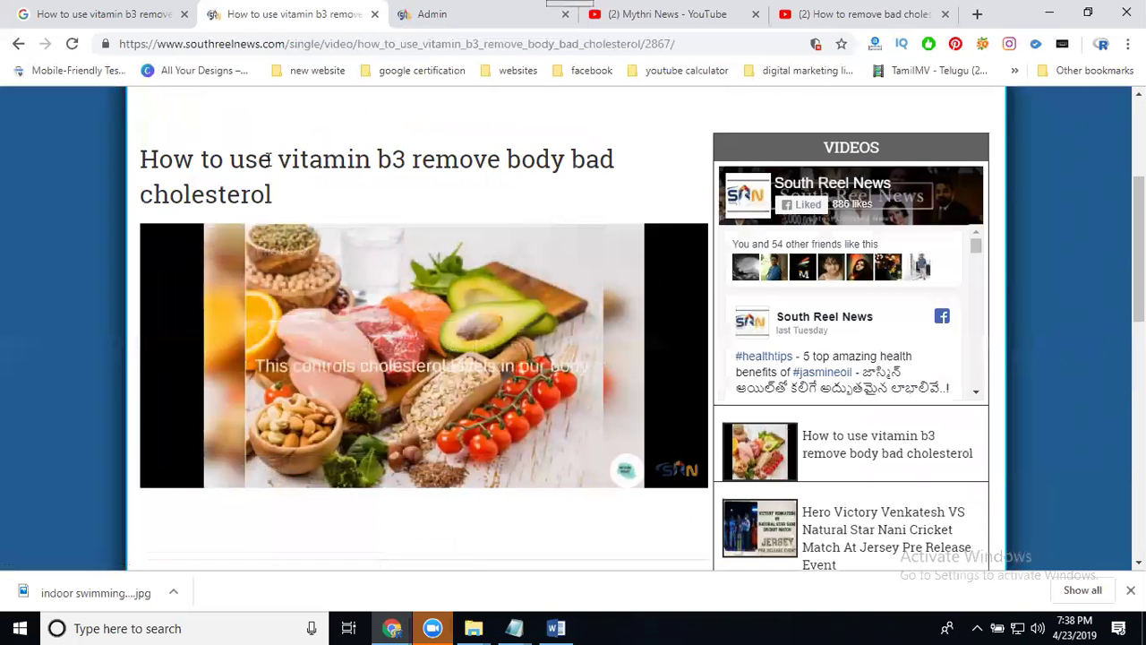
scroll(243, 188, down, 4)
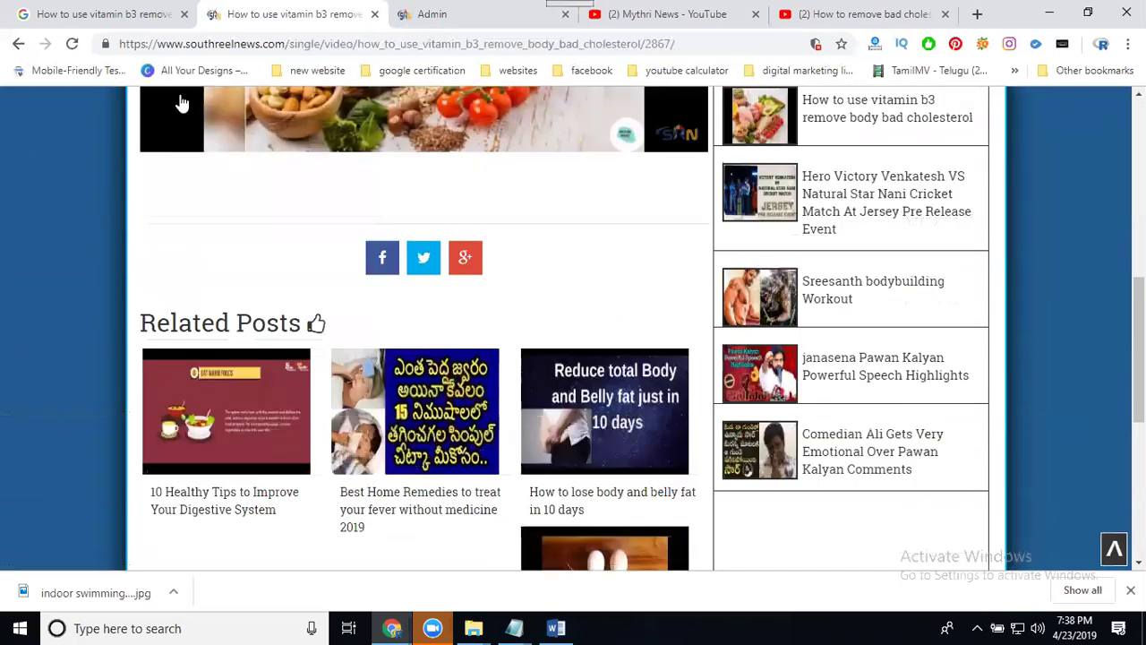
click(73, 44)
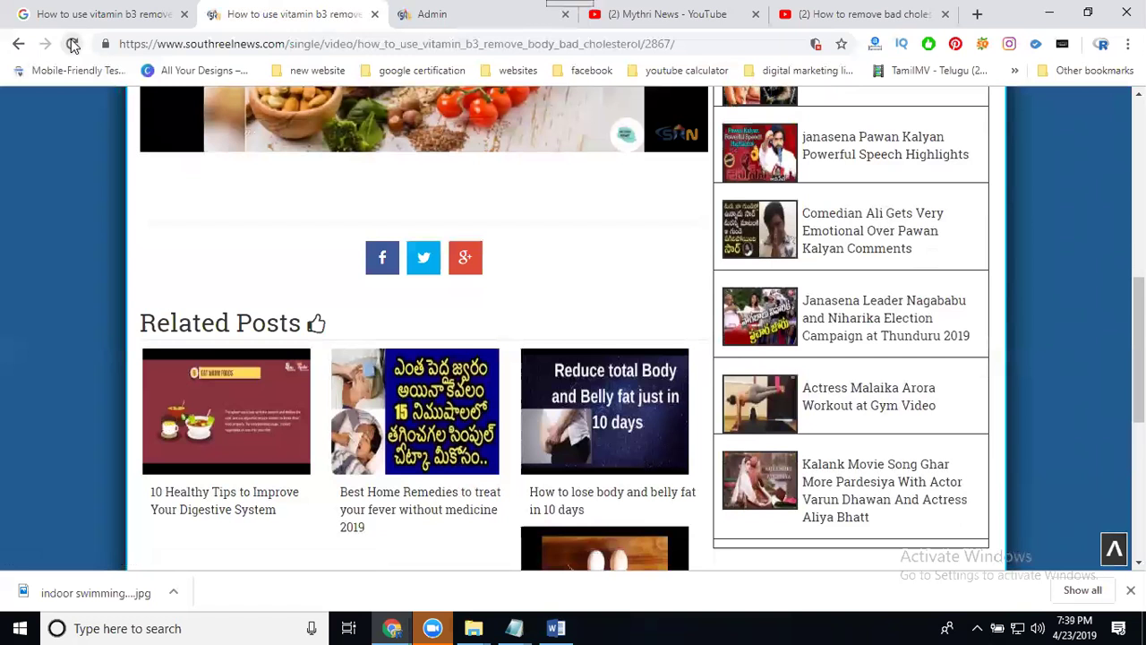
scroll(259, 205, up, 3)
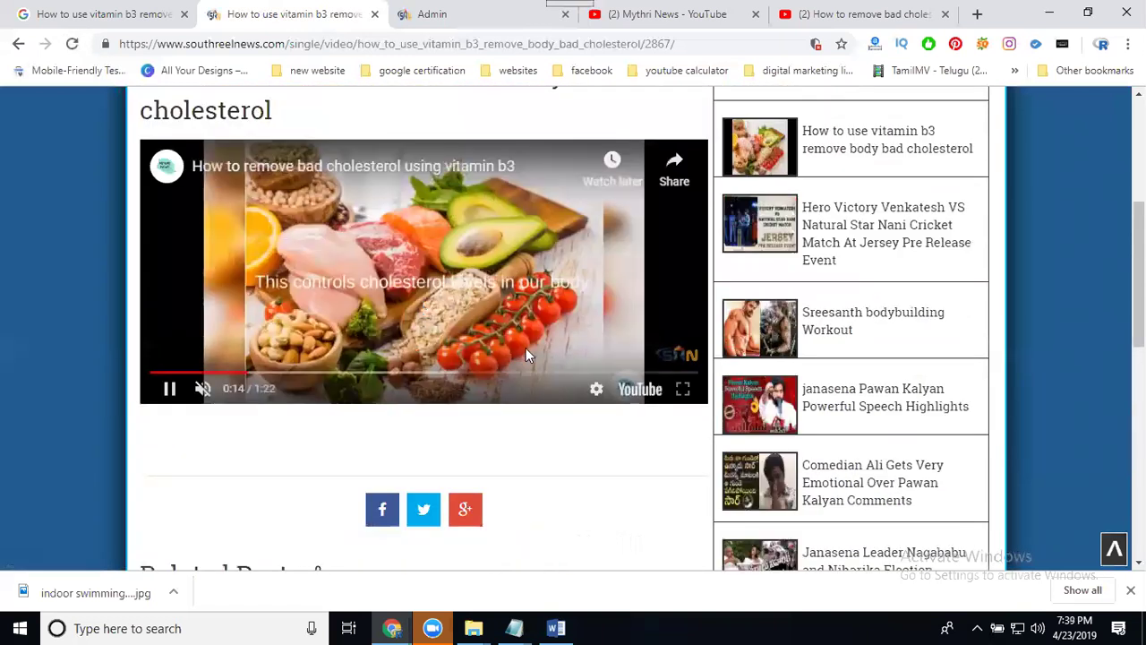
click(618, 374)
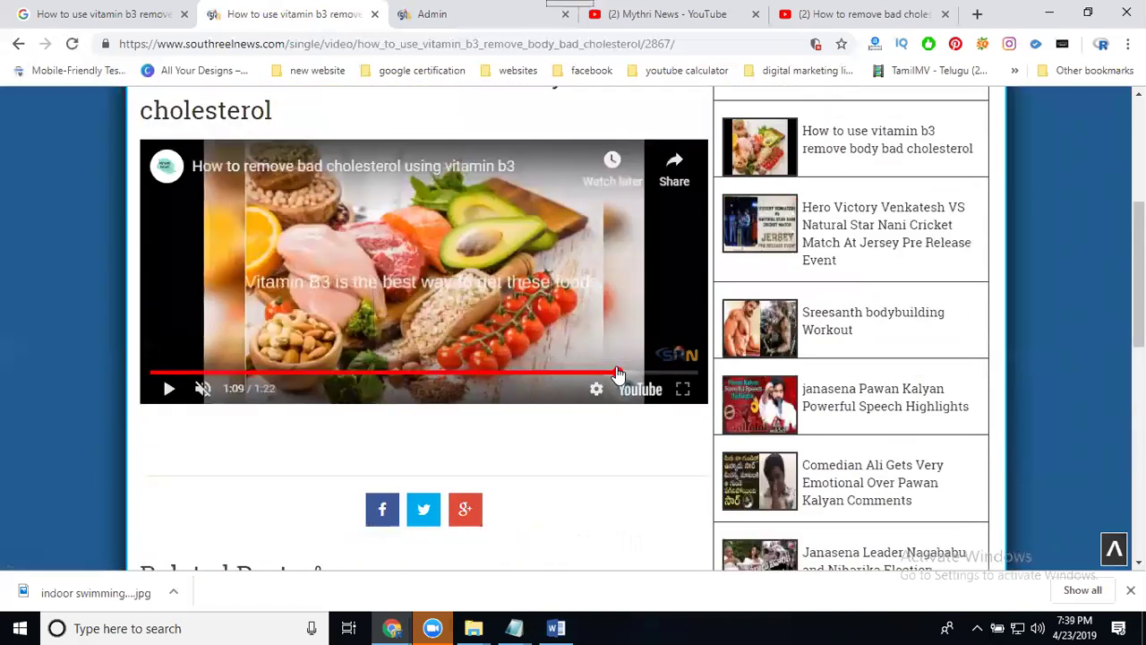
click(71, 43)
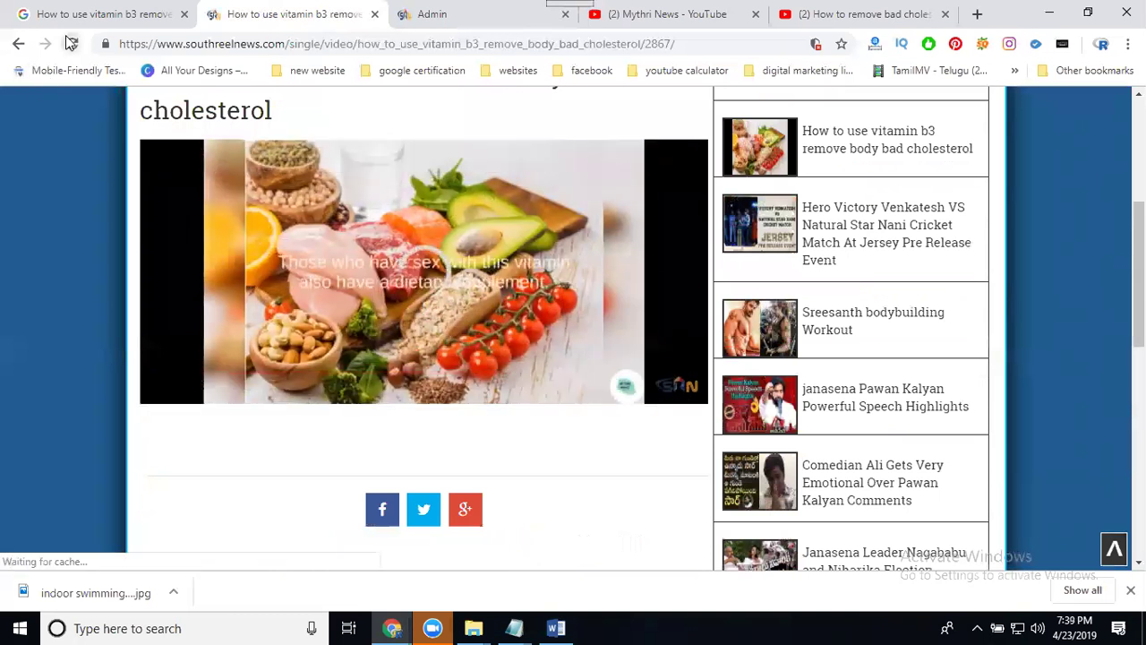